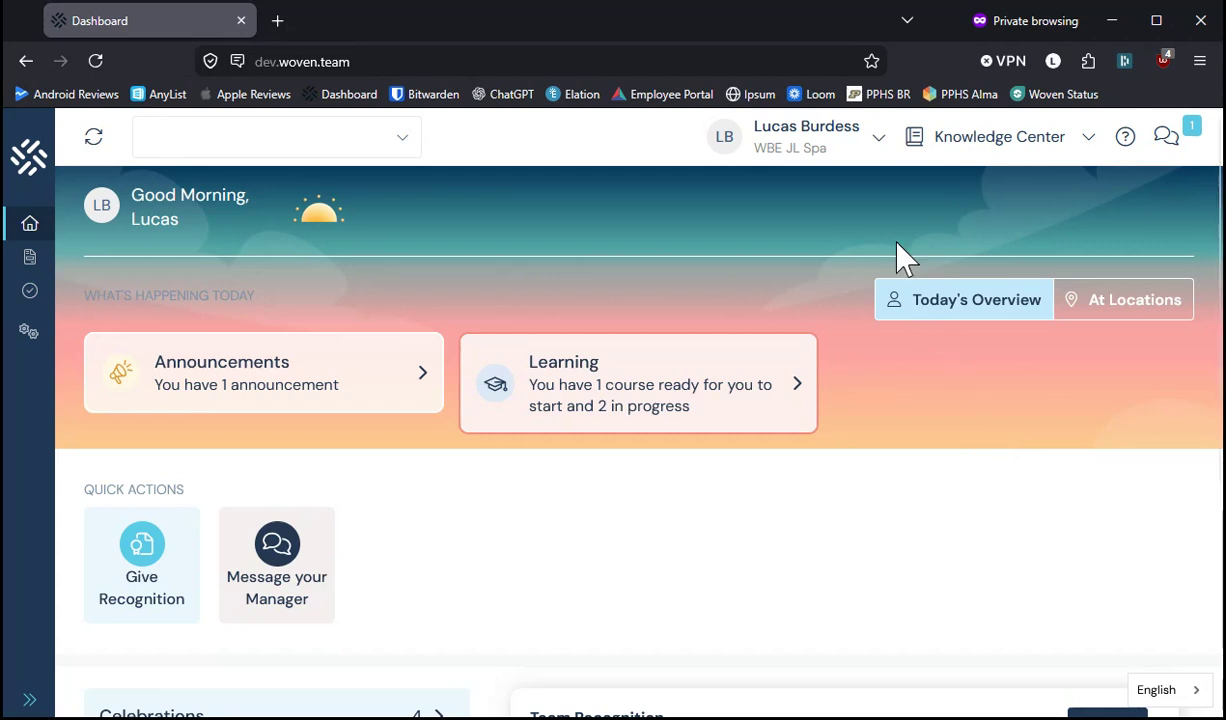
# Step: Open the eSign templates in the company's account settings
pyautogui.click(816, 140)
pyautogui.click(813, 214)
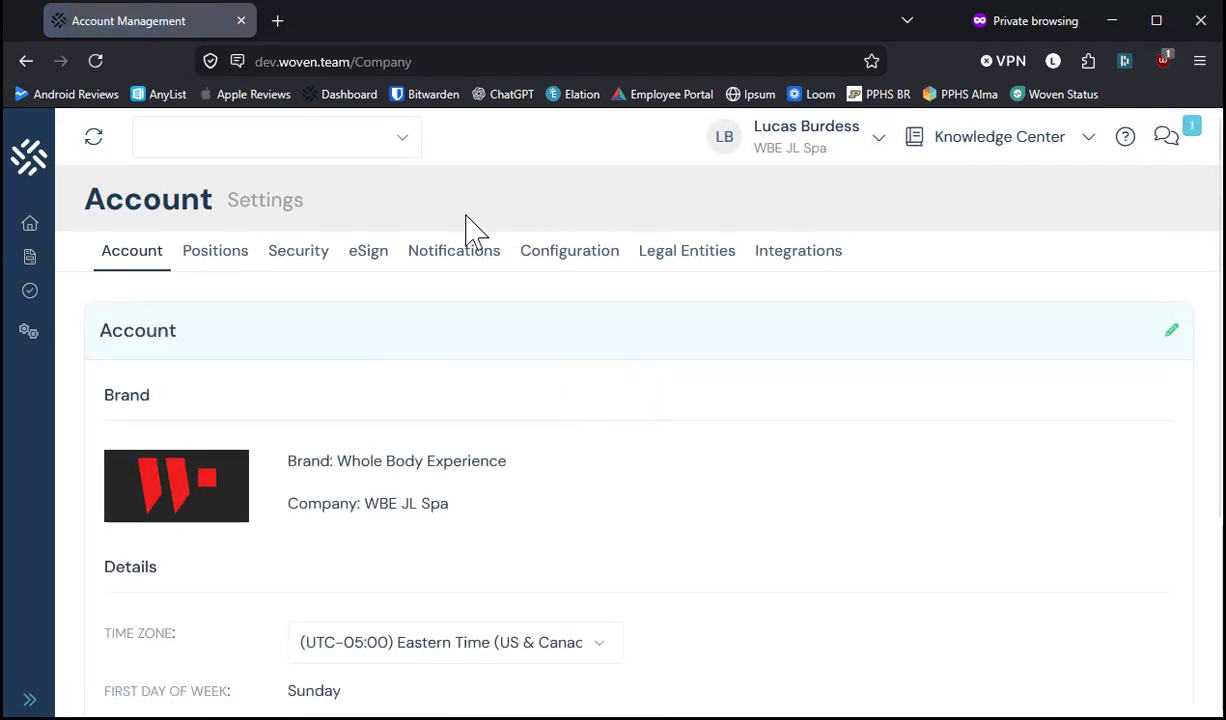
pyautogui.click(368, 257)
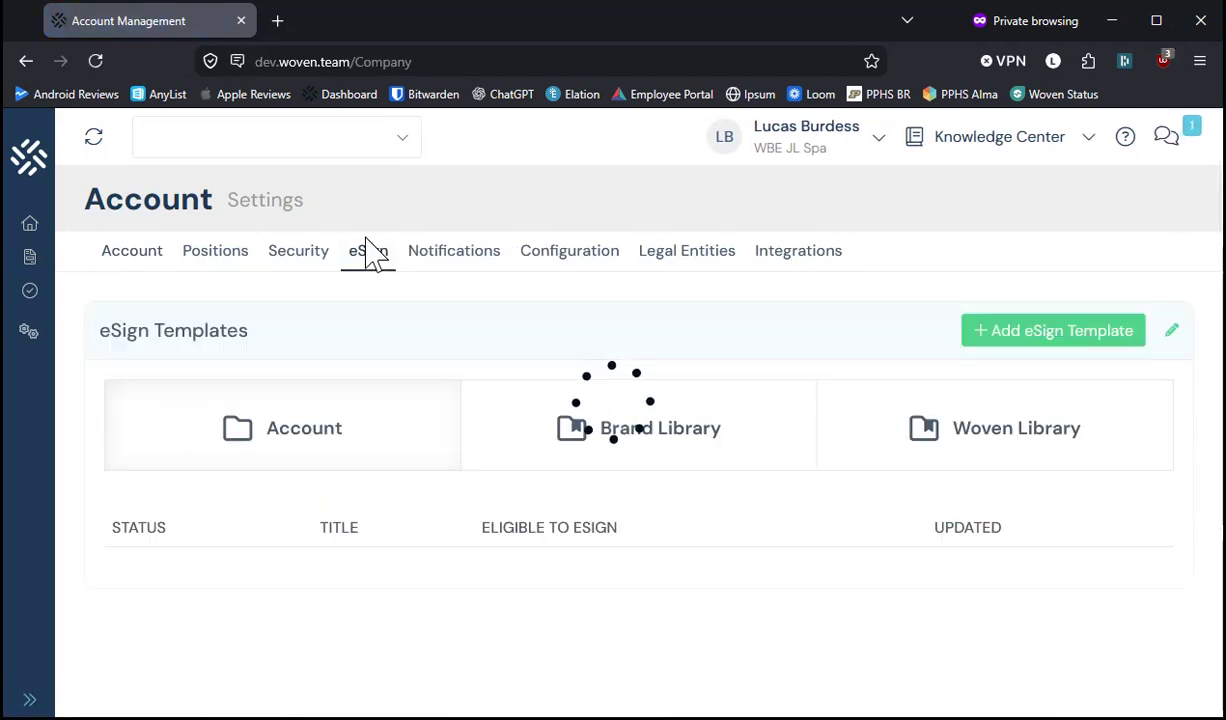
pyautogui.scroll(-2, 342, 438)
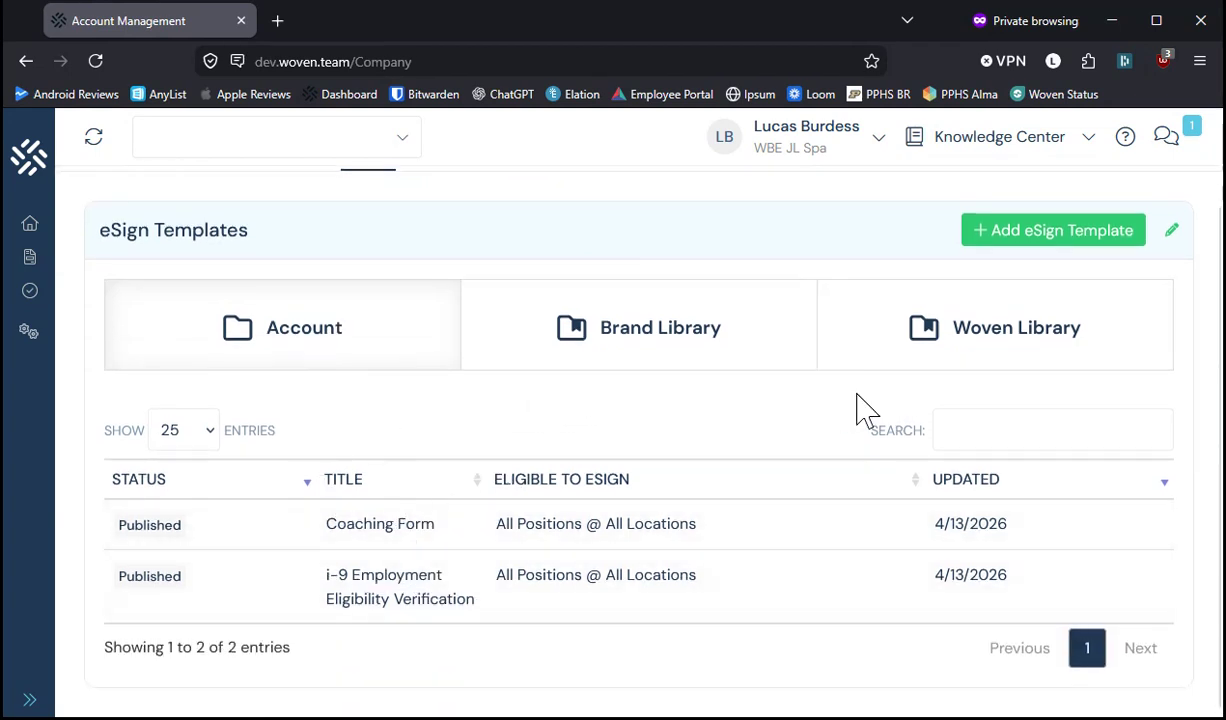
# Step: Create a new eSign template titled "Direct Deposit Form" with the description "Direct Deposit Info"
pyautogui.click(1027, 245)
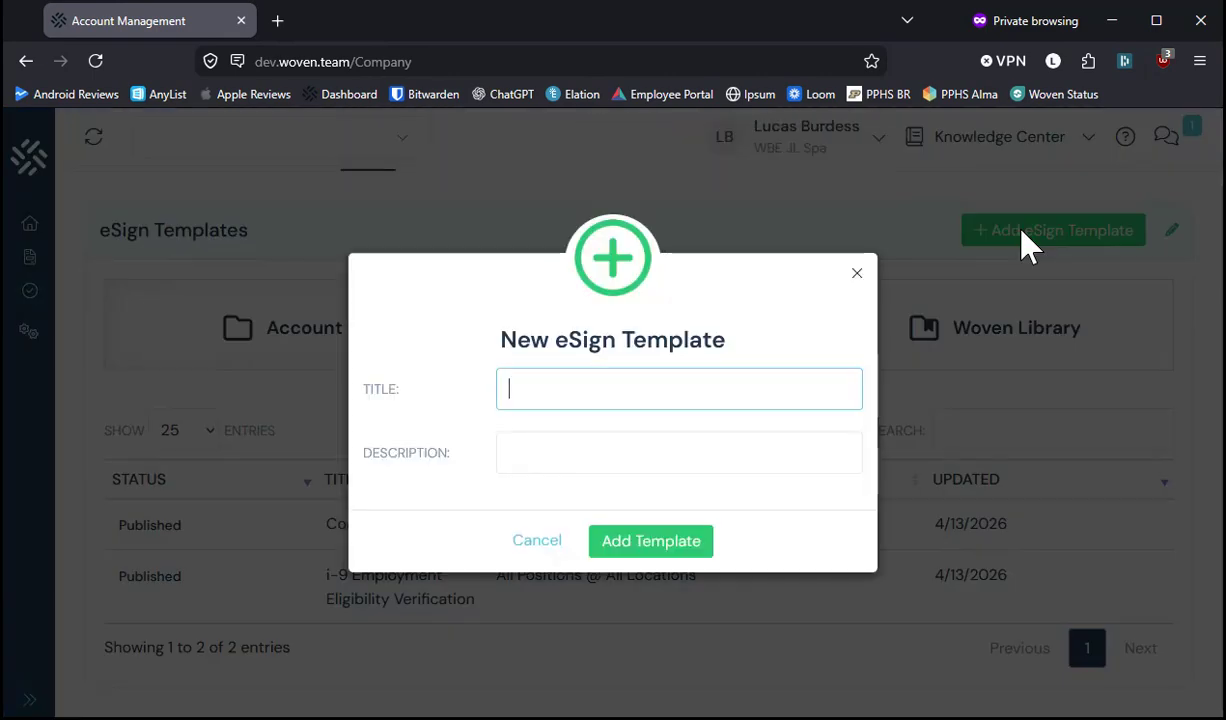
pyautogui.click(672, 367)
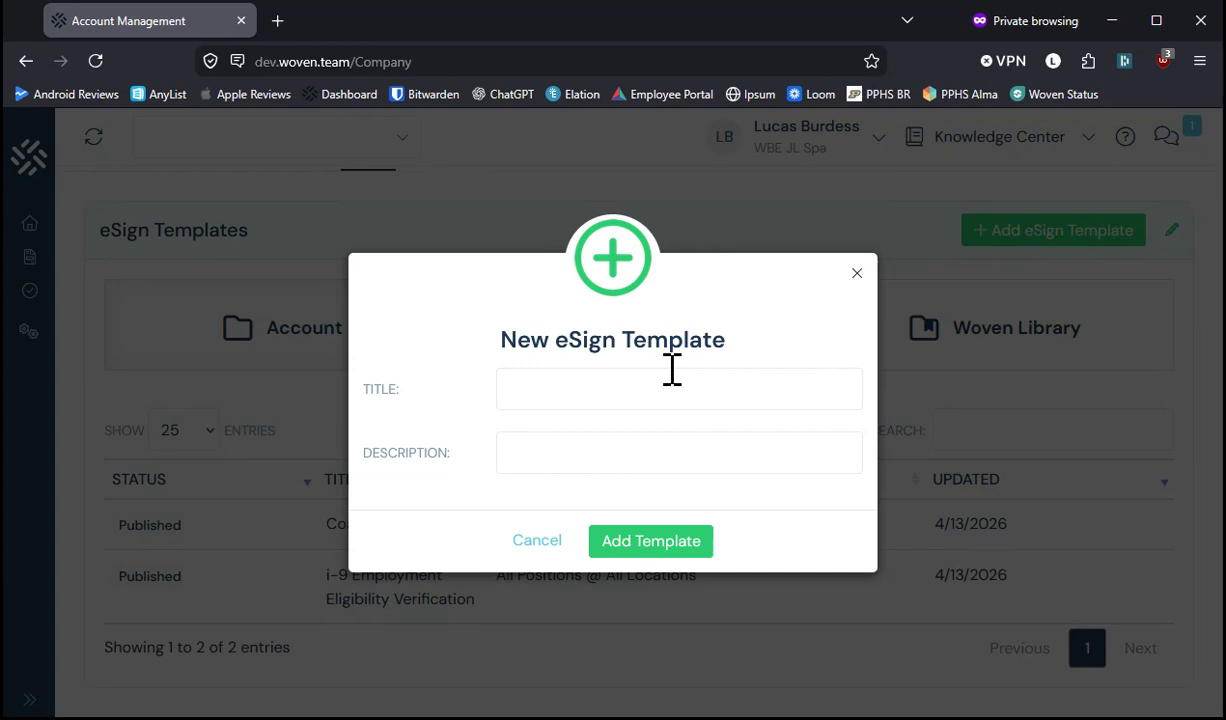
pyautogui.click(669, 387)
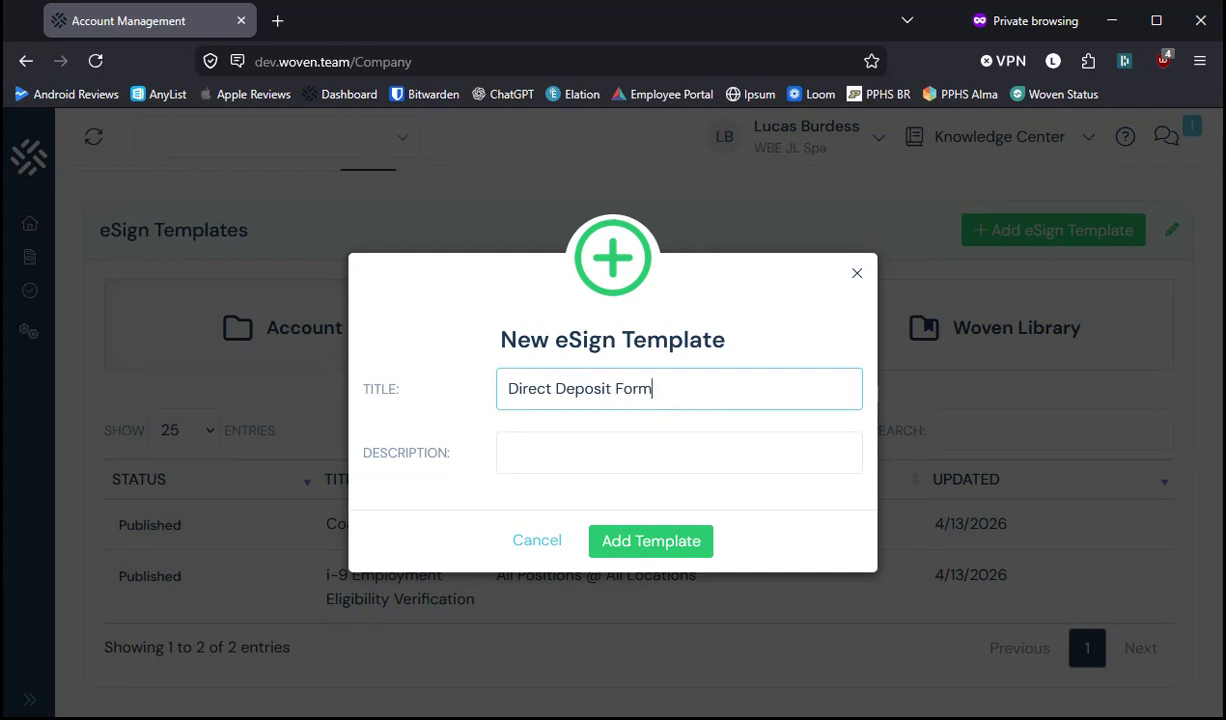
pyautogui.click(646, 455)
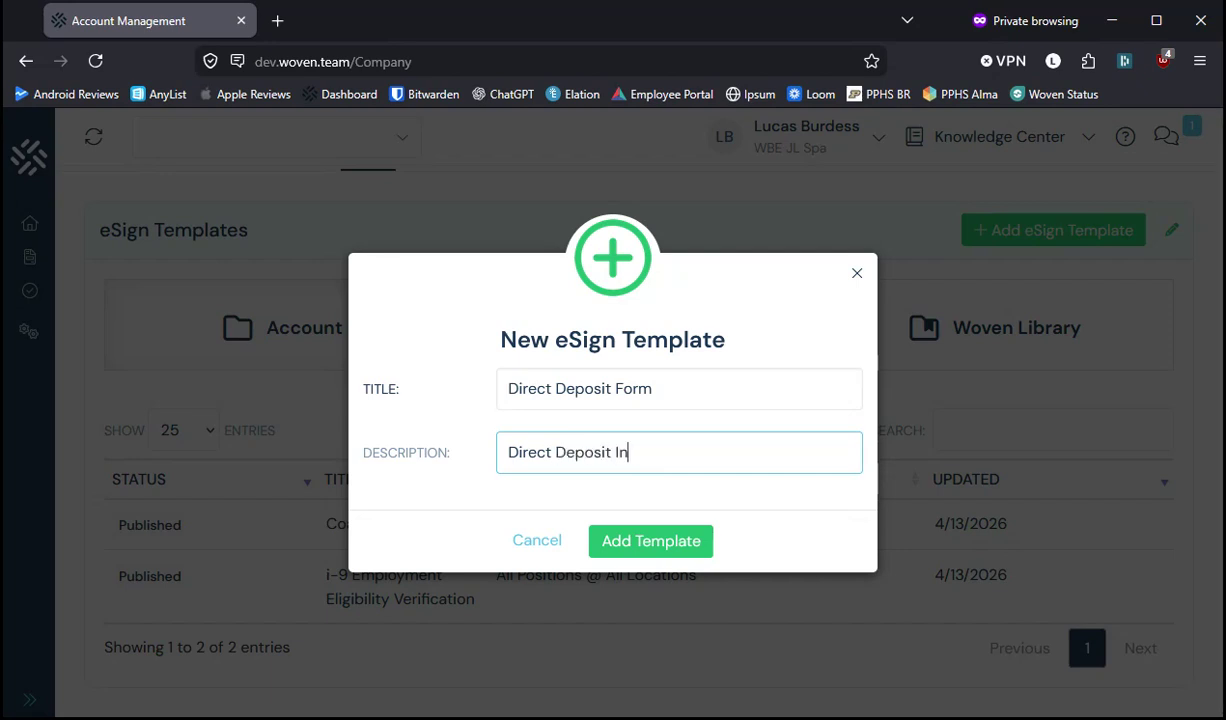
pyautogui.click(653, 548)
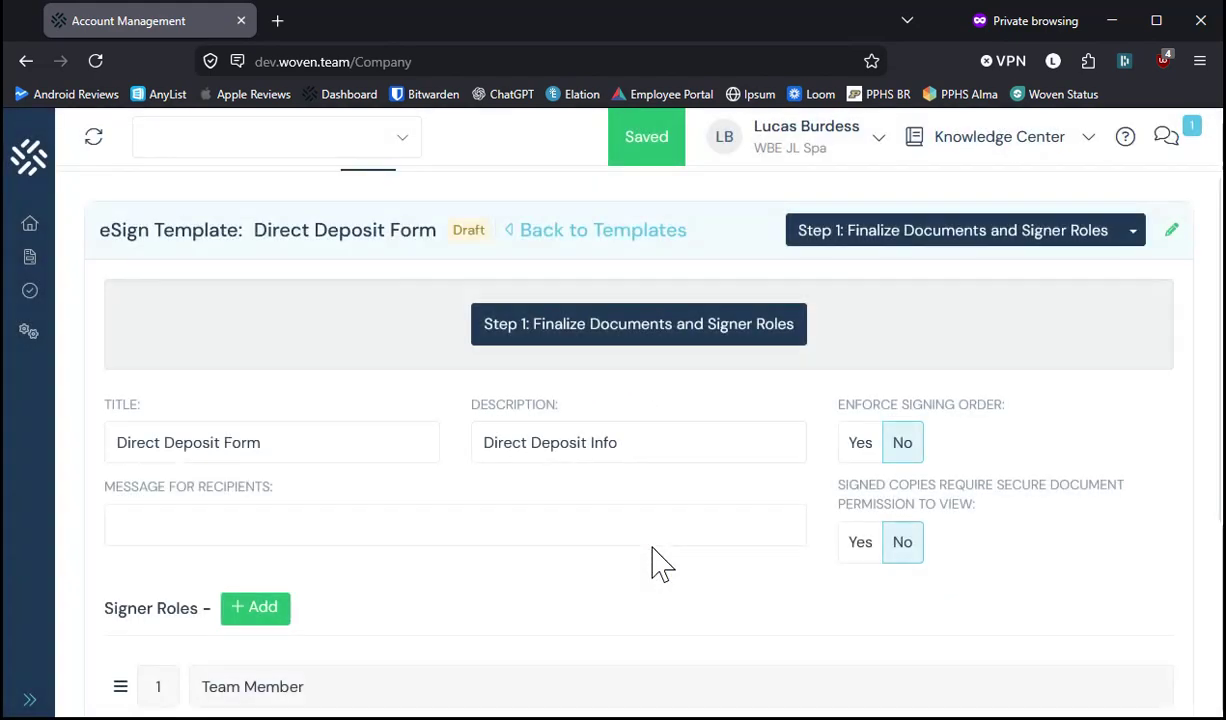
pyautogui.click(301, 457)
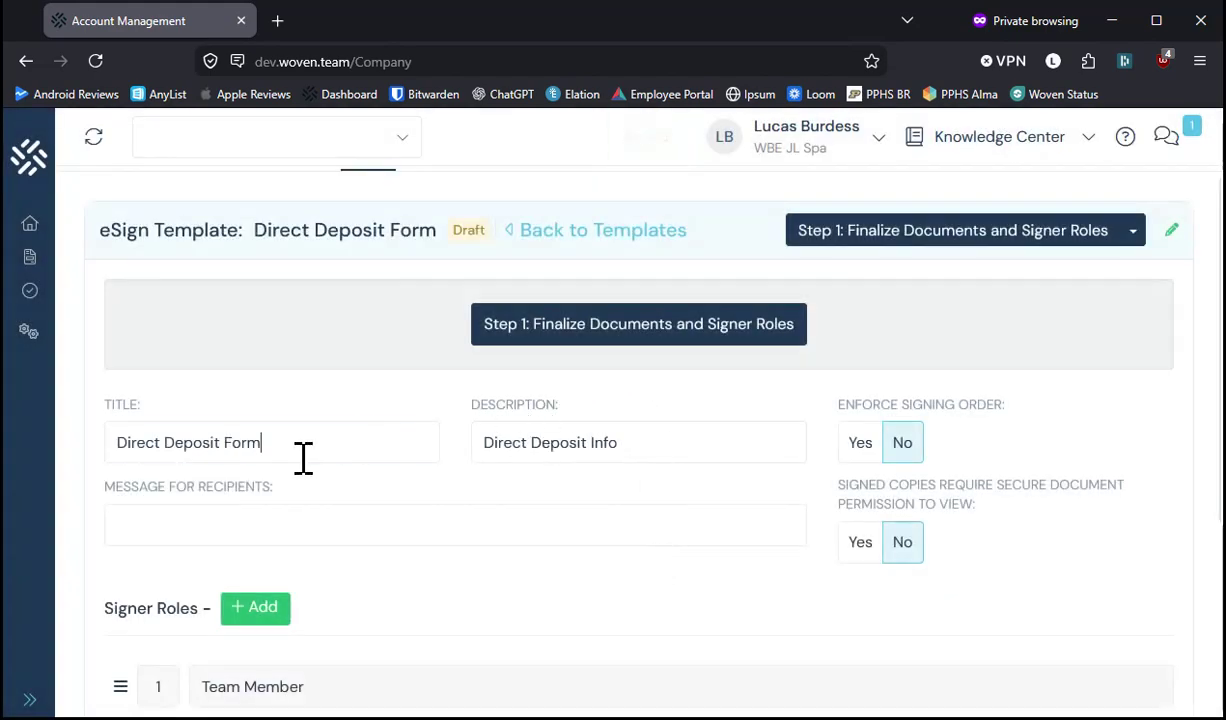
pyautogui.click(636, 449)
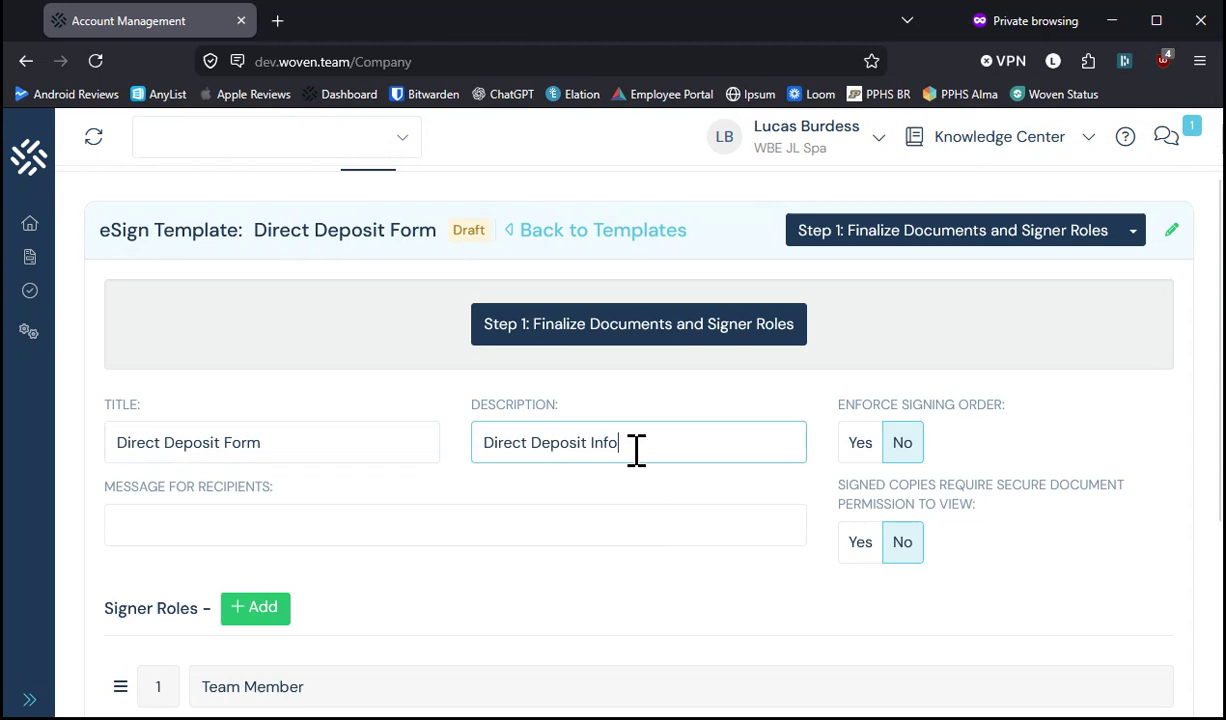
pyautogui.scroll(-1, 636, 449)
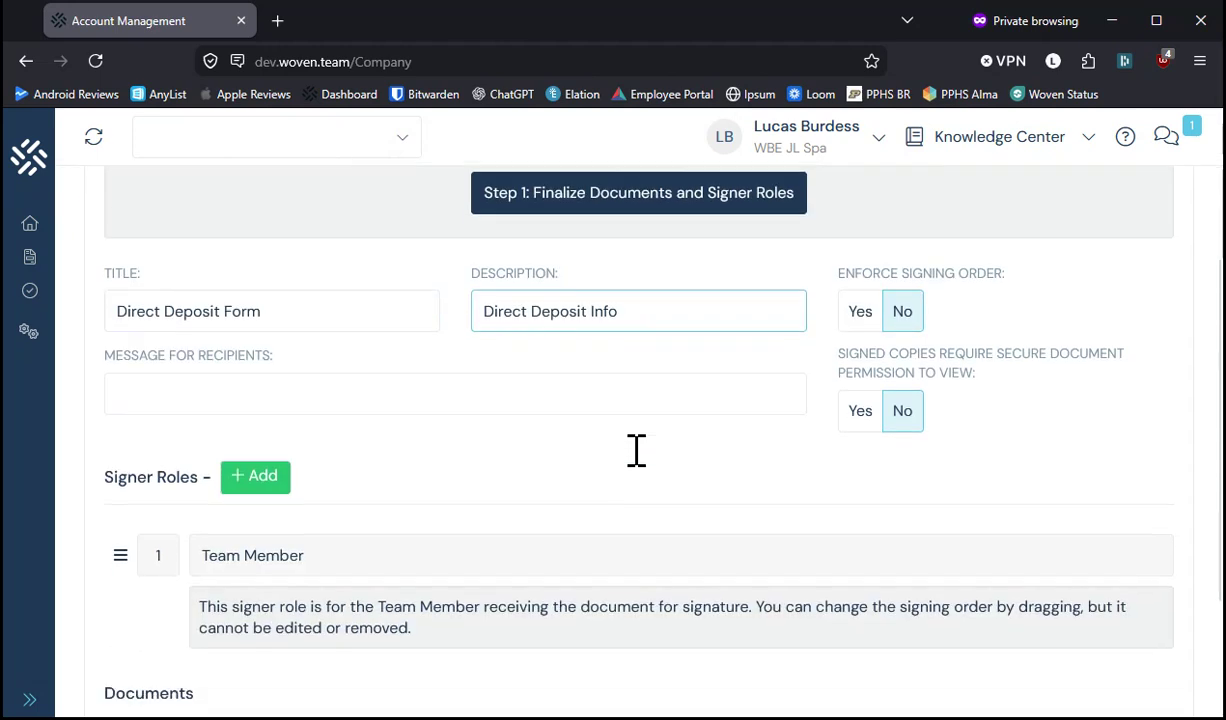
pyautogui.click(247, 390)
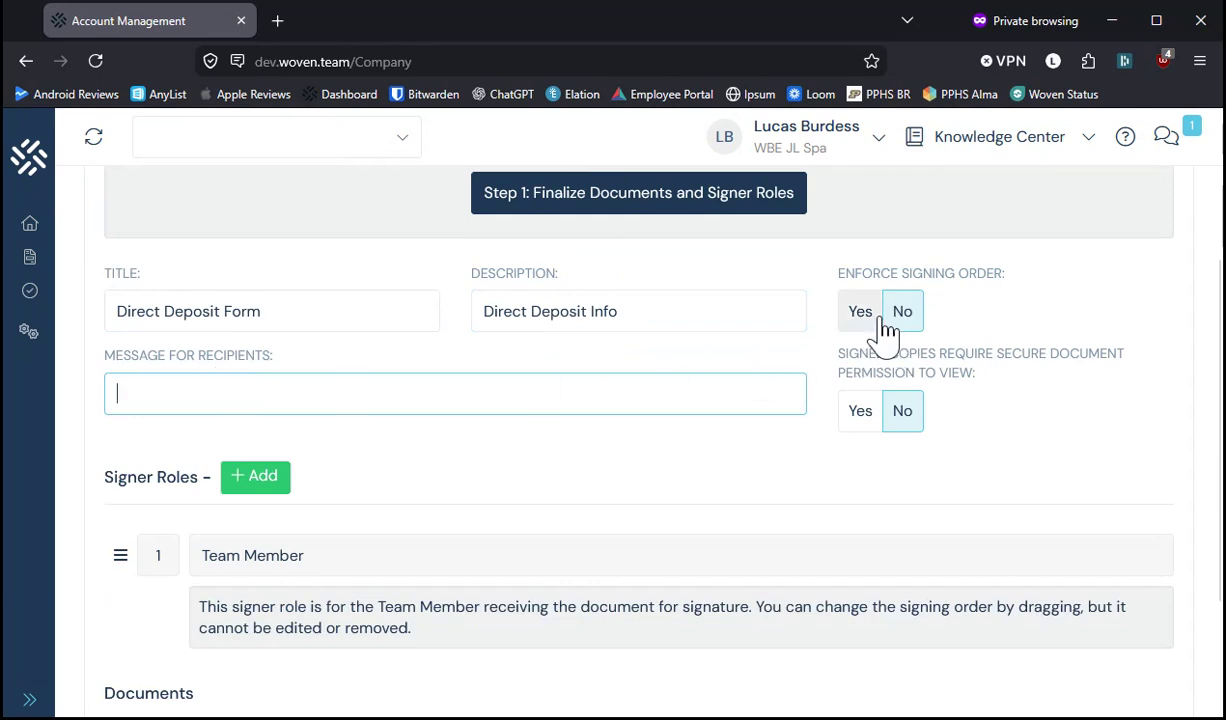
# Step: Add a signer role named Manager to the template and enforce the signing order
pyautogui.scroll(-1, 268, 550)
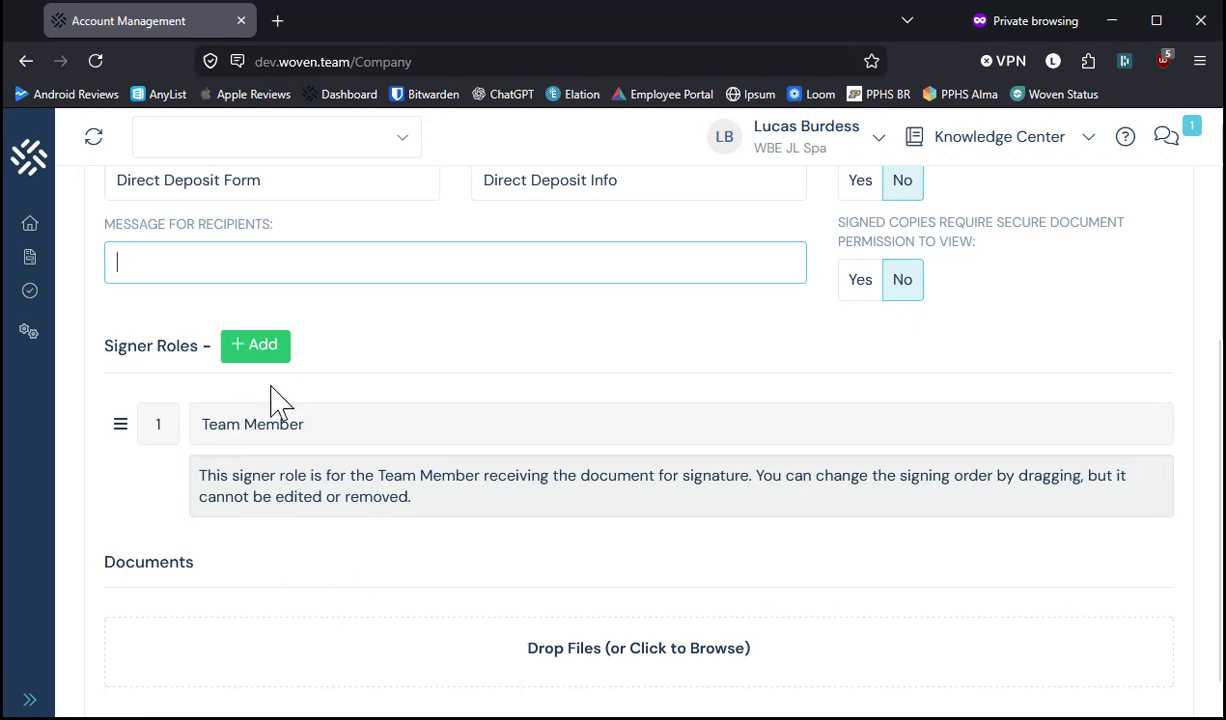
pyautogui.click(238, 346)
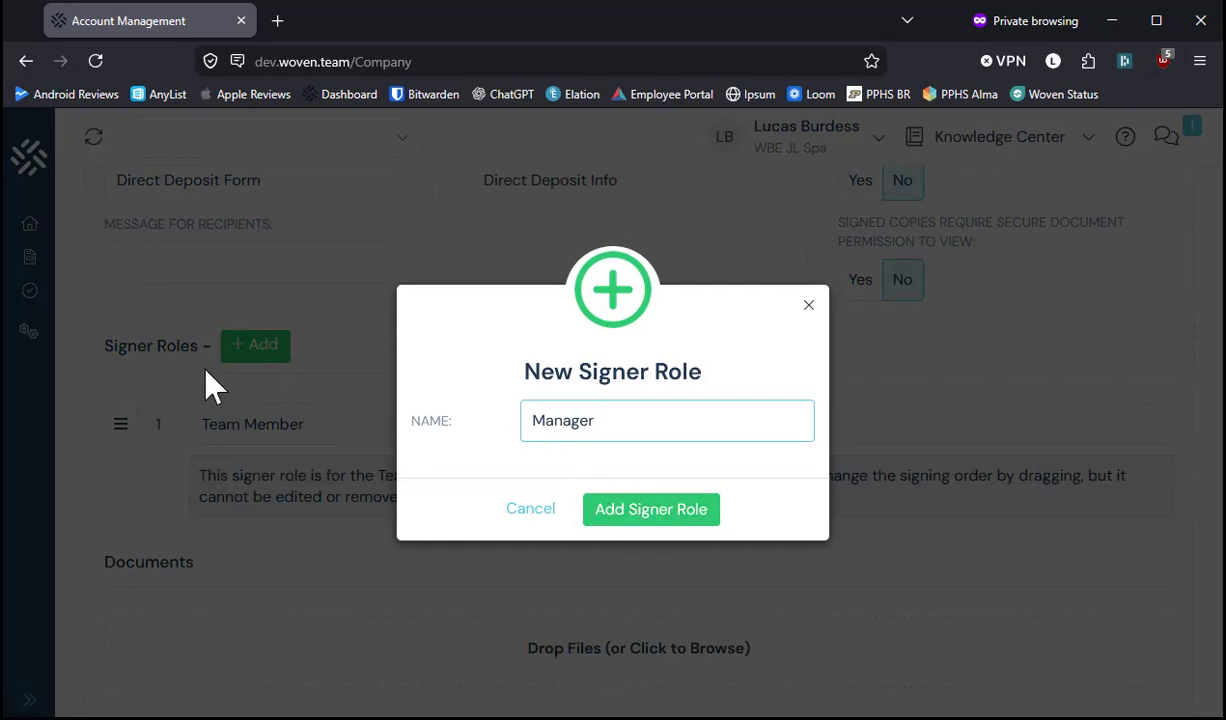
pyautogui.click(650, 515)
pyautogui.scroll(2, 747, 479)
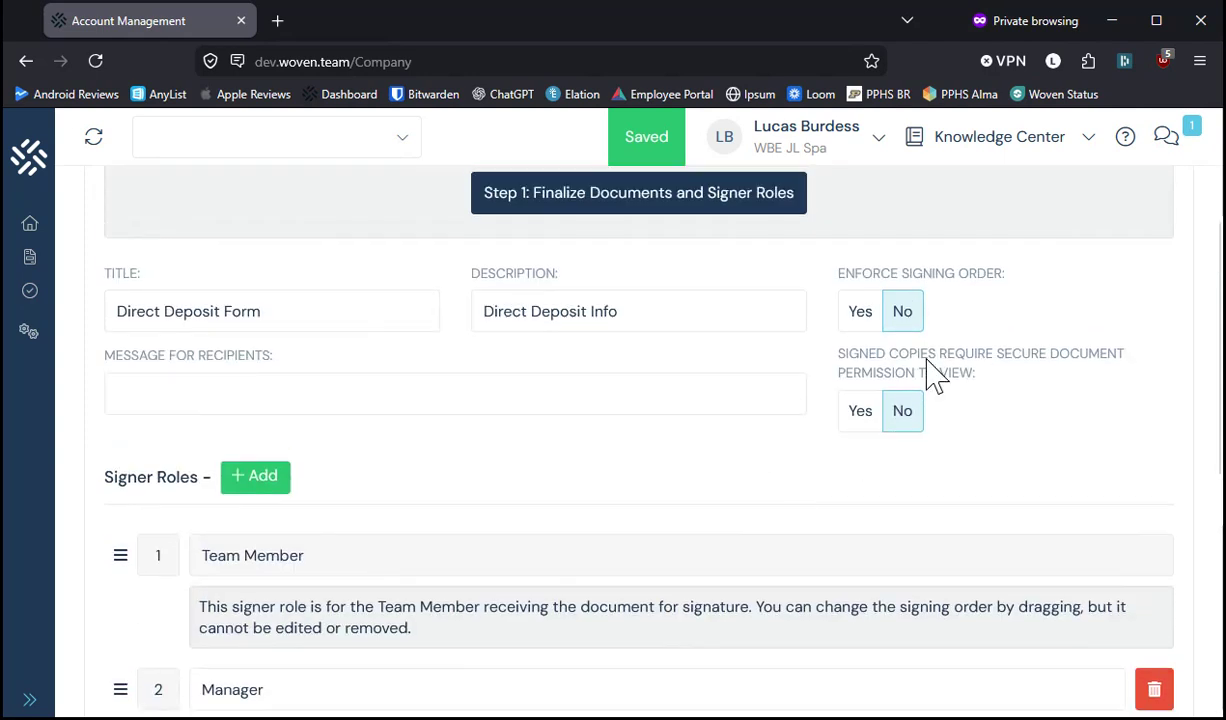
pyautogui.click(862, 318)
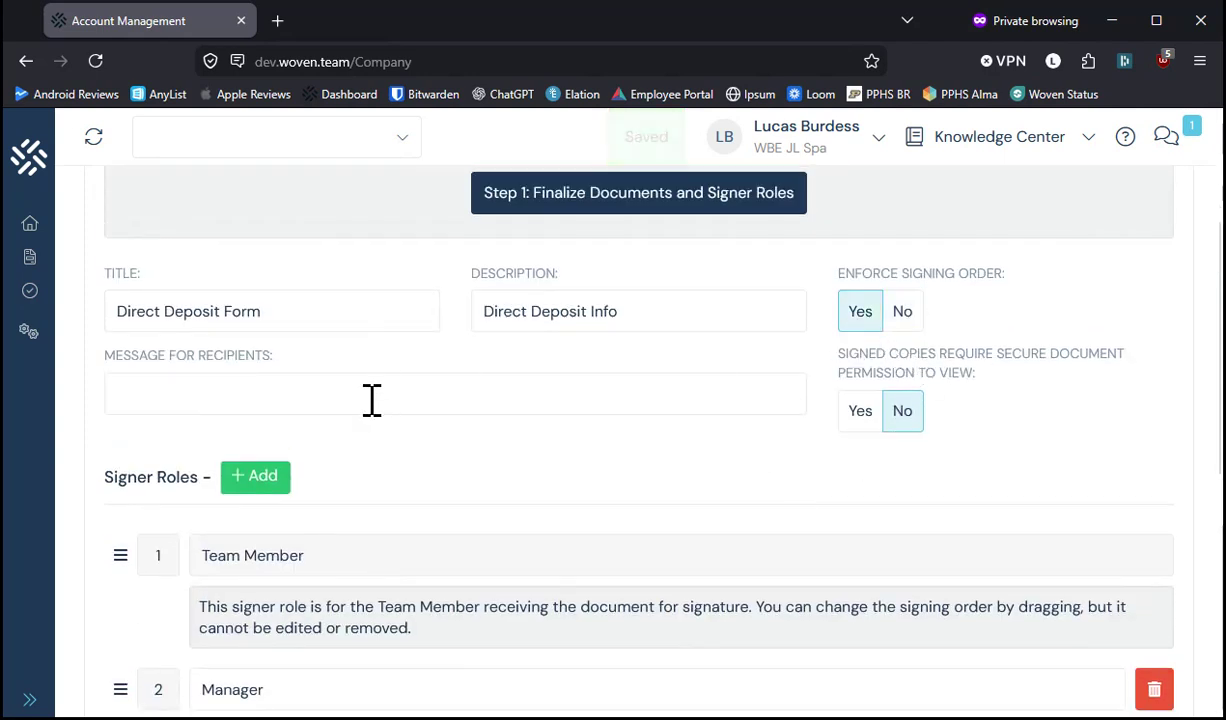
# Step: Upload the generic direct deposit PDF to the template's documents
pyautogui.scroll(-1, 467, 466)
pyautogui.scroll(-1, 470, 478)
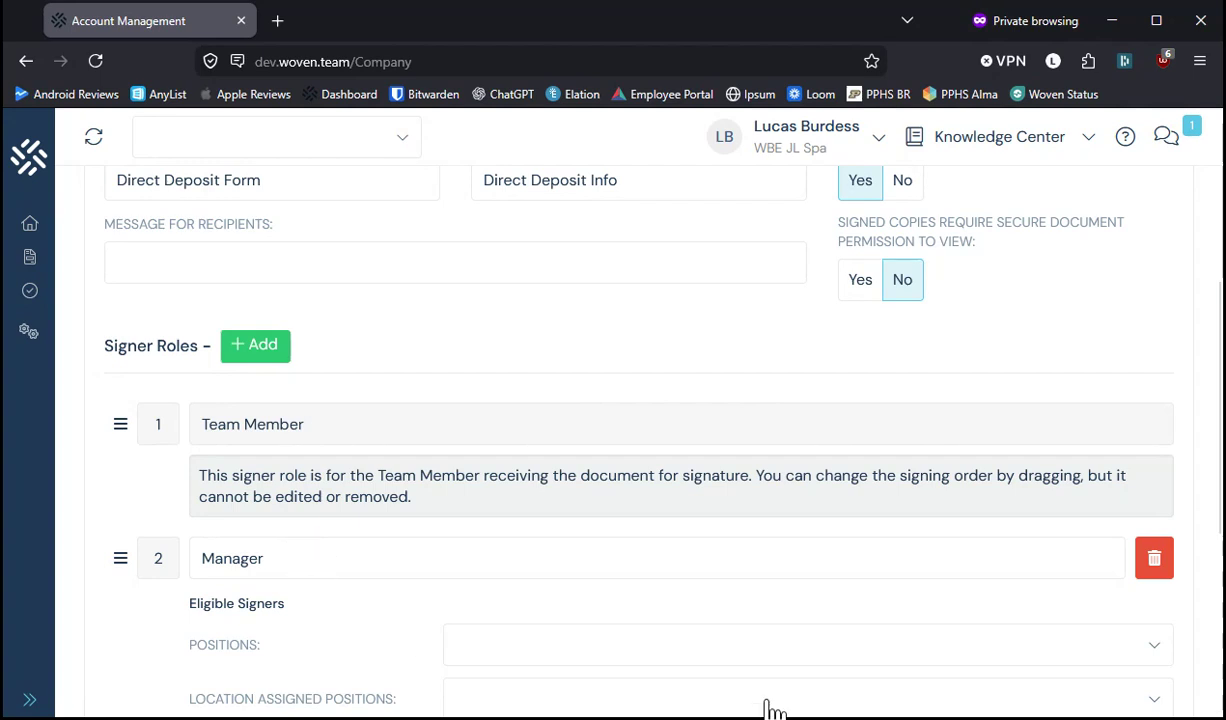
pyautogui.scroll(2, 690, 640)
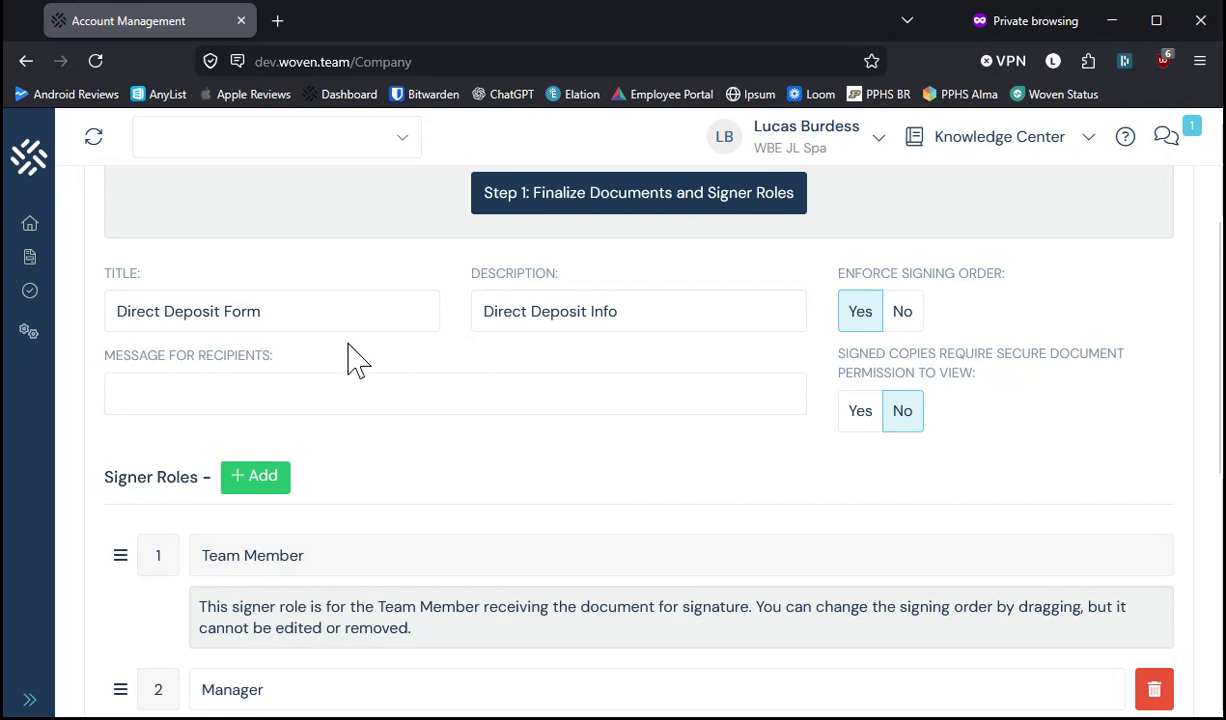
pyautogui.scroll(-4, 350, 356)
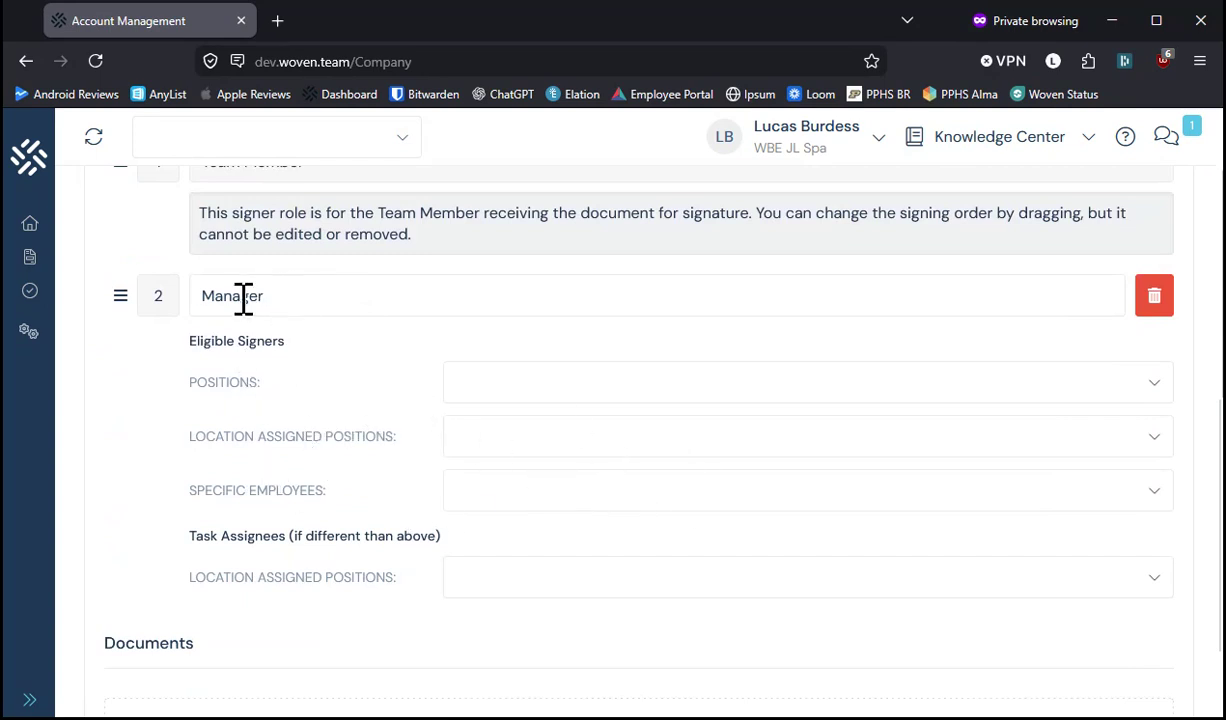
pyautogui.scroll(2, 478, 340)
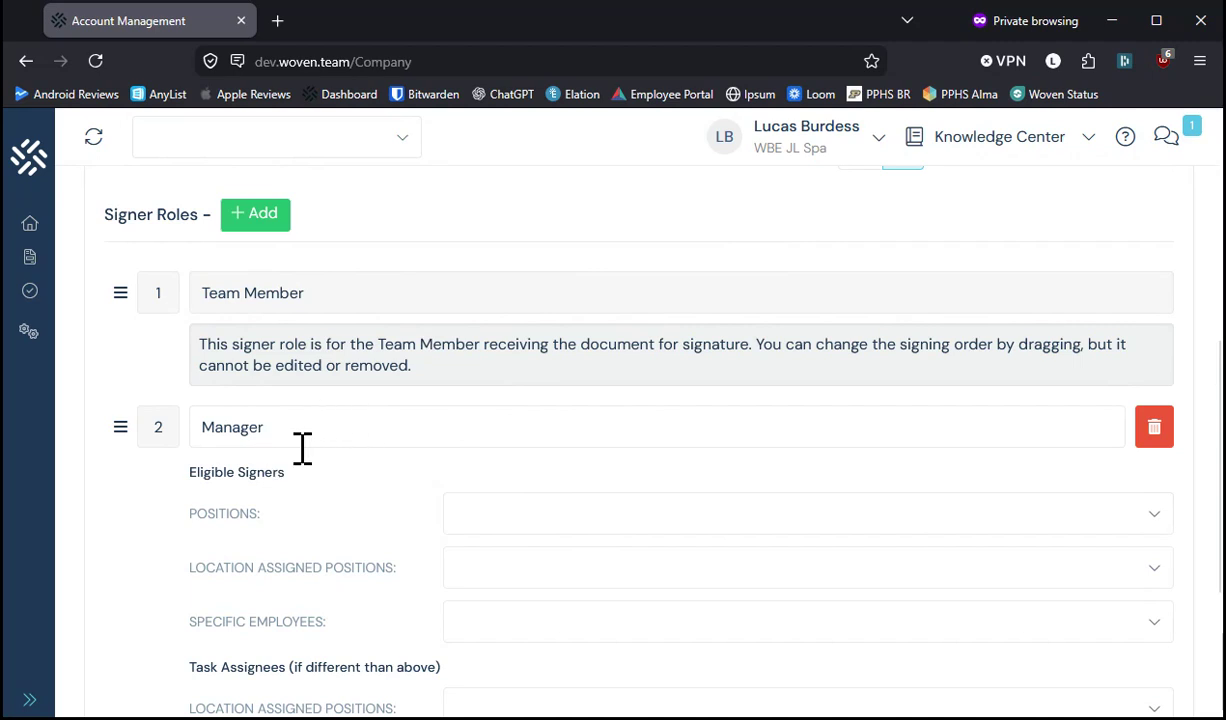
pyautogui.scroll(-3, 302, 447)
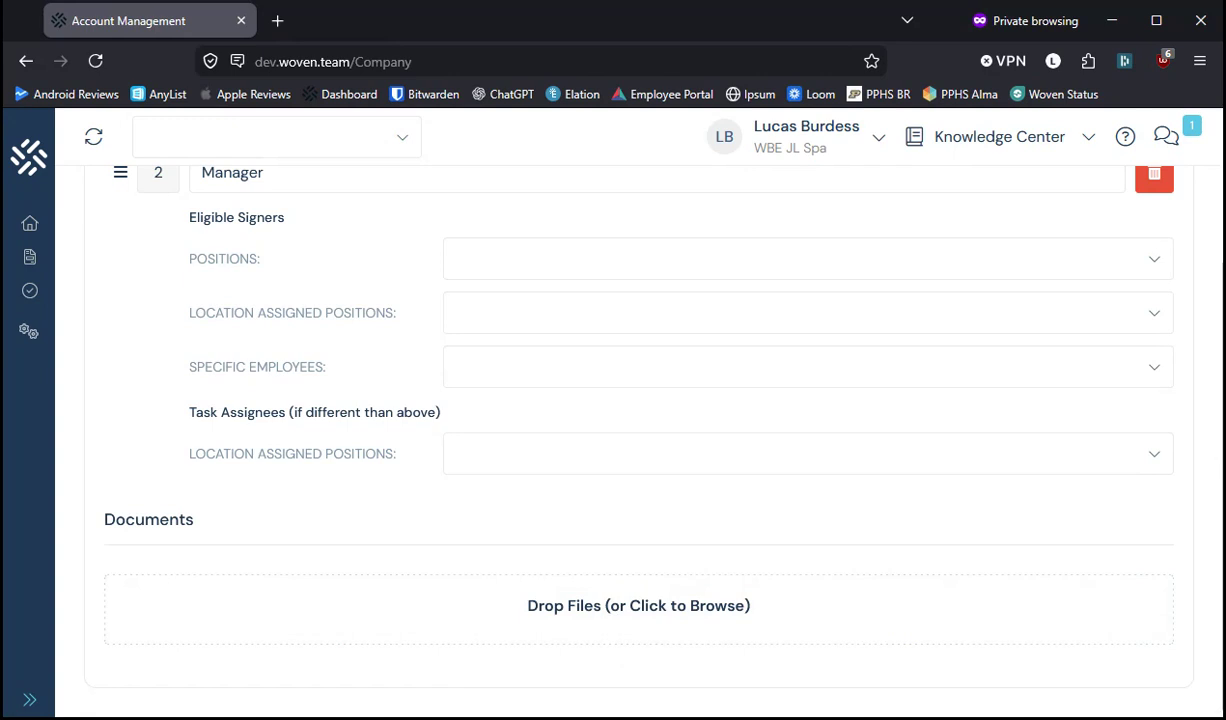
pyautogui.moveTo(621, 667); pyautogui.dragTo(597, 646)
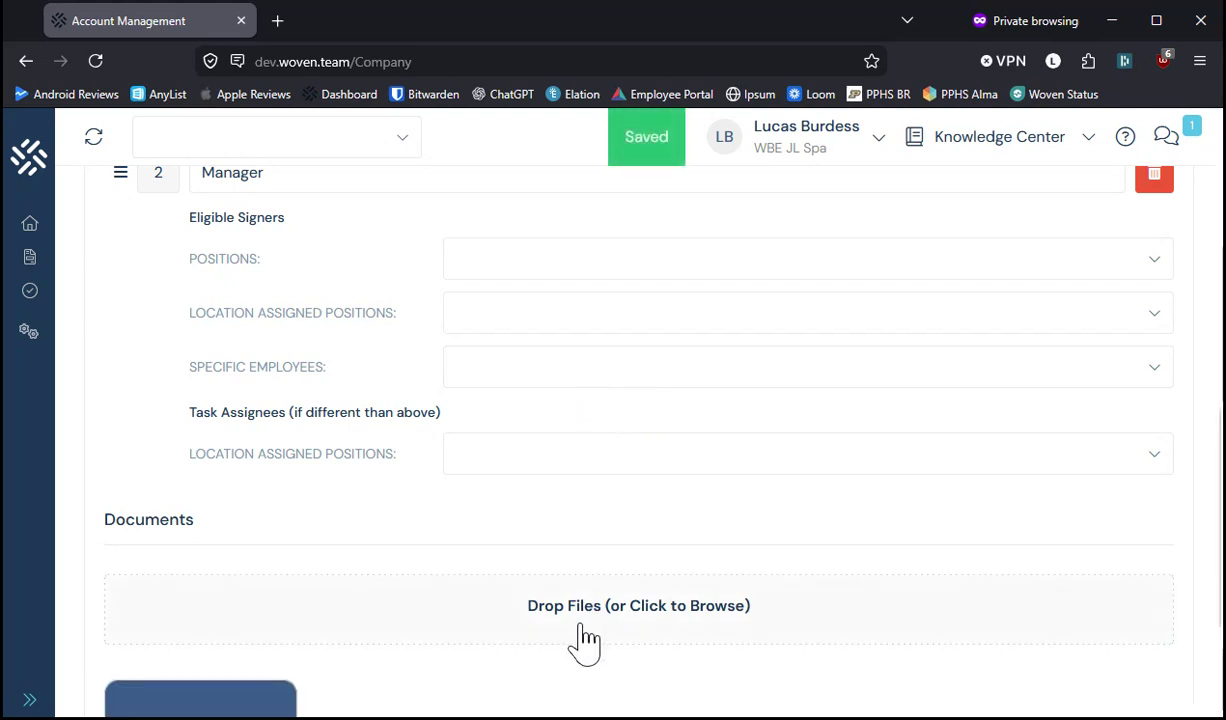
pyautogui.scroll(-2, 405, 635)
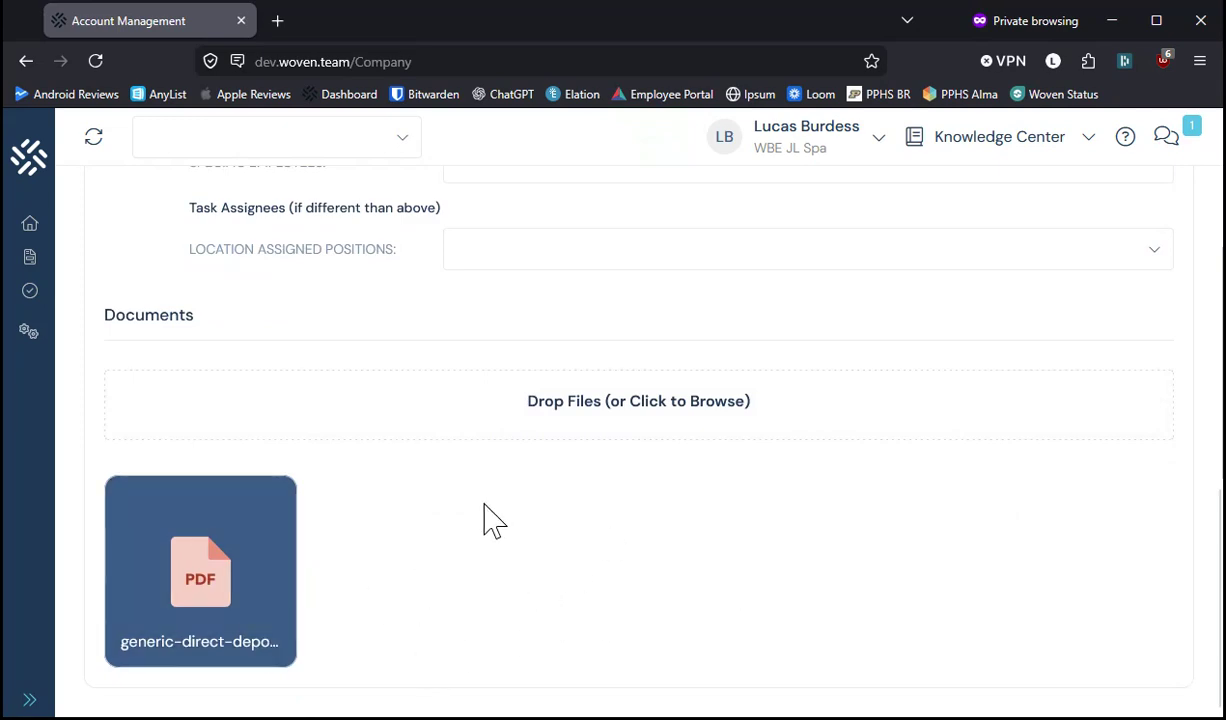
# Step: Finalize the template's documents and signer roles to complete Step 1
pyautogui.scroll(6, 485, 515)
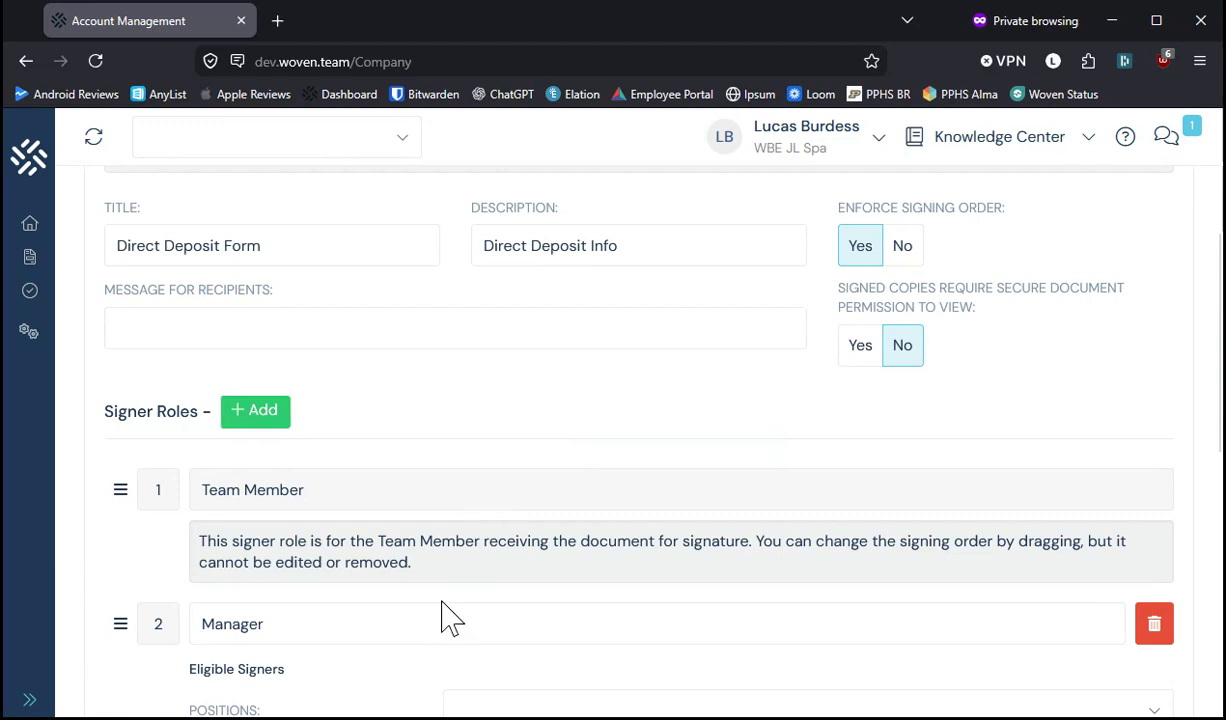
pyautogui.scroll(2, 446, 616)
pyautogui.scroll(1, 446, 616)
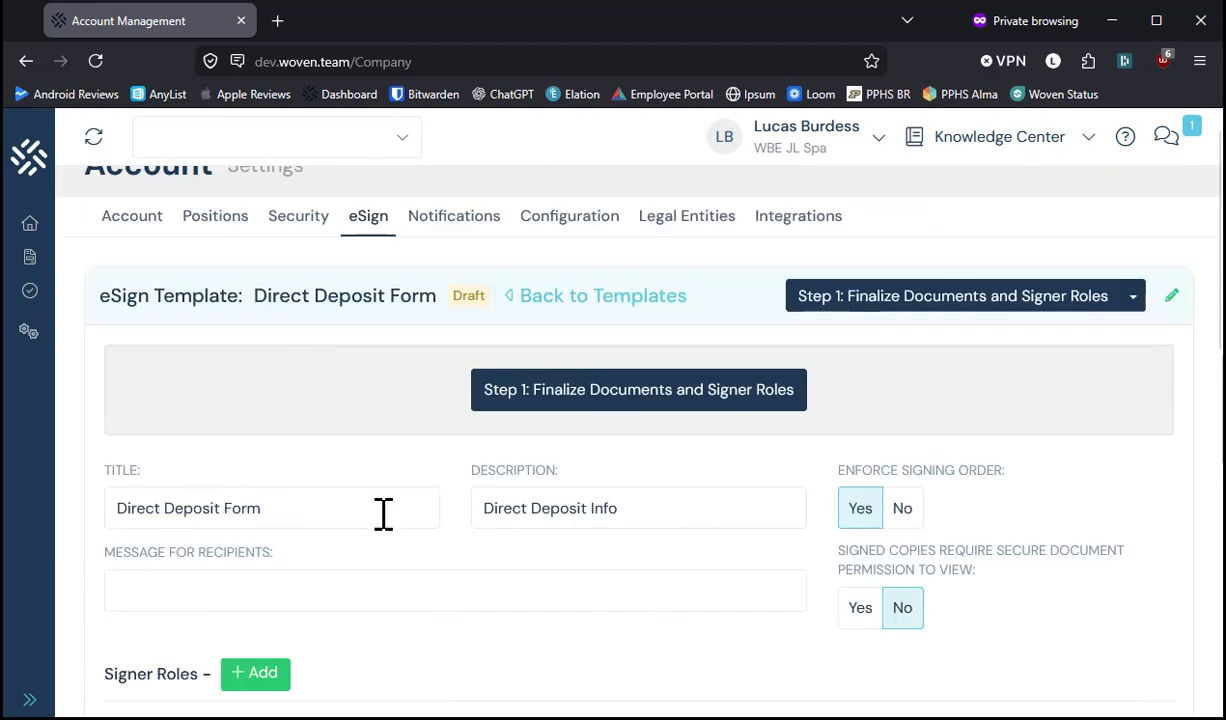
pyautogui.scroll(-1, 655, 605)
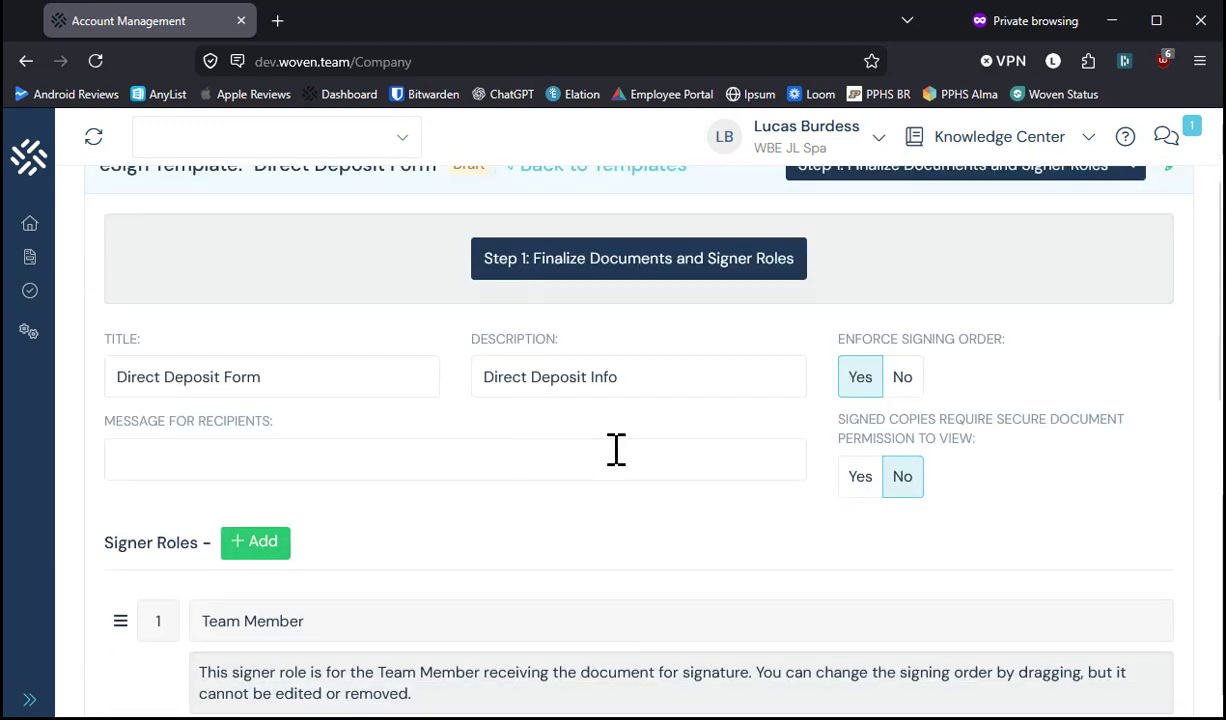
pyautogui.scroll(-1, 320, 432)
pyautogui.scroll(-1, 420, 480)
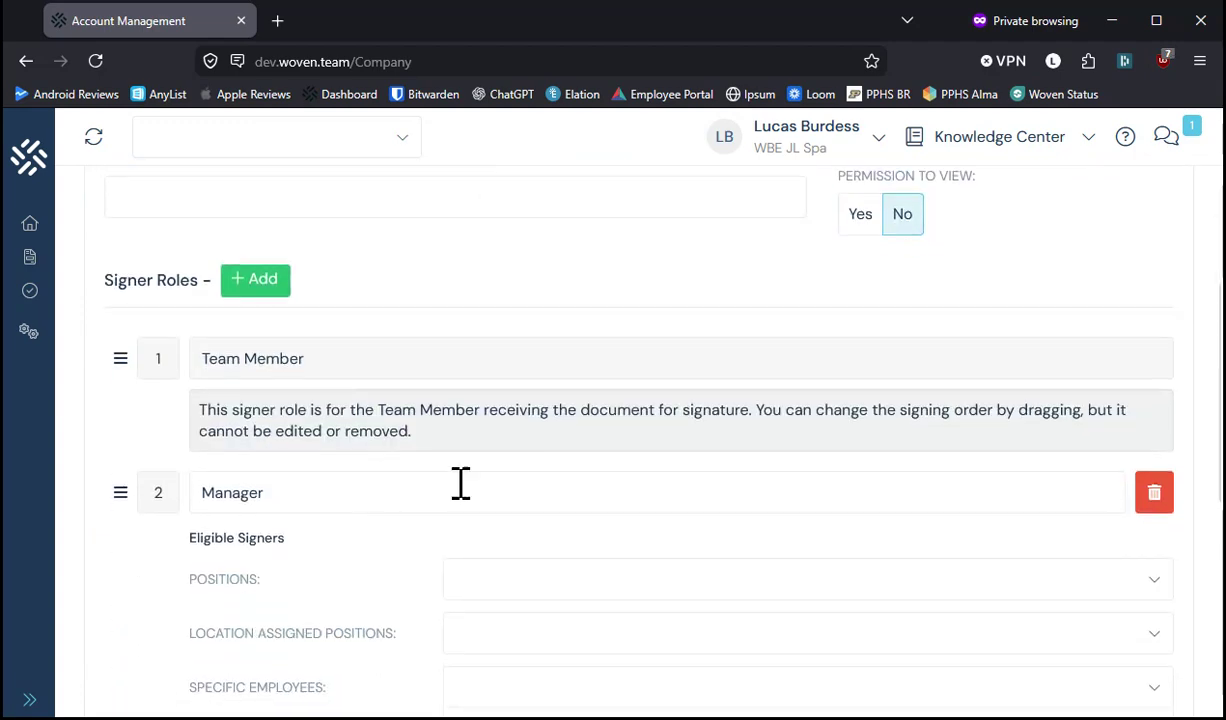
pyautogui.scroll(-4, 400, 471)
pyautogui.scroll(6, 588, 610)
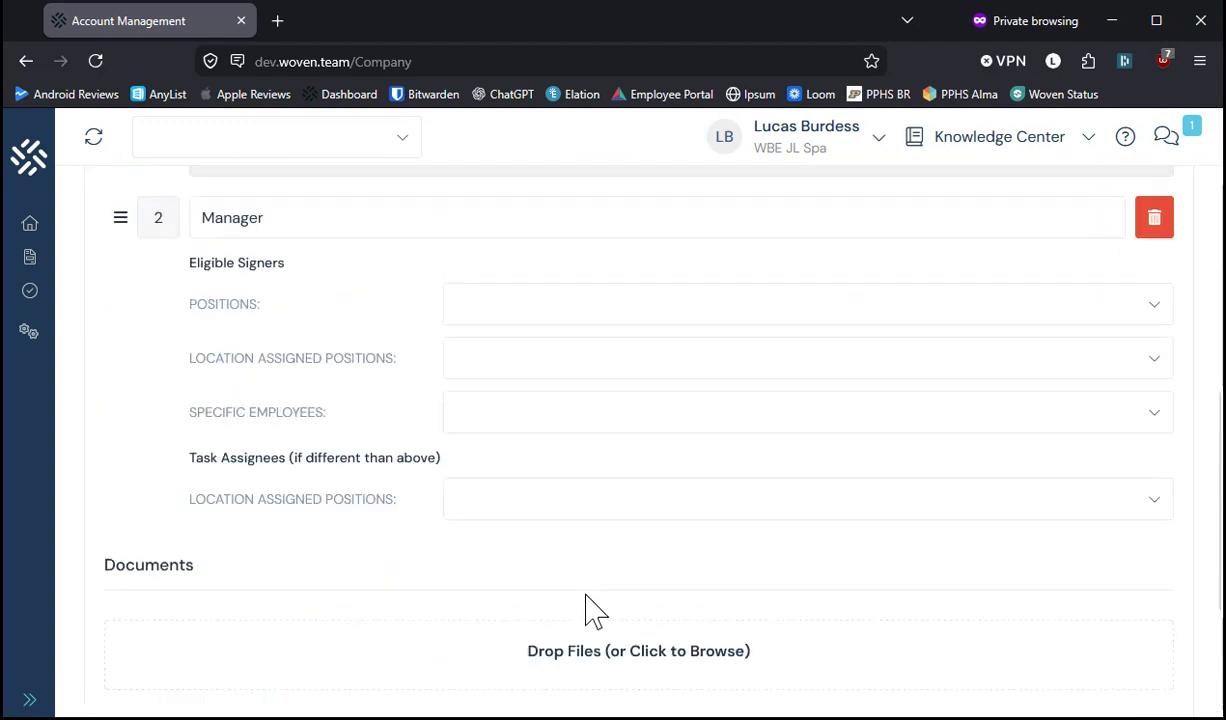
pyautogui.click(646, 268)
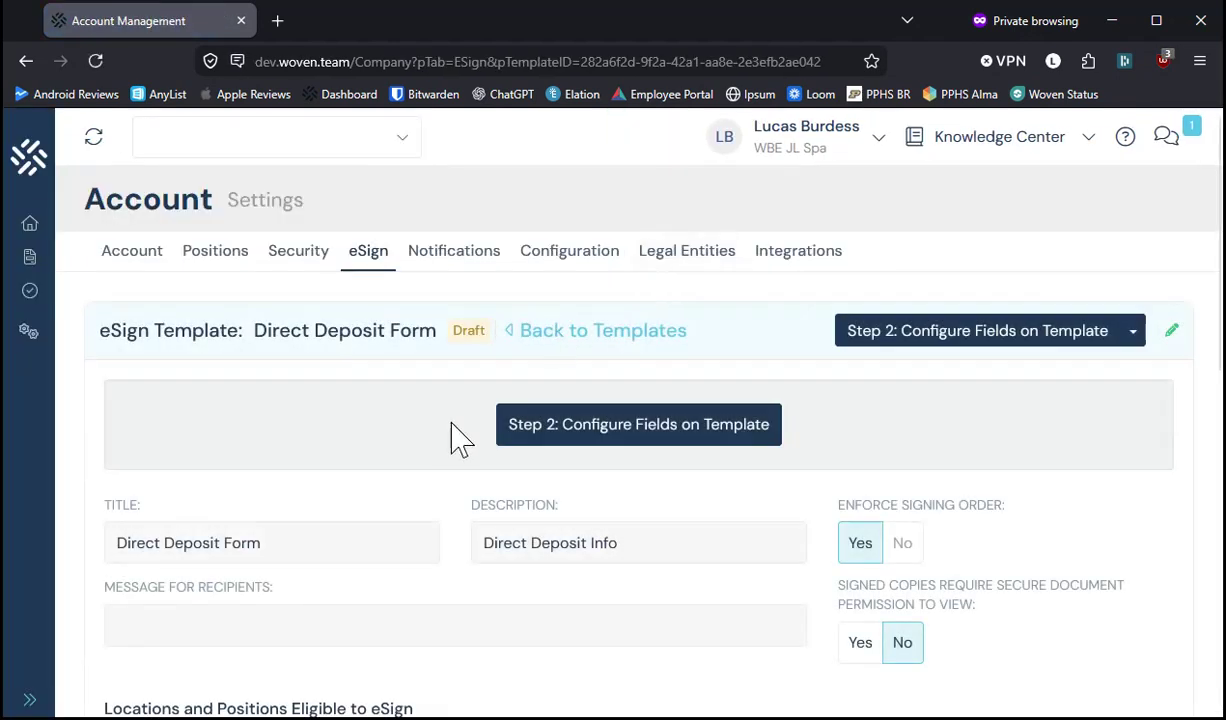
# Step: Set the eligible signer positions for the Manager role to Spa Manager and Owner
pyautogui.scroll(-3, 509, 534)
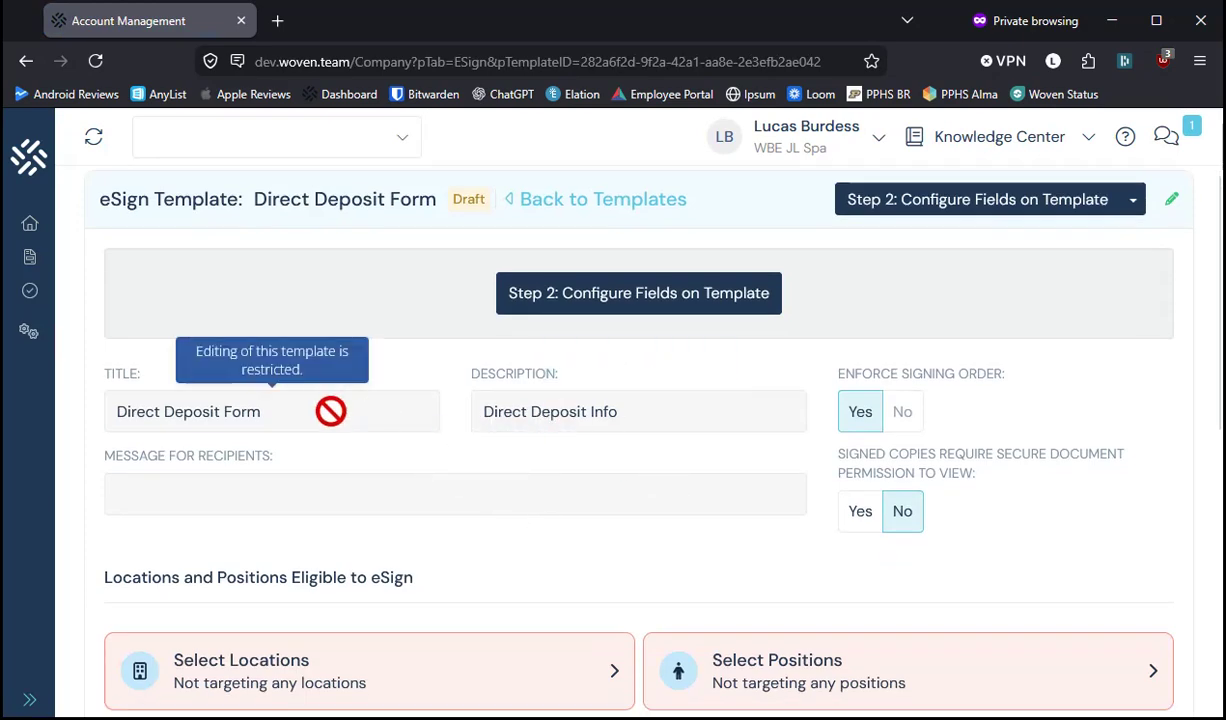
pyautogui.scroll(-2, 400, 495)
pyautogui.scroll(-10, 416, 477)
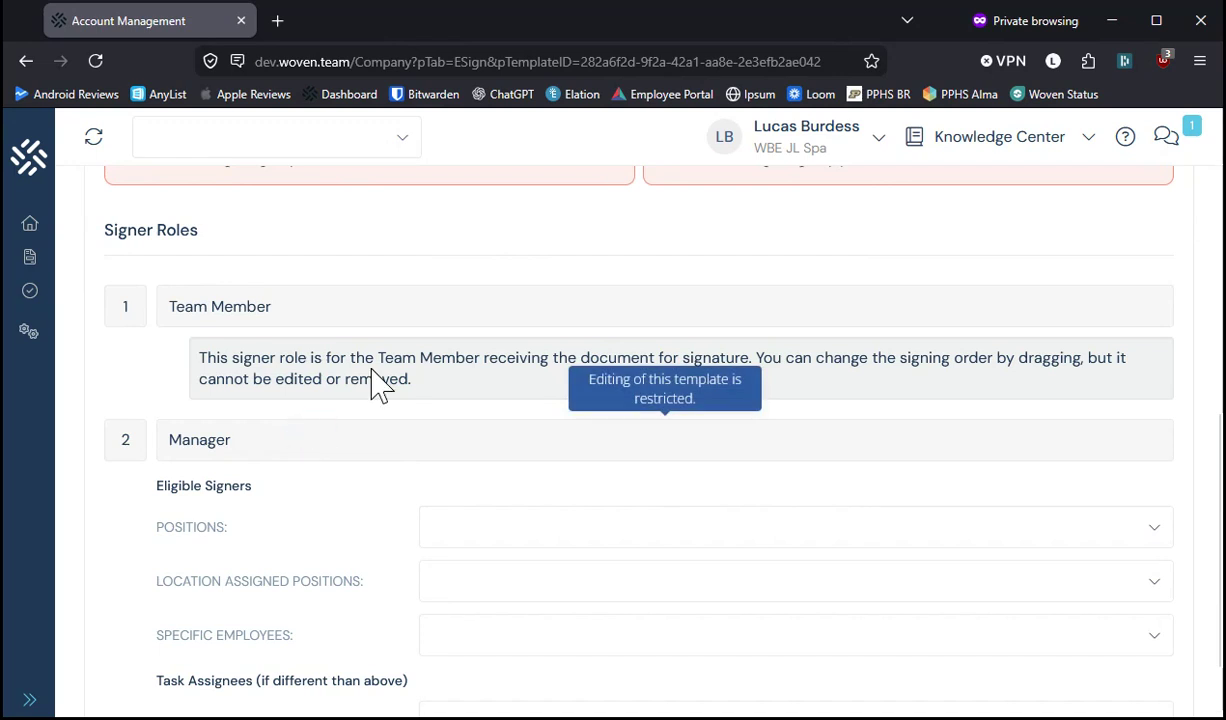
pyautogui.scroll(-2, 443, 443)
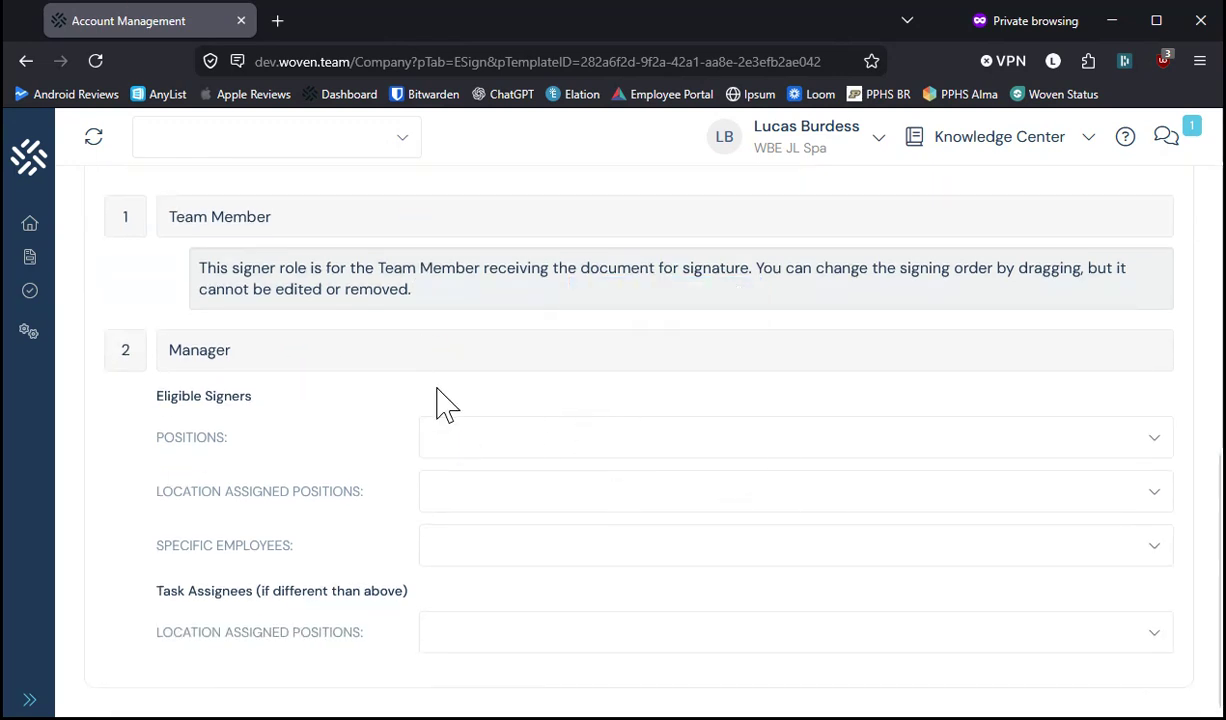
pyautogui.click(501, 432)
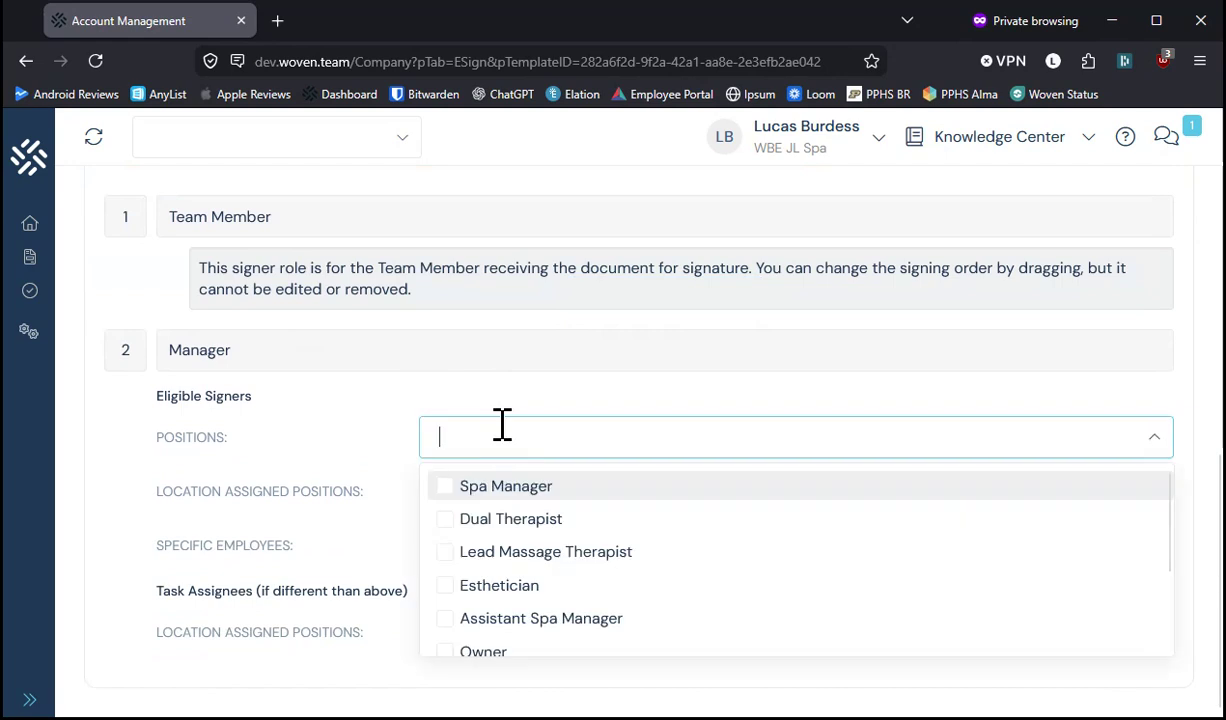
pyautogui.click(448, 490)
pyautogui.click(553, 450)
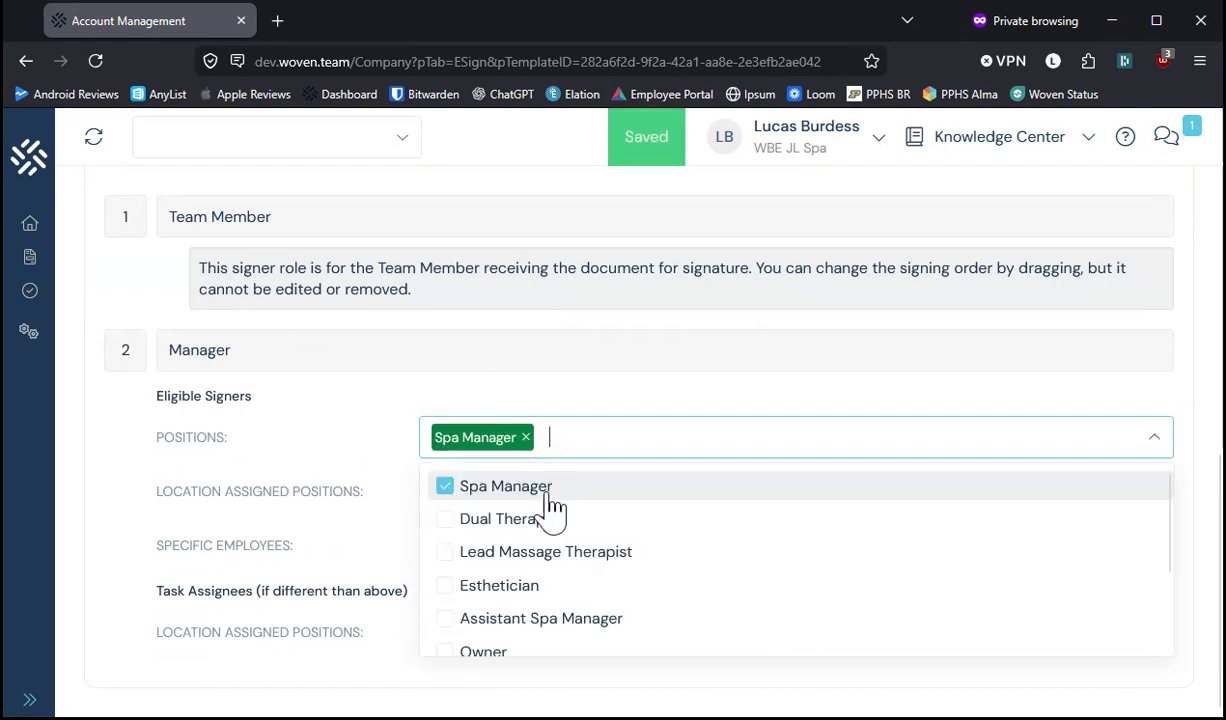
pyautogui.click(445, 650)
pyautogui.click(610, 450)
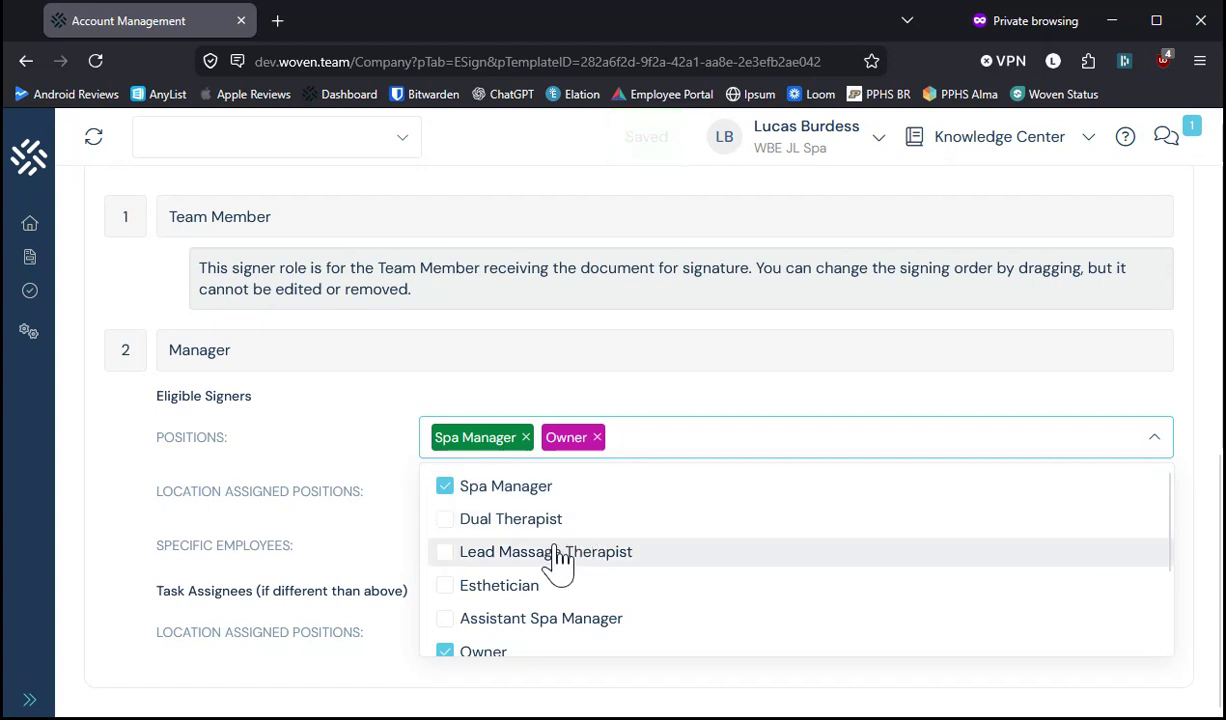
# Step: Add Assistant Spa Manager to the eligible signer positions of the Manager role
pyautogui.scroll(-2, 510, 600)
pyautogui.scroll(2, 506, 600)
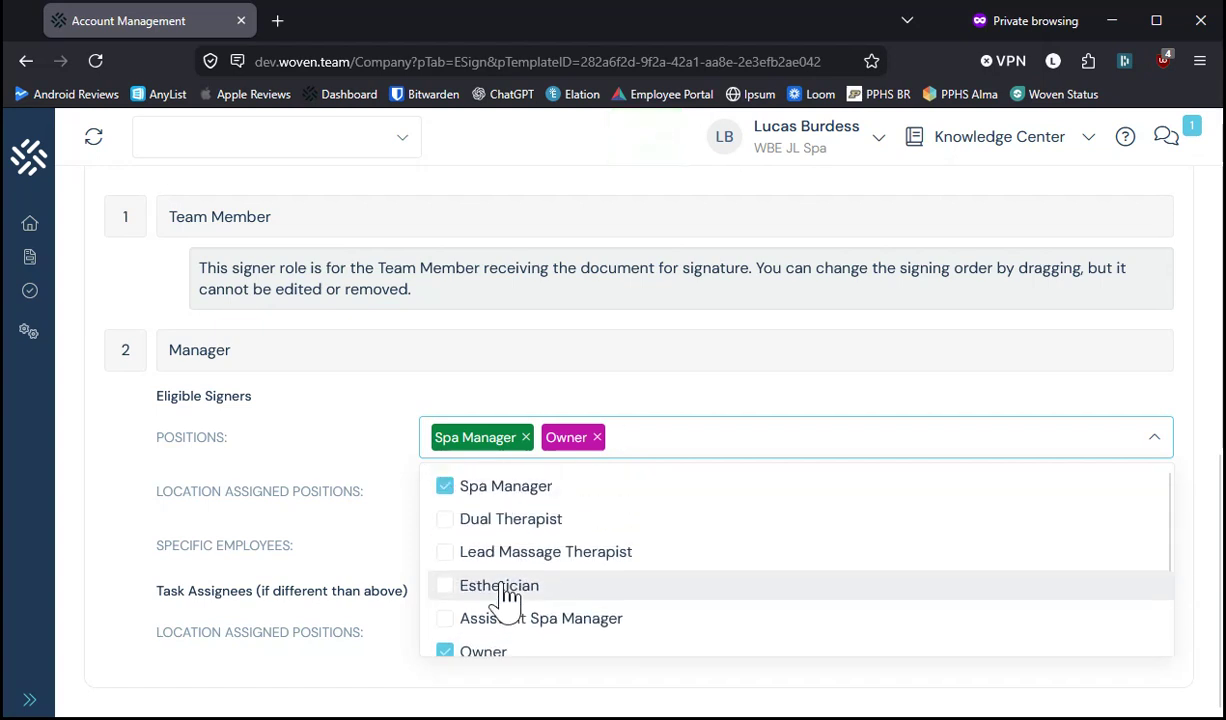
pyautogui.click(497, 618)
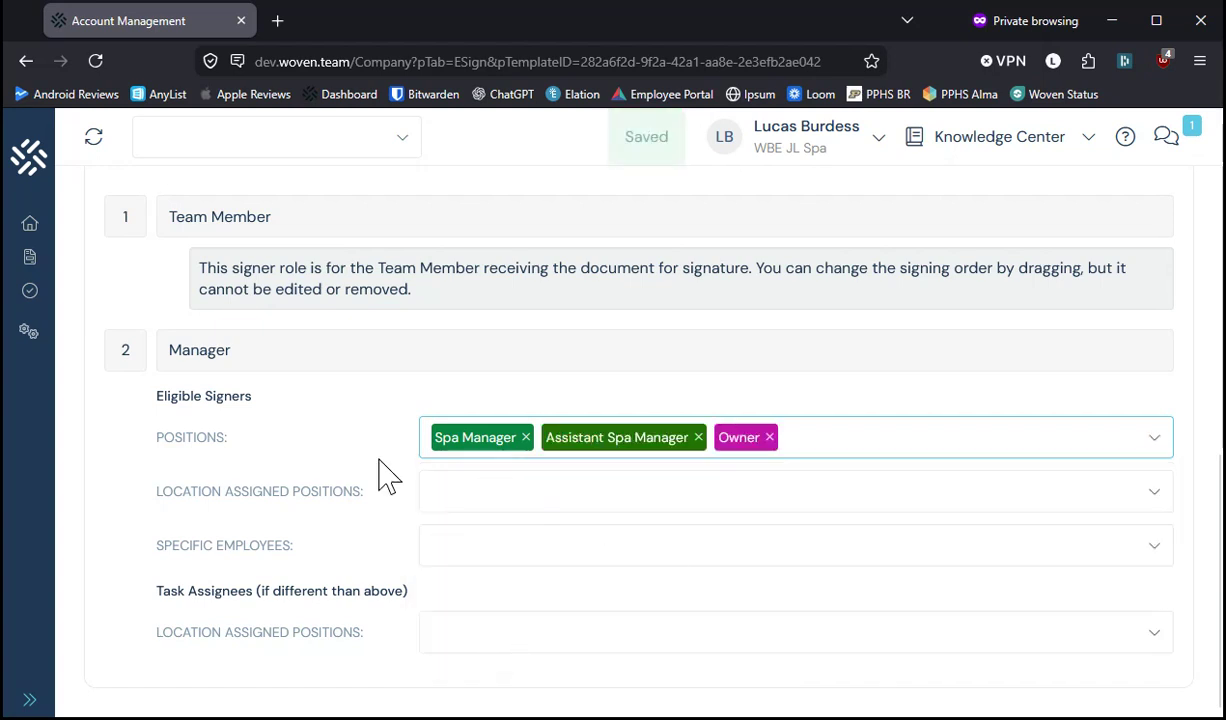
# Step: Check the location assigned position options without choosing any, and add the owner by name as a specific employee eligible to sign as Manager
pyautogui.click(481, 495)
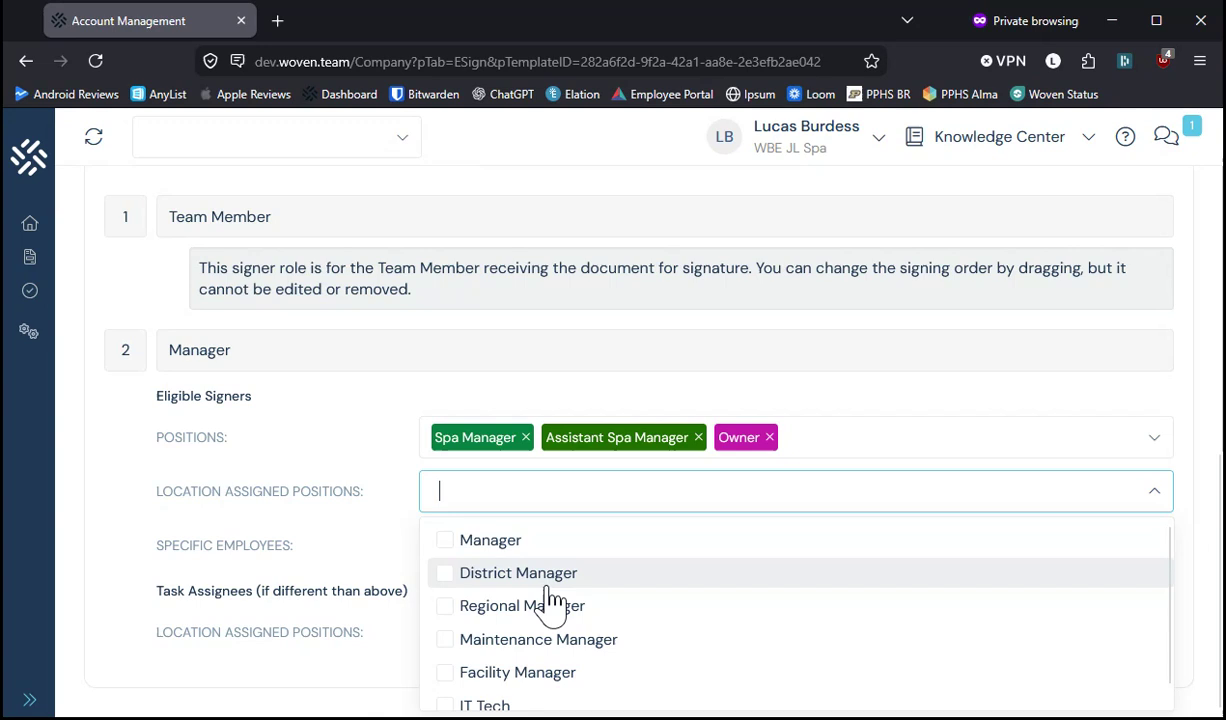
pyautogui.click(398, 410)
pyautogui.click(497, 540)
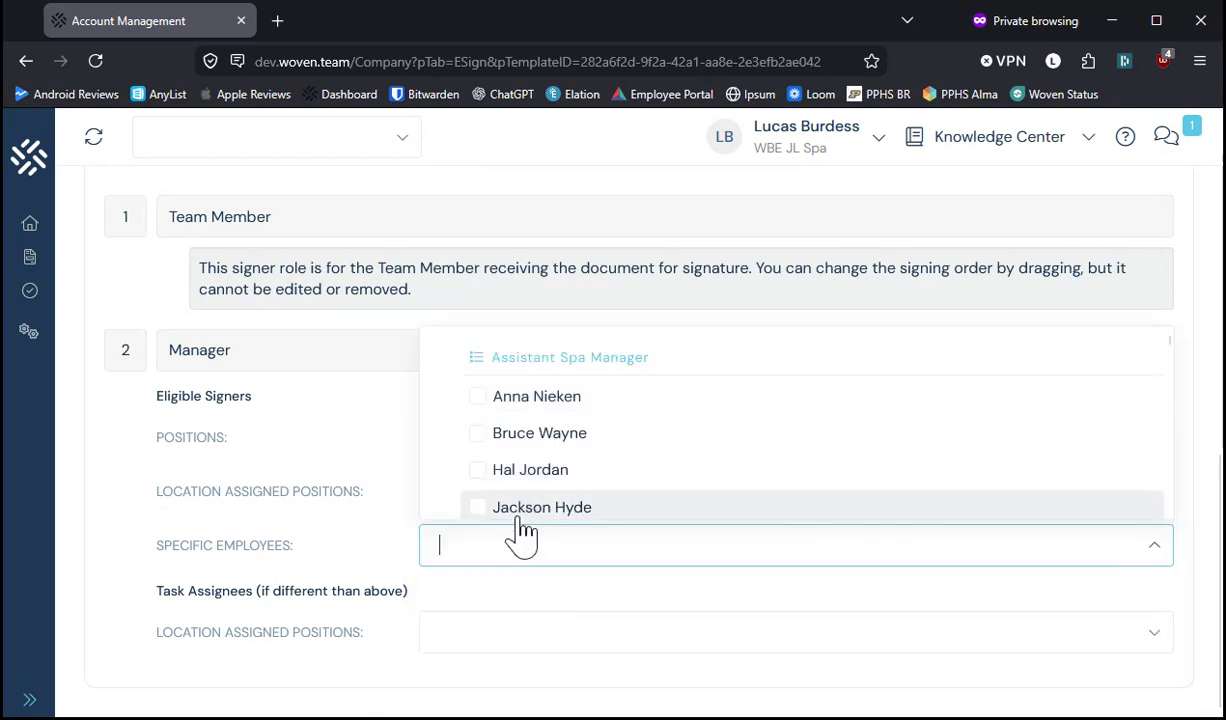
pyautogui.write('mat')
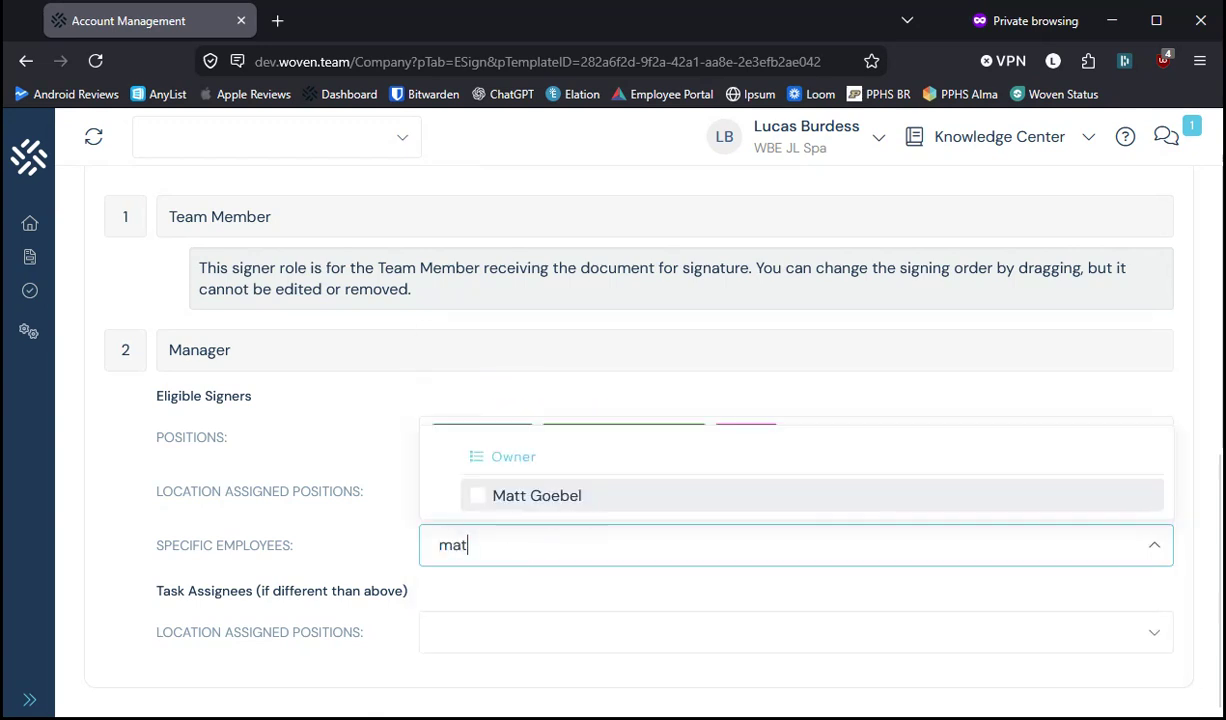
pyautogui.write('t')
pyautogui.click(480, 496)
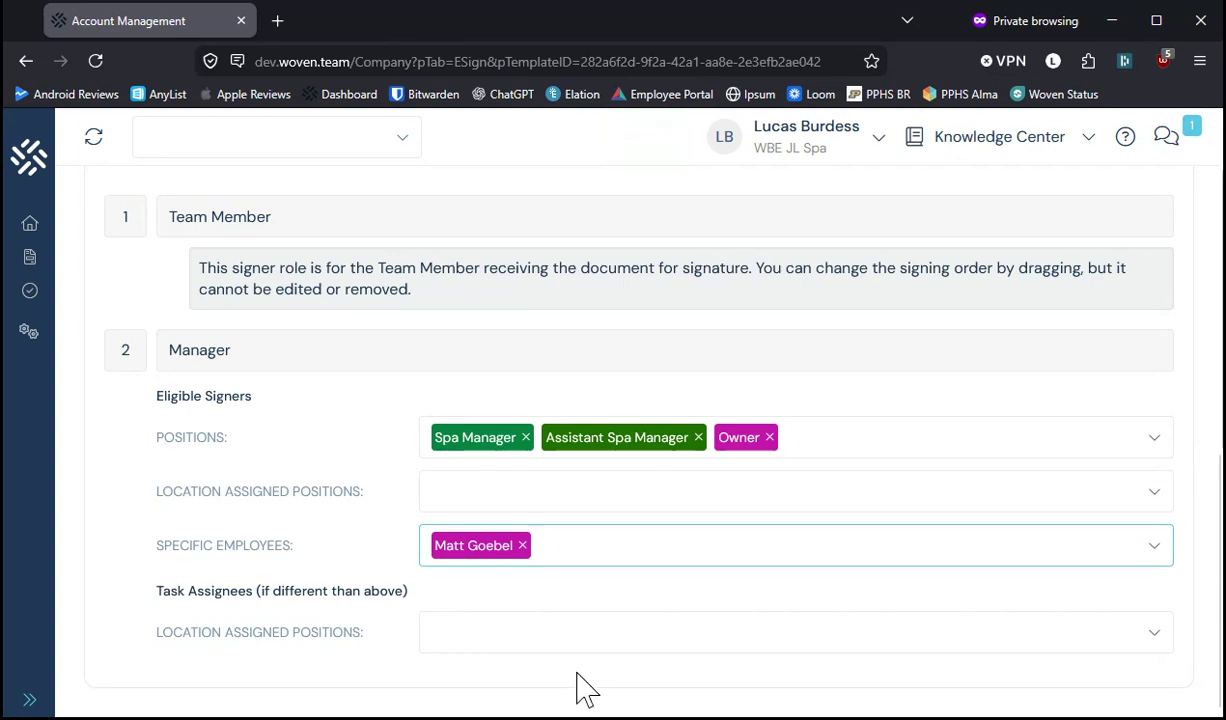
# Step: Make all locations and all positions eligible to eSign the Direct Deposit Form template
pyautogui.scroll(4, 585, 688)
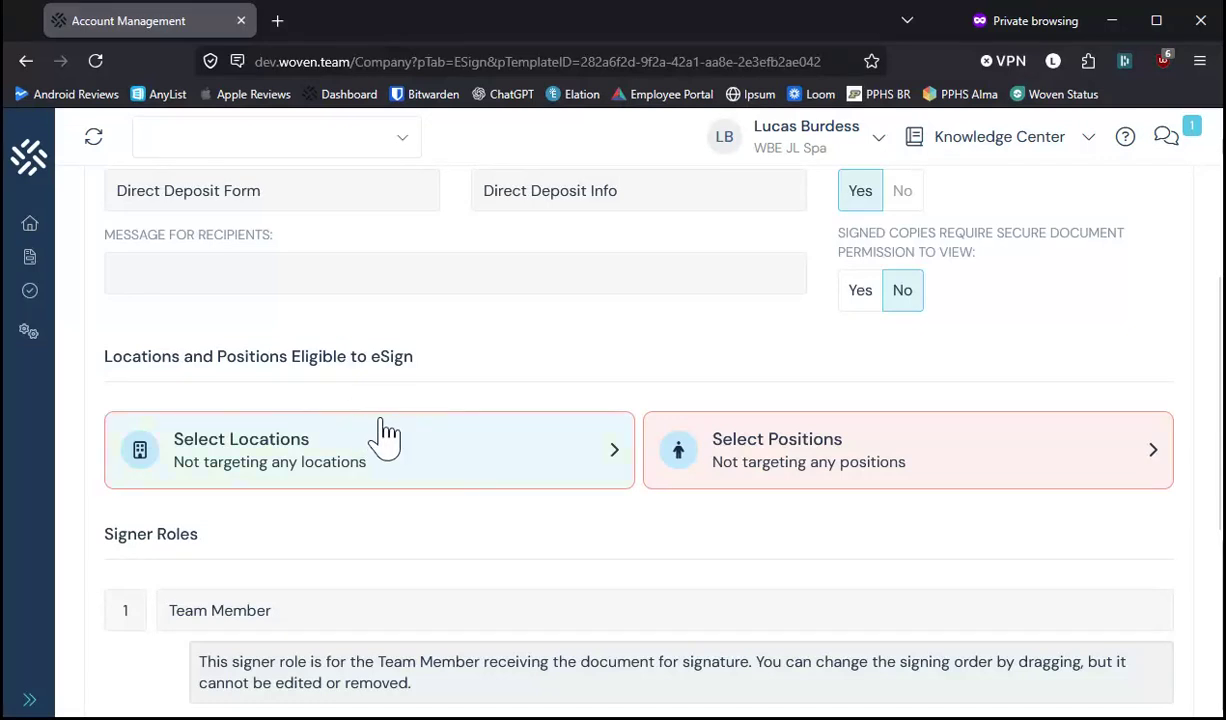
pyautogui.click(443, 483)
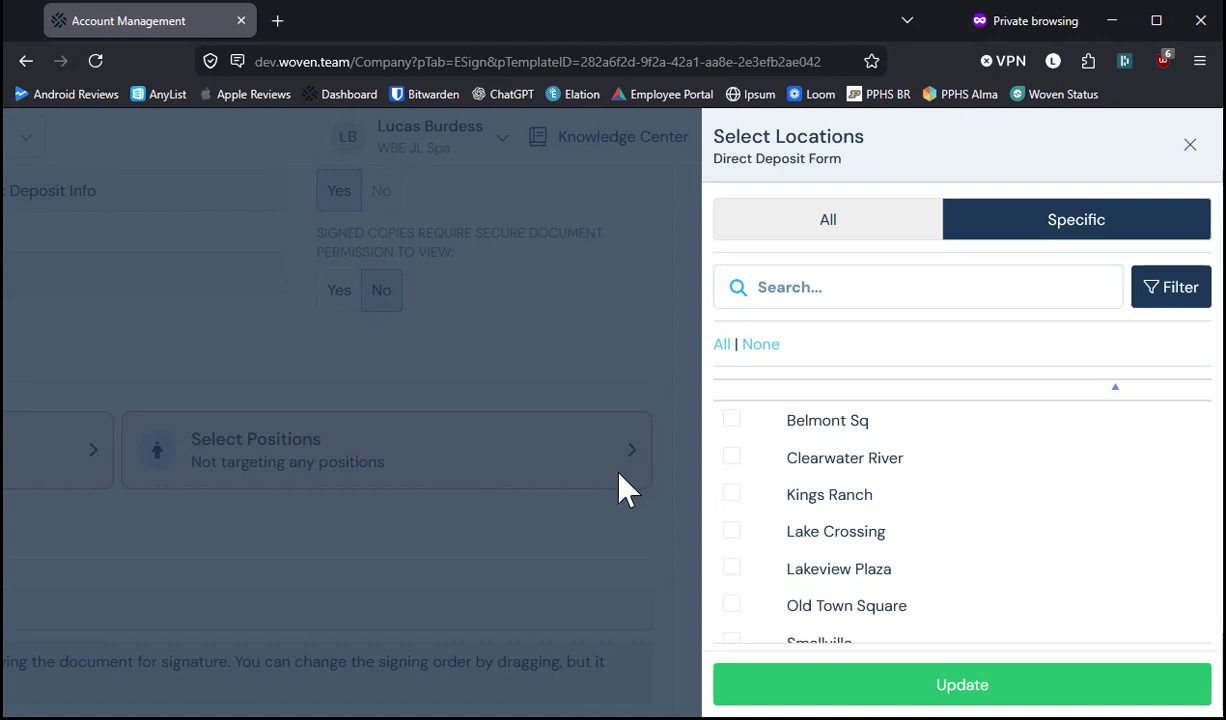
pyautogui.click(826, 238)
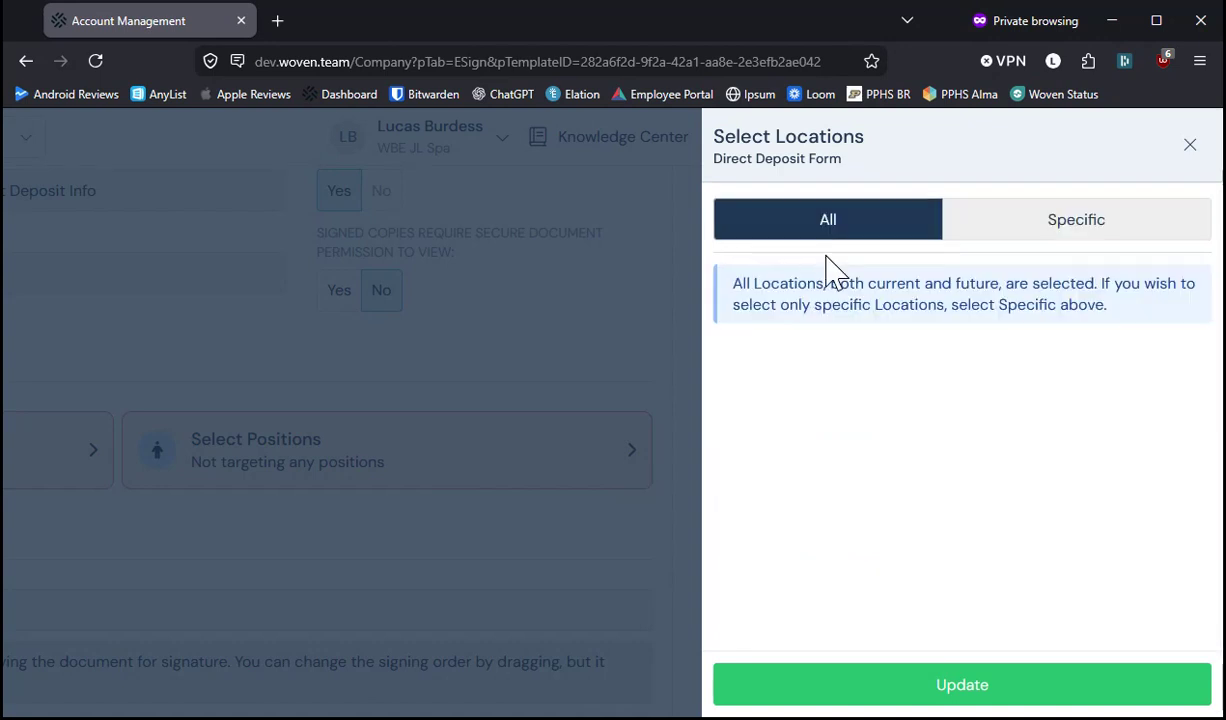
pyautogui.click(900, 684)
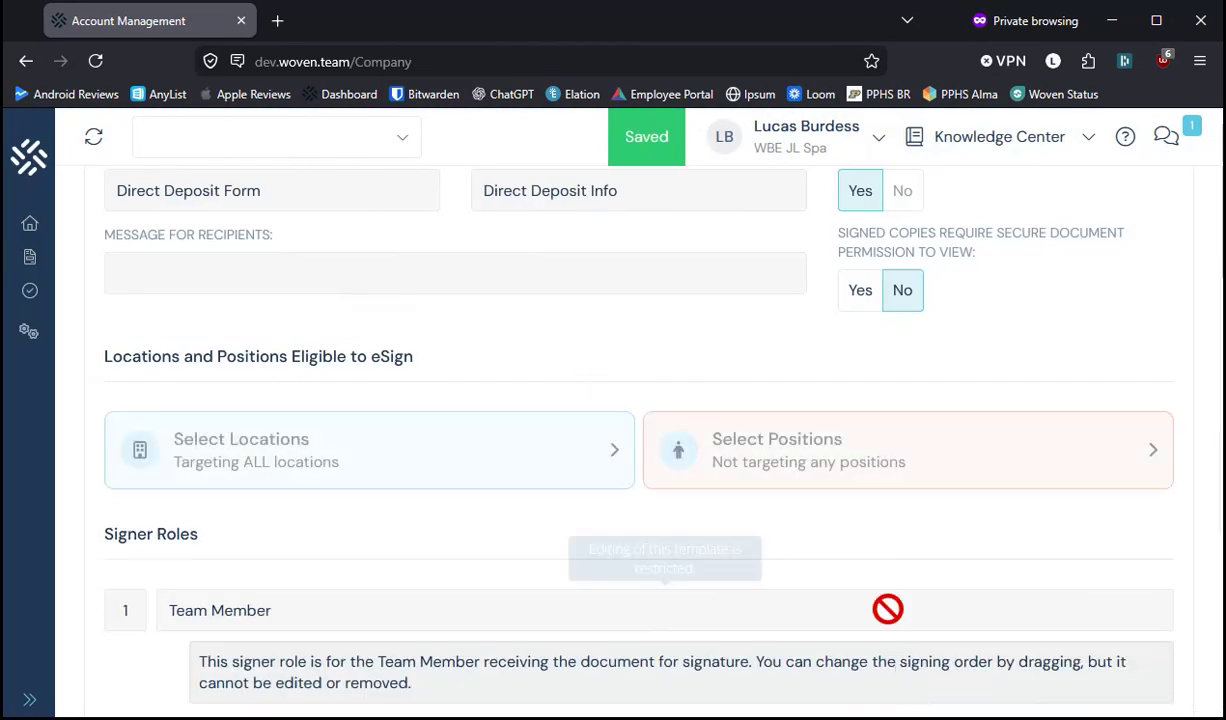
pyautogui.click(874, 470)
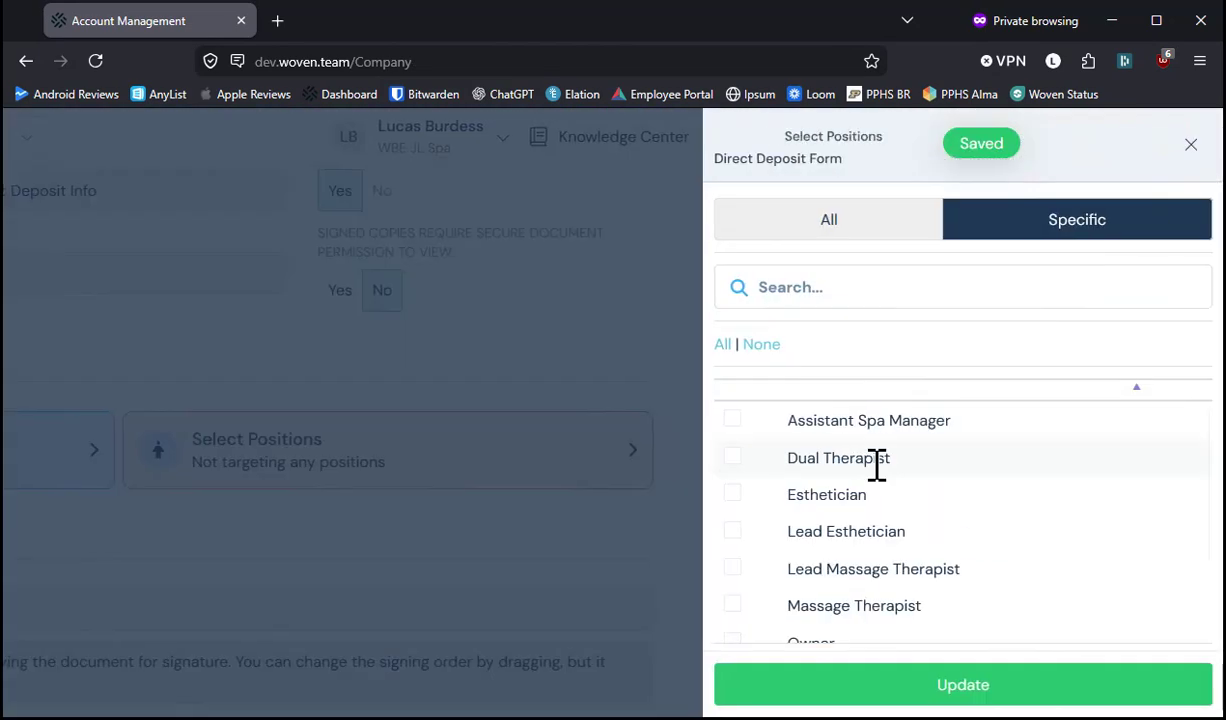
pyautogui.click(884, 233)
pyautogui.click(895, 686)
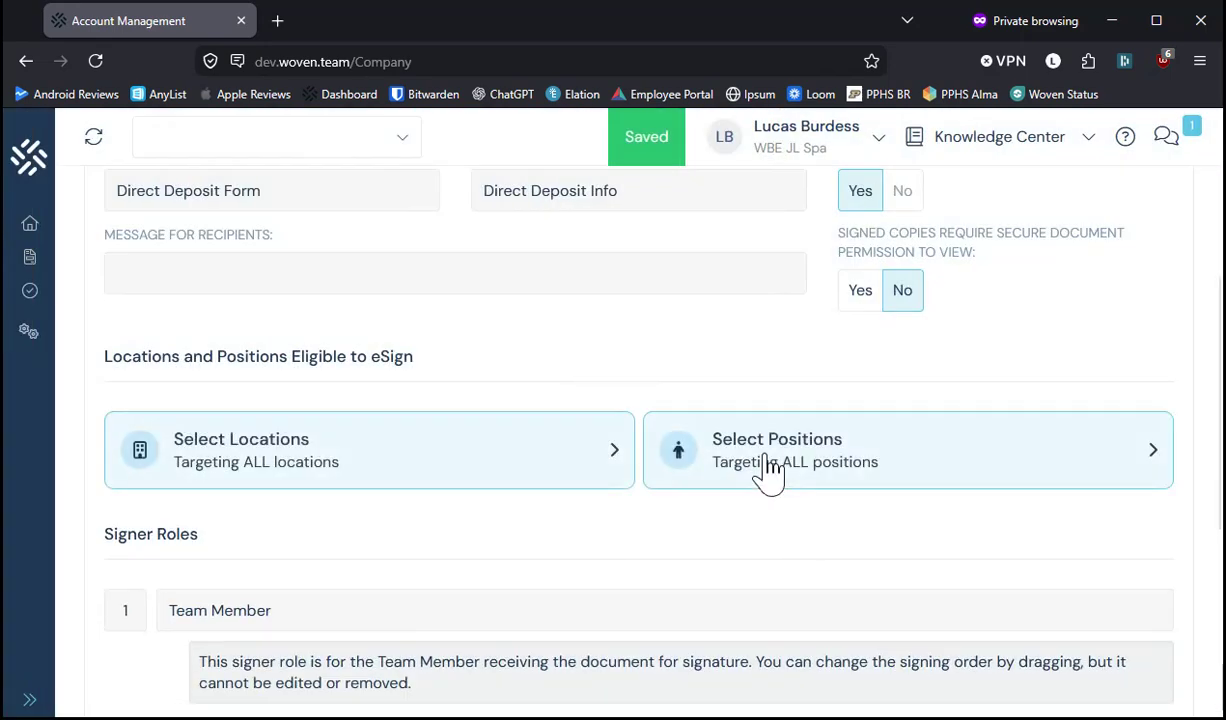
# Step: Review the template's settings and signer roles, and start Step 2 to configure the fields on the template
pyautogui.scroll(4, 705, 555)
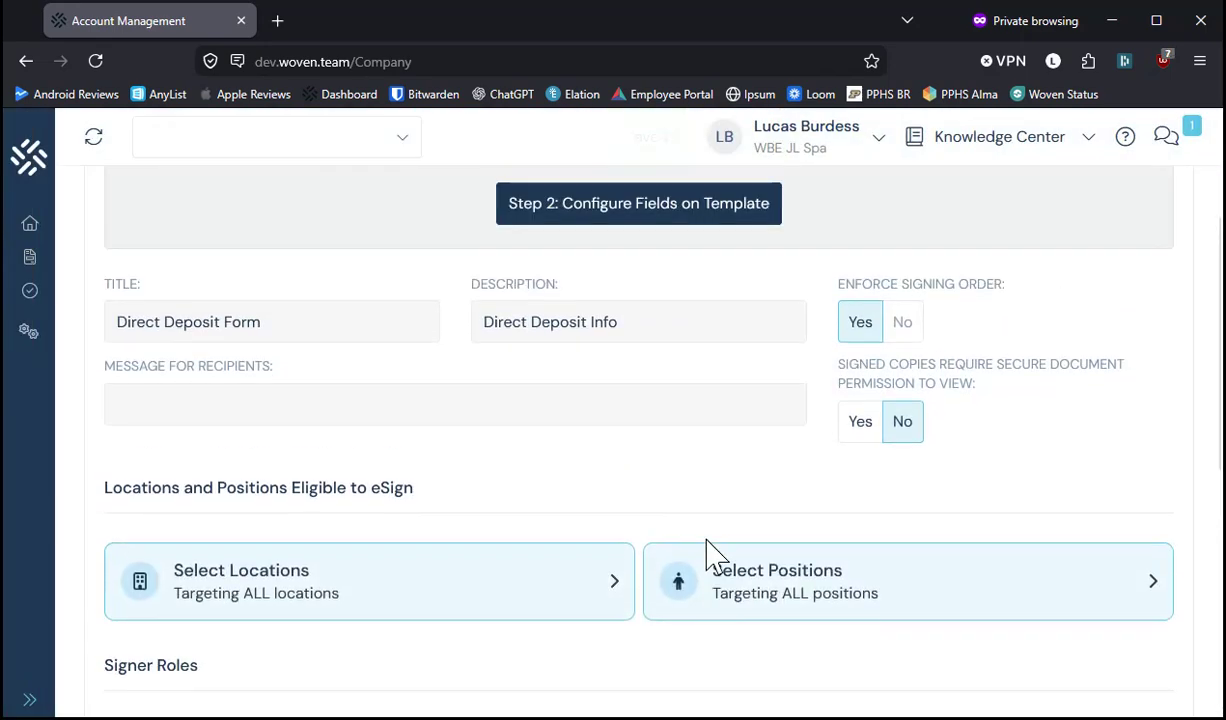
pyautogui.scroll(-6, 706, 536)
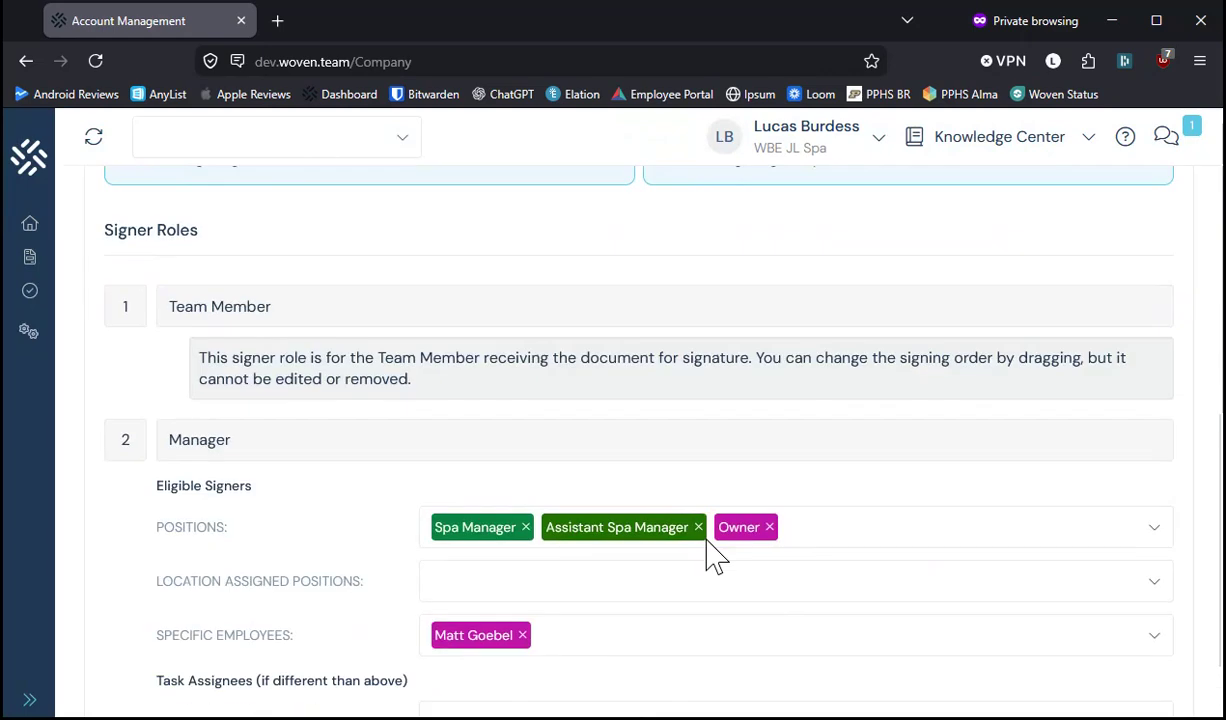
pyautogui.scroll(6, 717, 556)
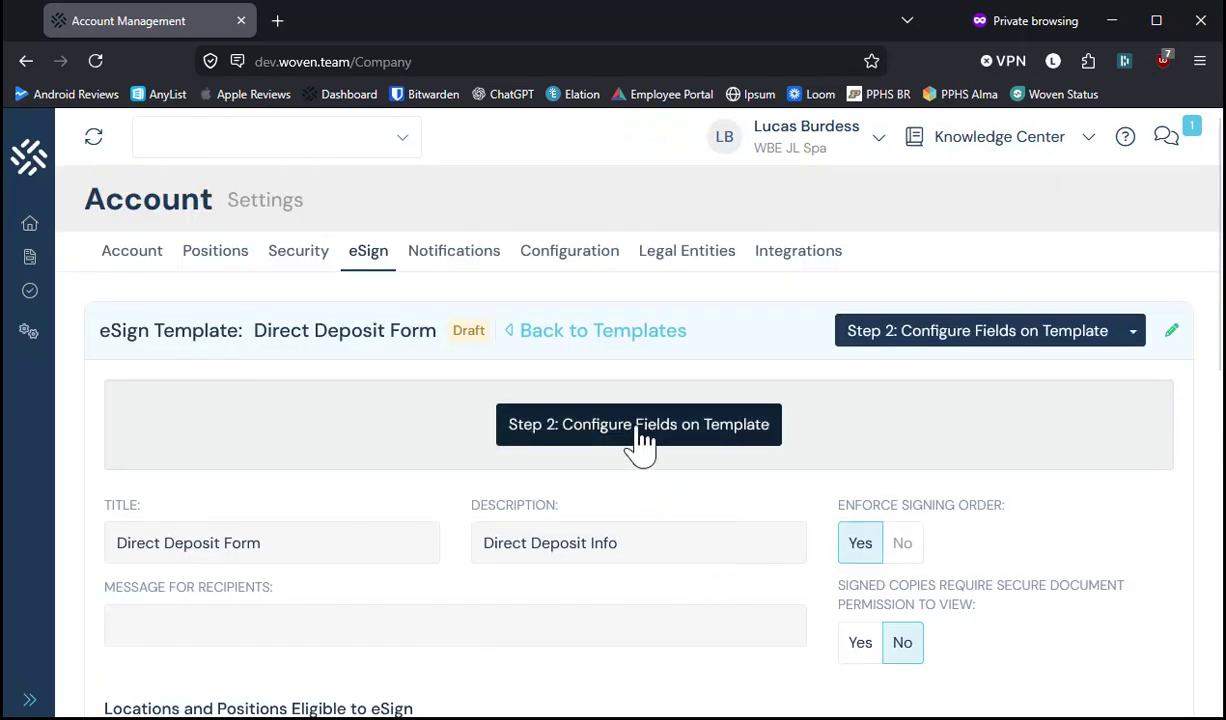
pyautogui.click(577, 440)
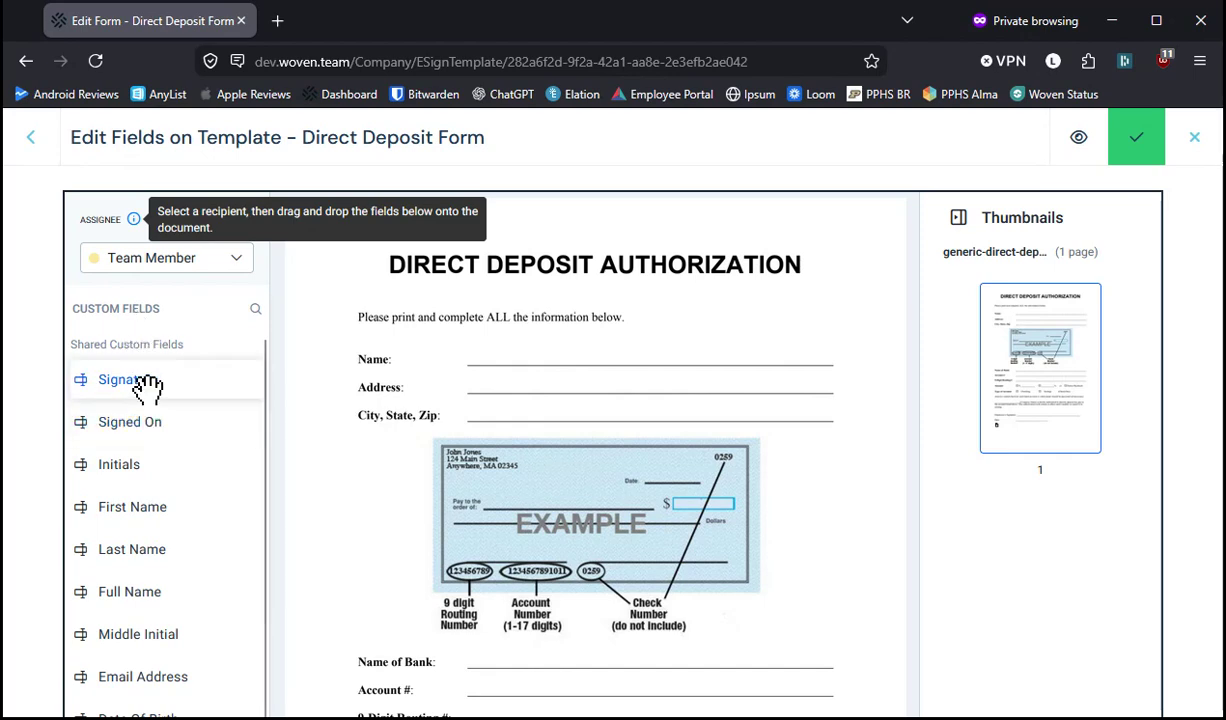
# Step: Look through the available custom fields and the assignee choices for the direct deposit document
pyautogui.scroll(-3, 150, 375)
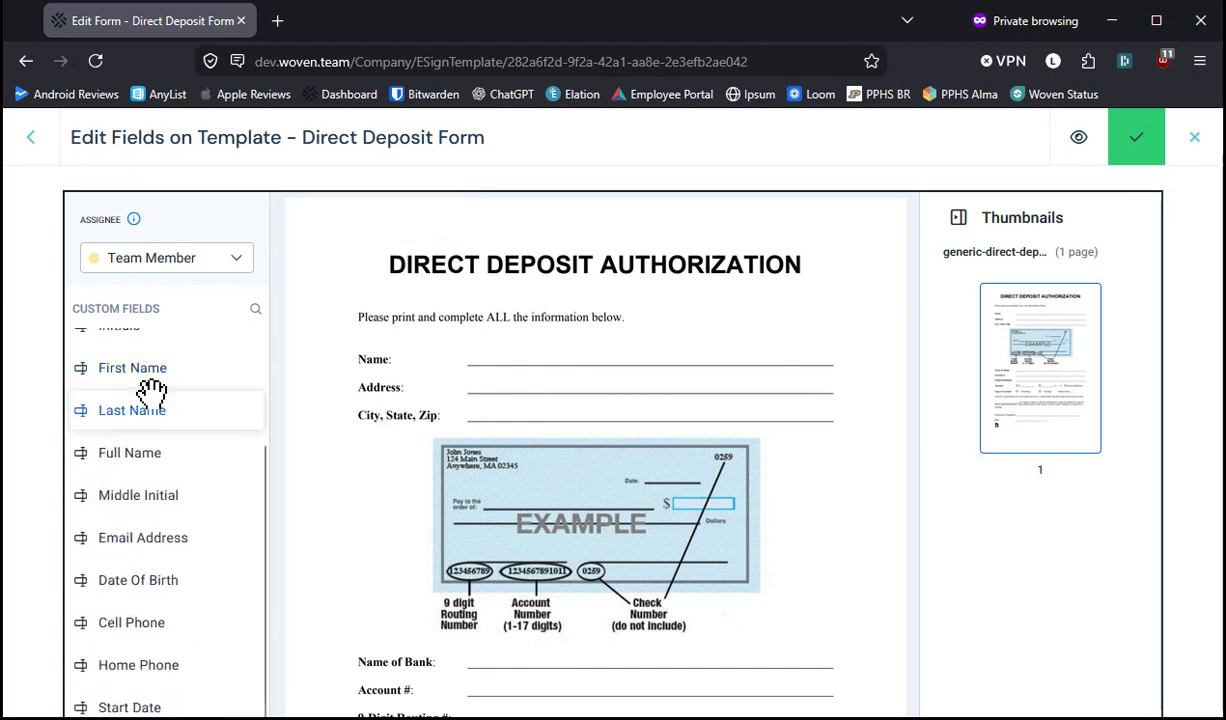
pyautogui.scroll(1, 148, 505)
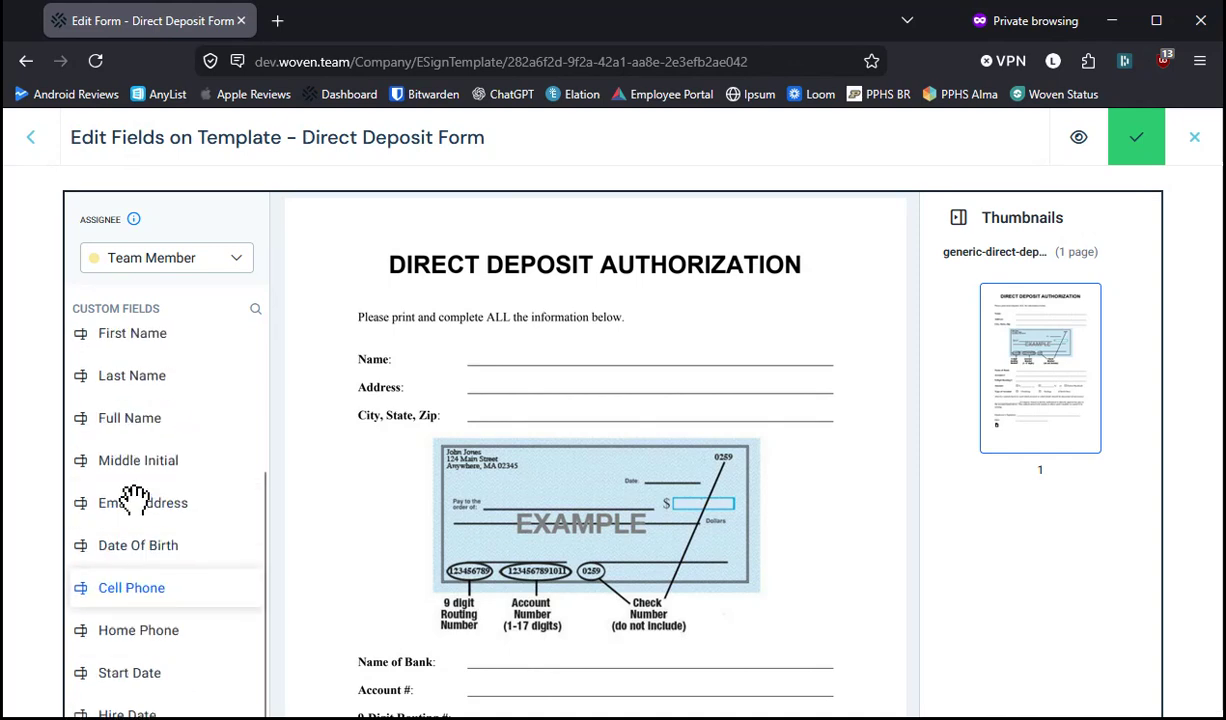
pyautogui.scroll(-1, 142, 498)
pyautogui.scroll(-2, 340, 512)
pyautogui.scroll(-2, 340, 512)
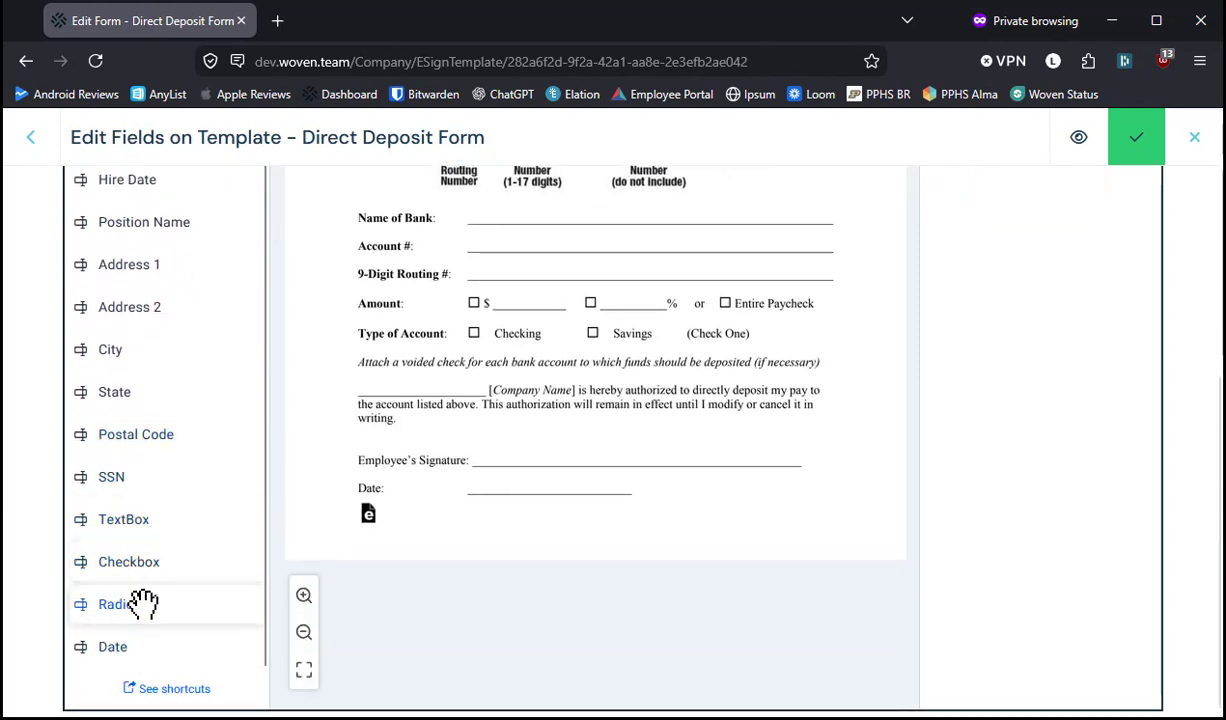
pyautogui.scroll(10, 218, 588)
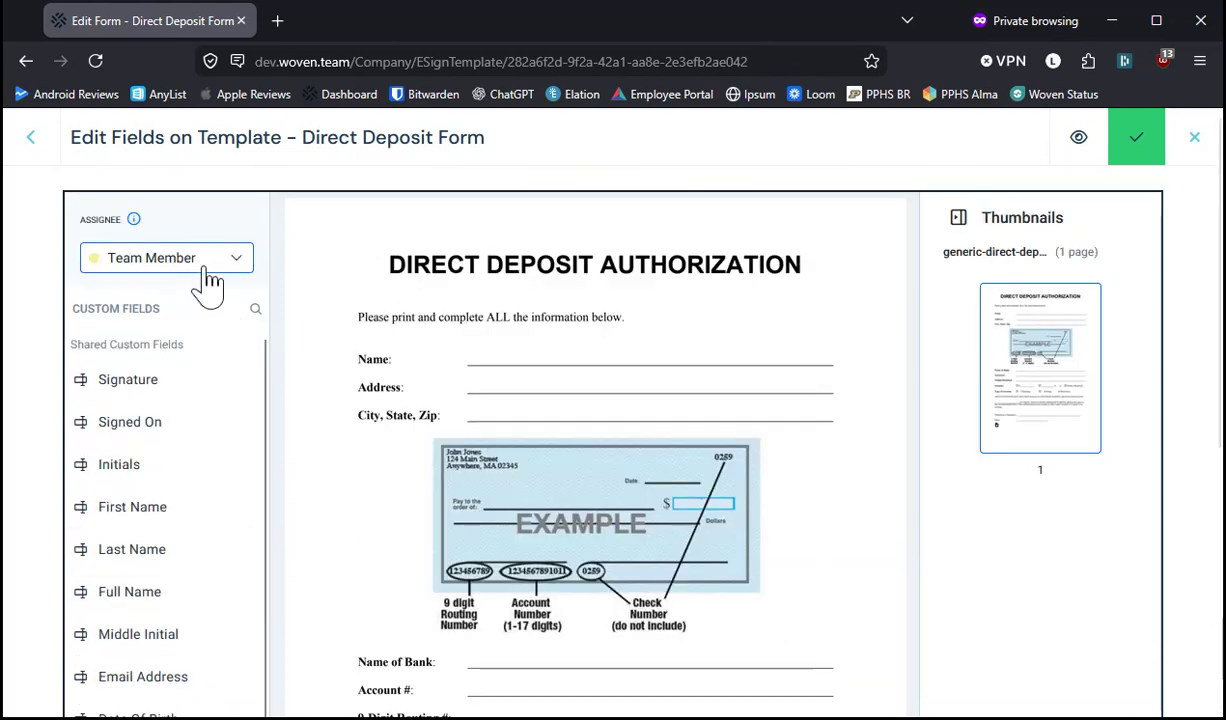
pyautogui.click(204, 262)
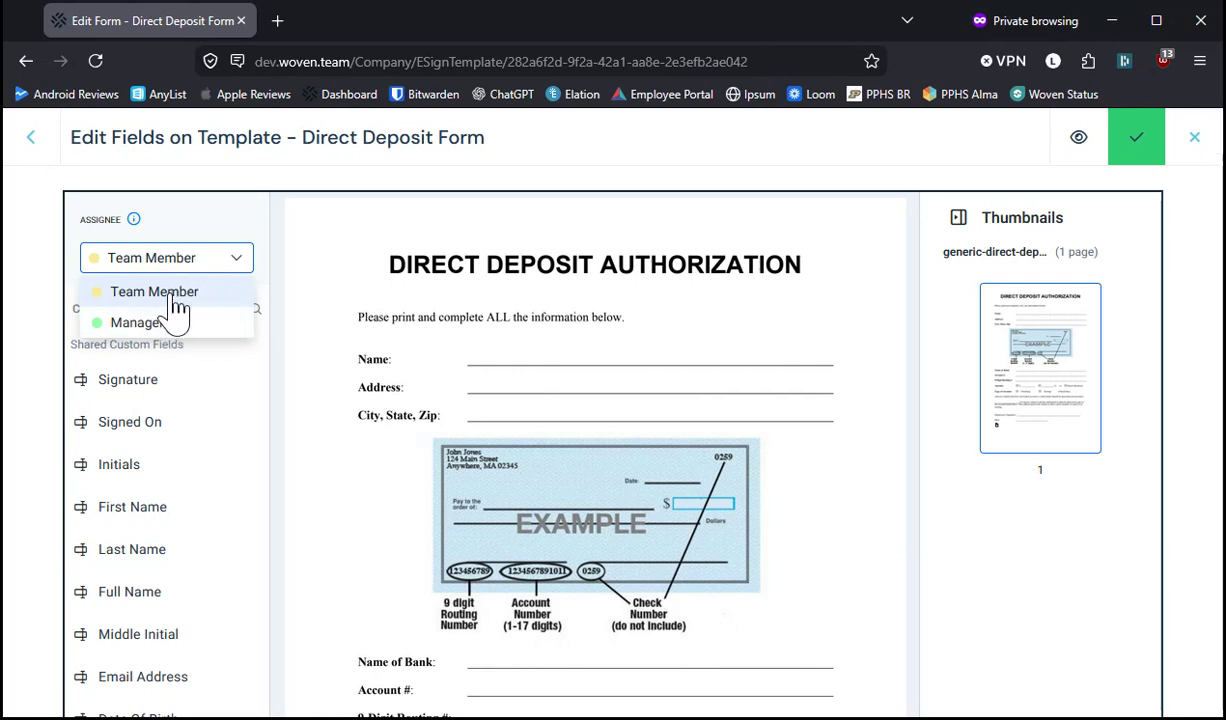
pyautogui.click(328, 334)
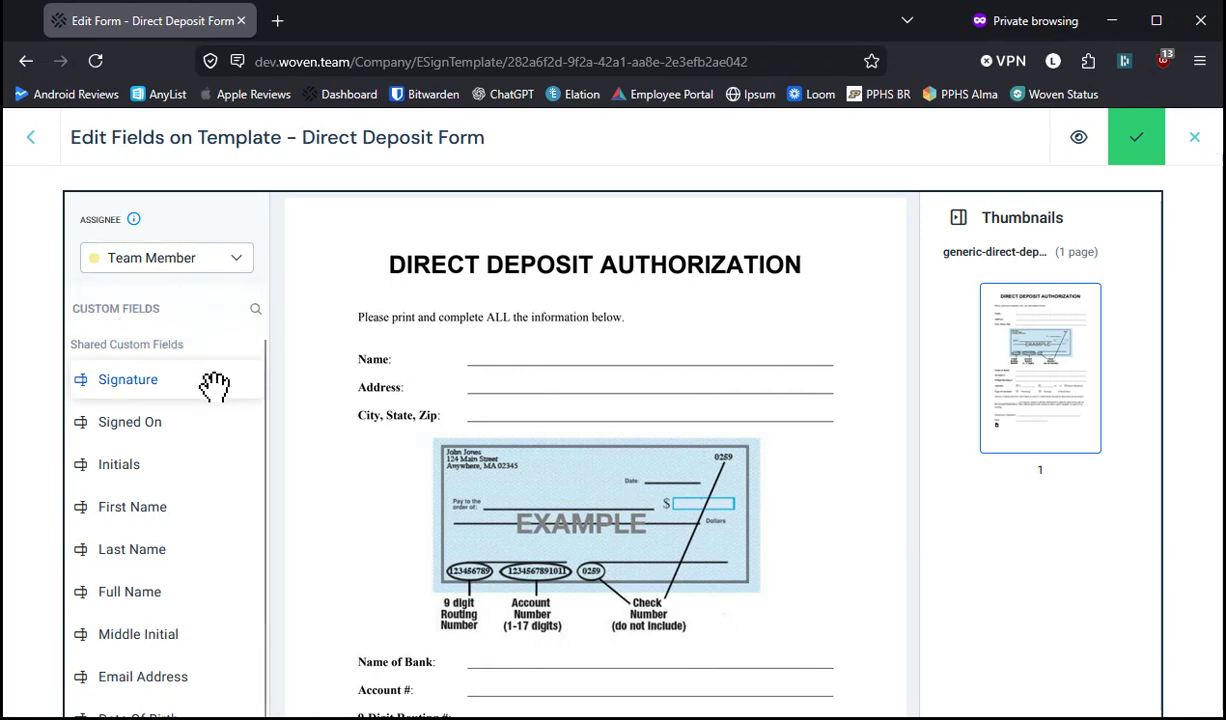
# Step: Place a Full Name field for the Team Member on the Name line, widen it across most of the line and make it required
pyautogui.scroll(-3, 214, 385)
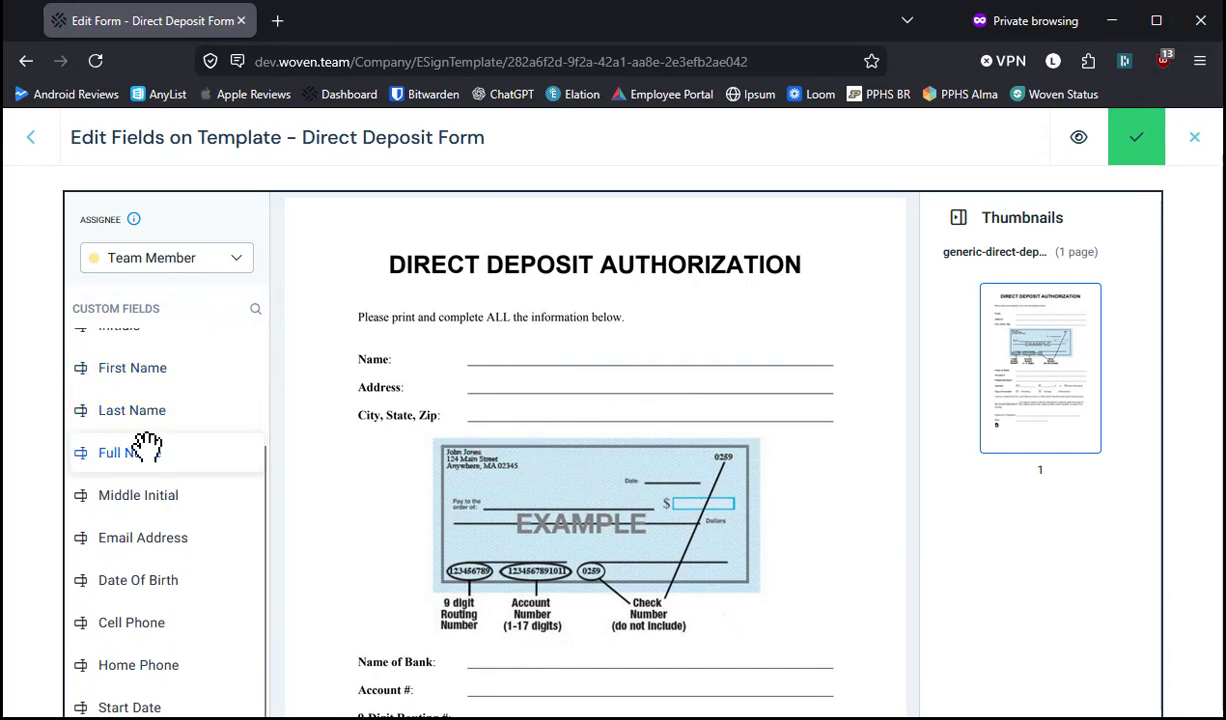
pyautogui.moveTo(138, 452); pyautogui.dragTo(499, 358)
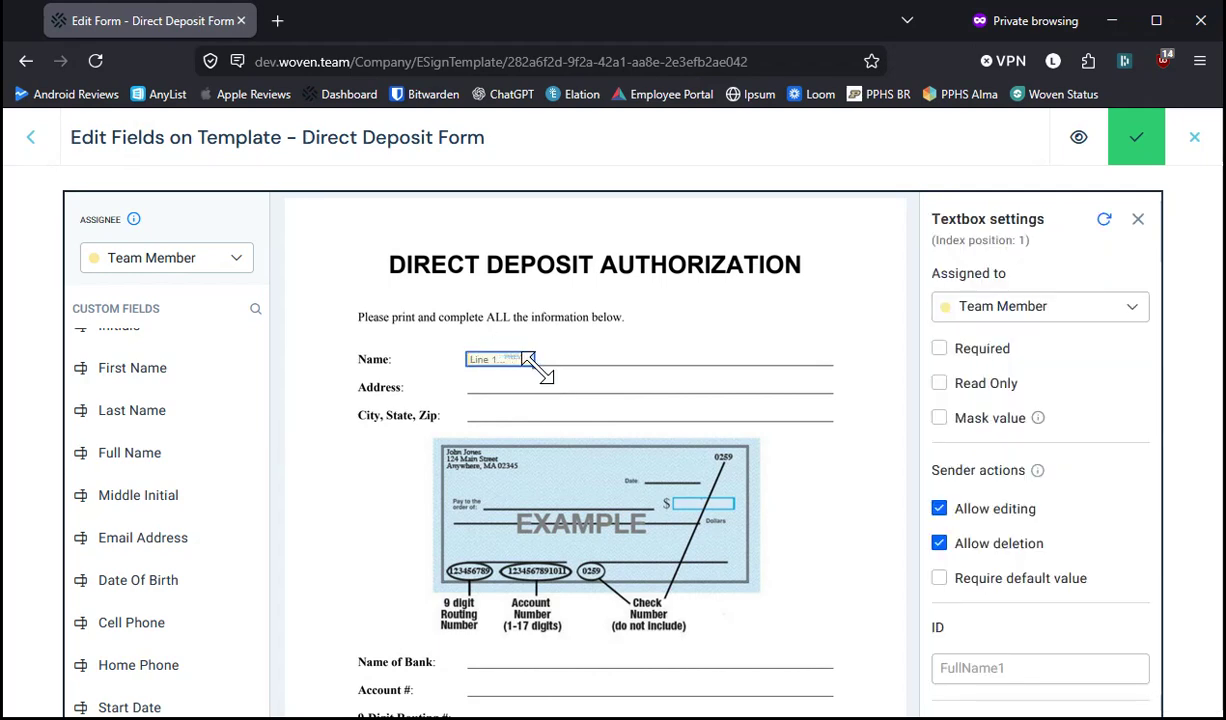
pyautogui.moveTo(539, 366); pyautogui.dragTo(797, 369)
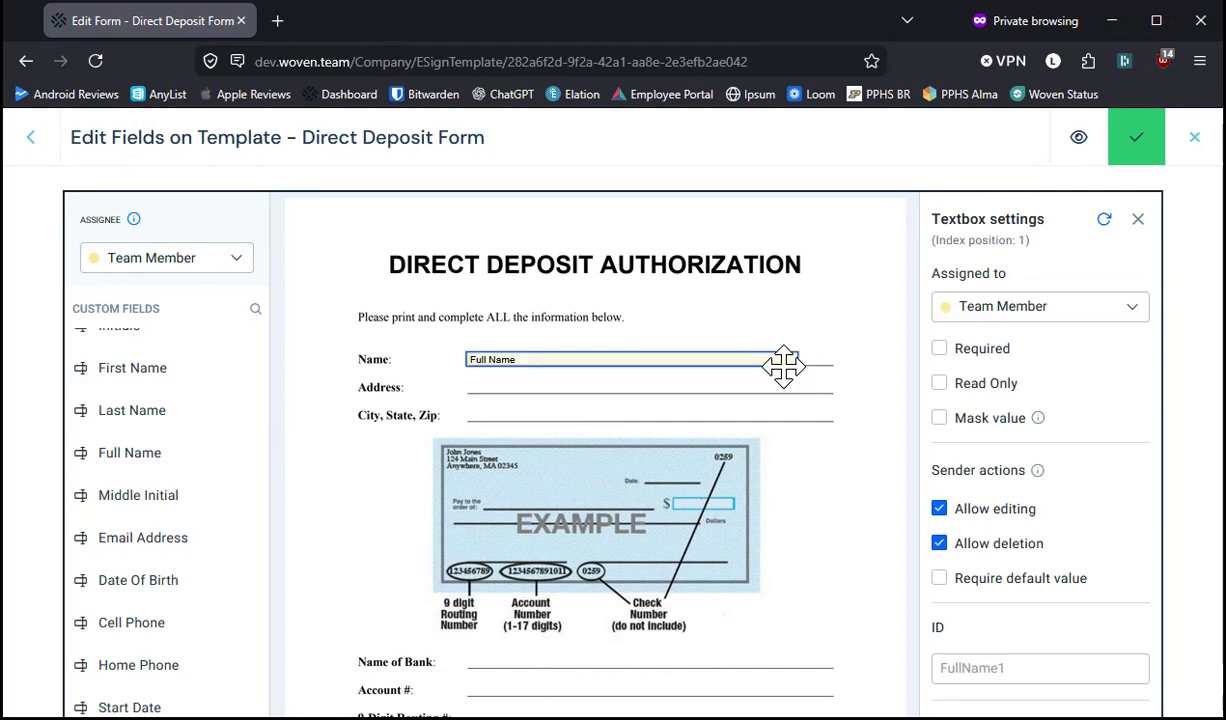
pyautogui.click(1024, 310)
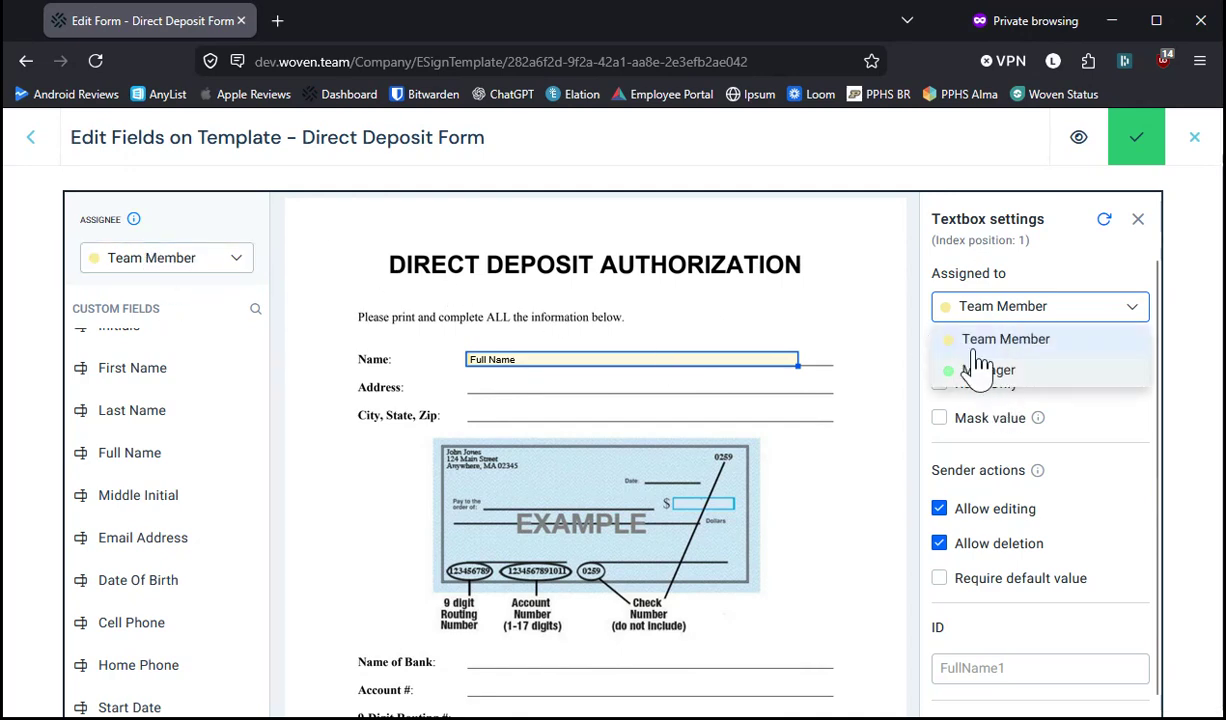
pyautogui.click(1040, 295)
pyautogui.click(941, 346)
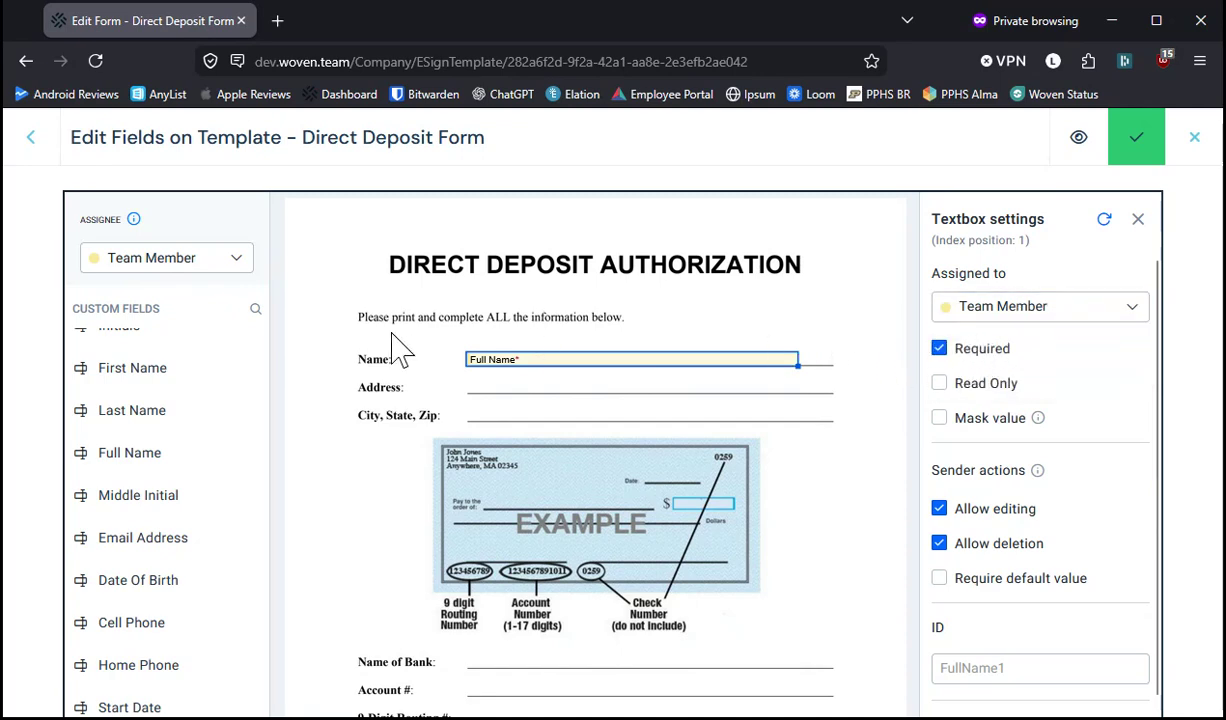
# Step: Place an Address 1 field on the Address line, widen it to match the Full Name field and make it required
pyautogui.scroll(-2, 172, 450)
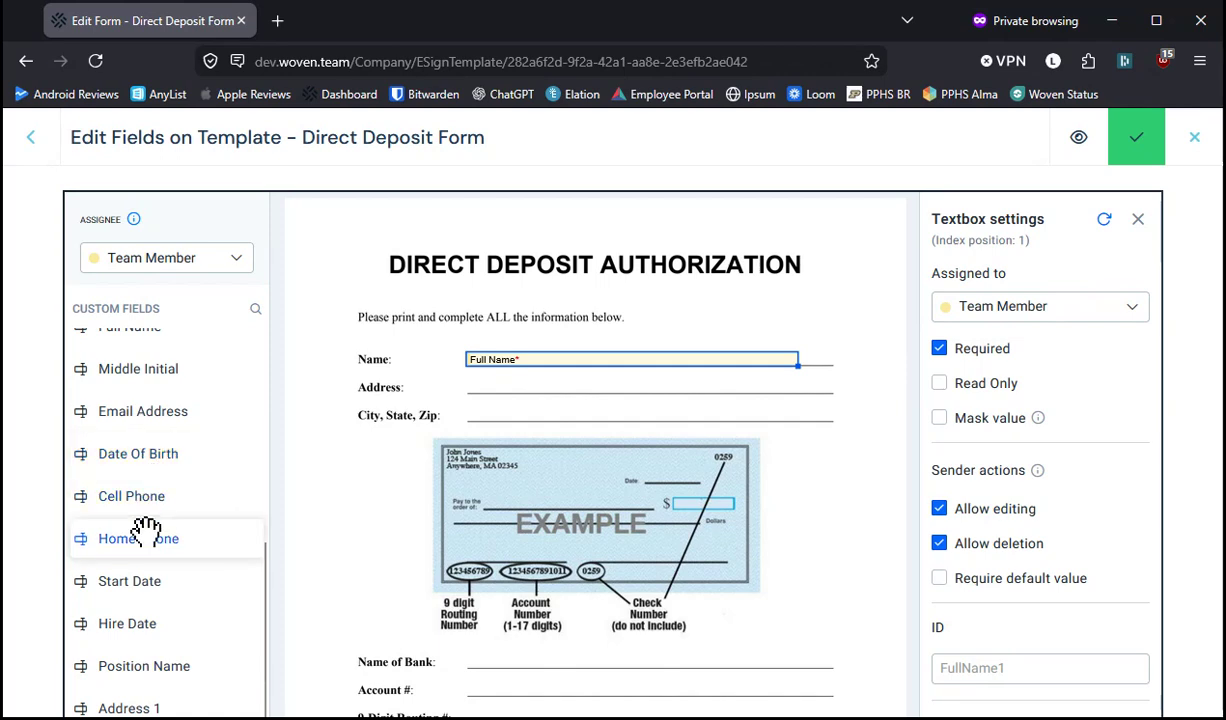
pyautogui.scroll(-2, 145, 530)
pyautogui.moveTo(142, 578); pyautogui.dragTo(496, 257)
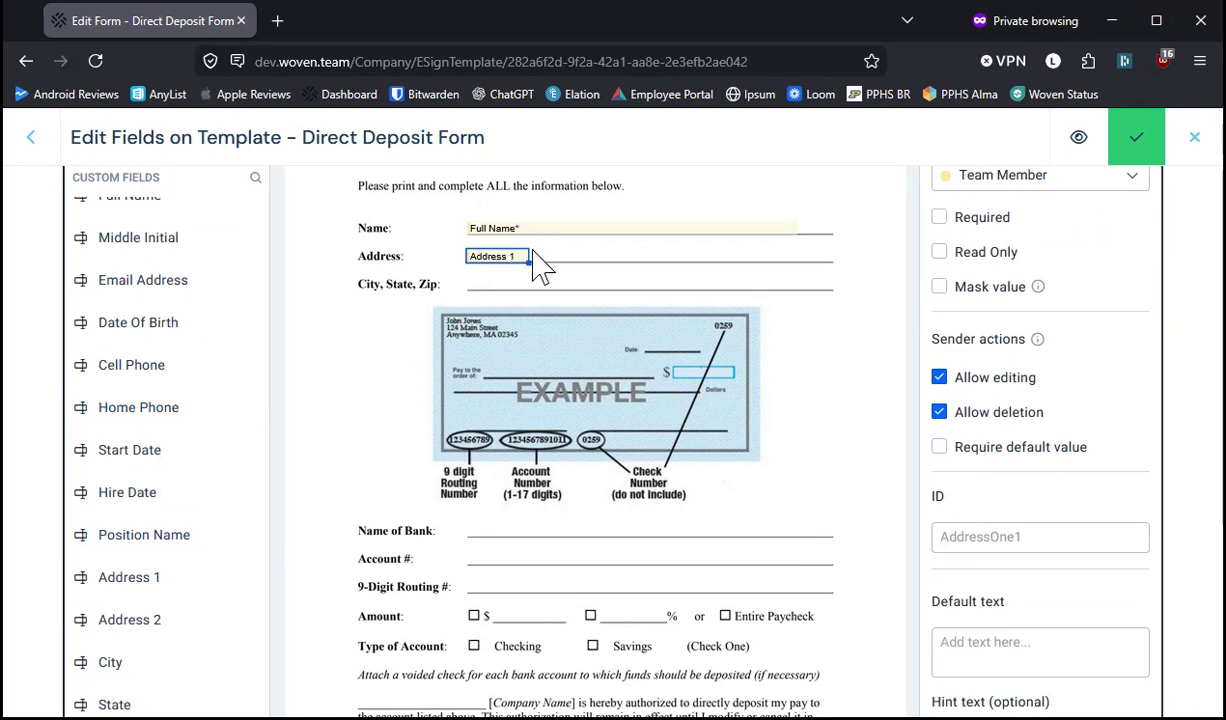
pyautogui.moveTo(527, 257); pyautogui.dragTo(786, 255)
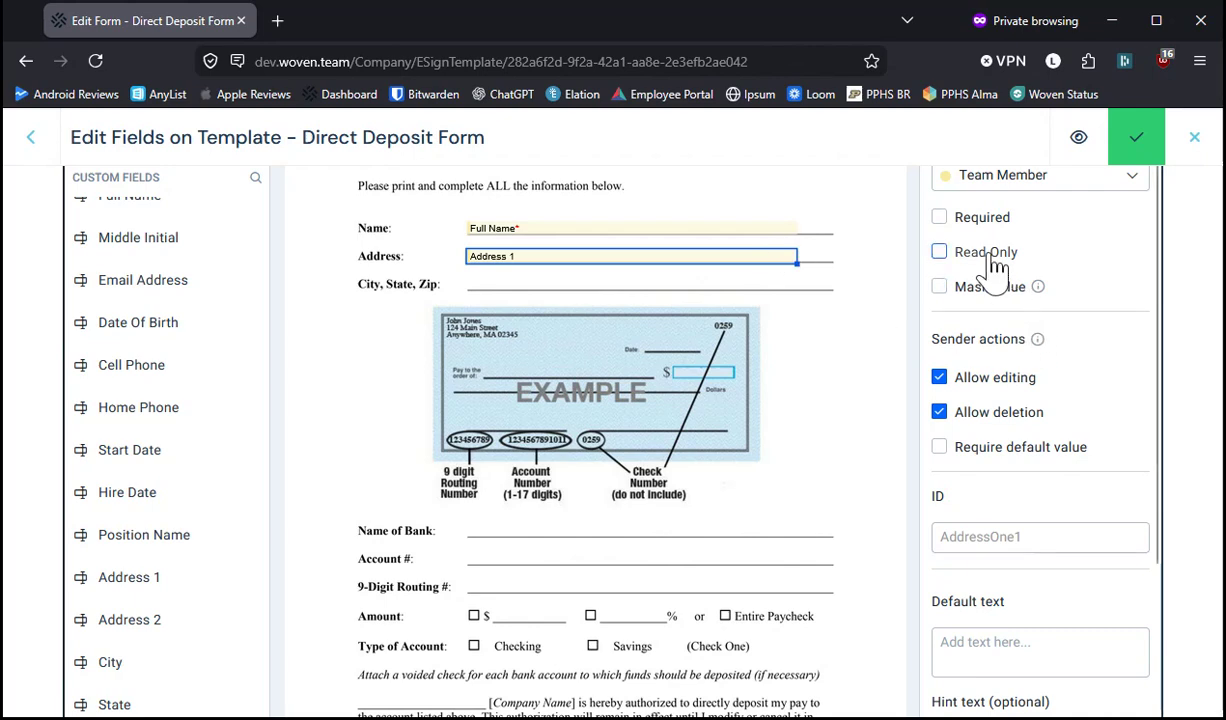
pyautogui.click(945, 220)
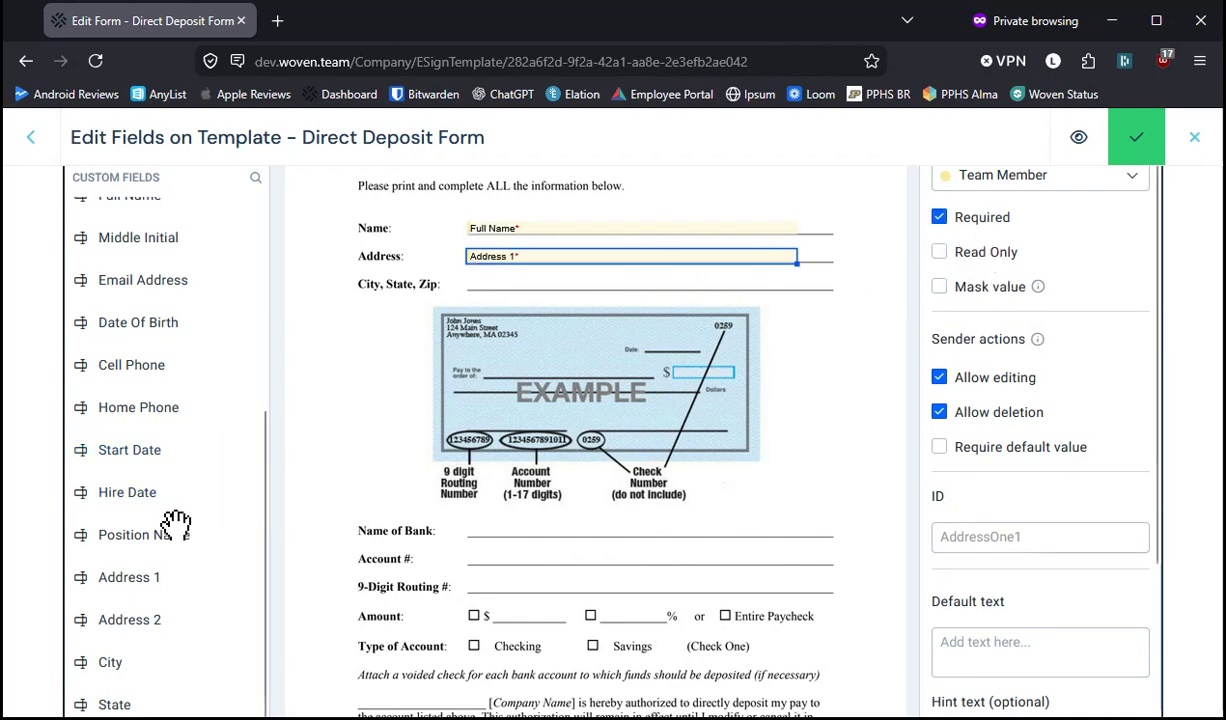
# Step: Place City, State and Postal Code fields for the Team Member side by side on the City, State, Zip line
pyautogui.moveTo(118, 655); pyautogui.dragTo(505, 284)
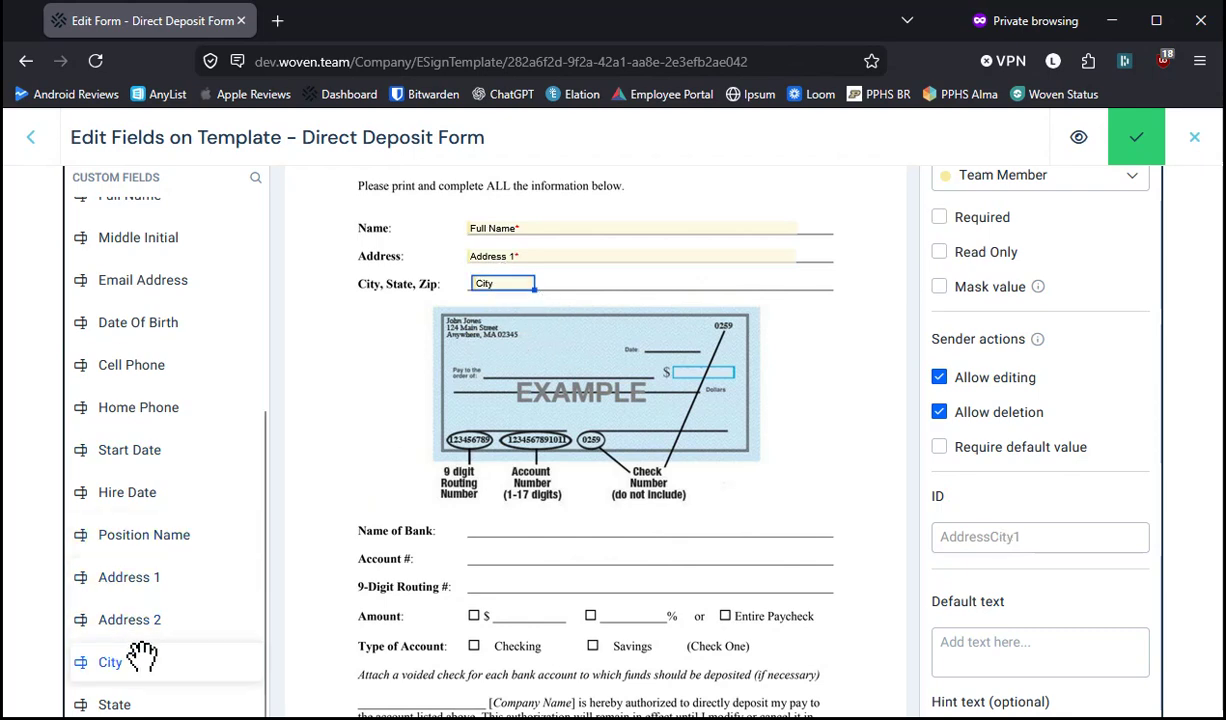
pyautogui.scroll(-2, 110, 640)
pyautogui.click(355, 458)
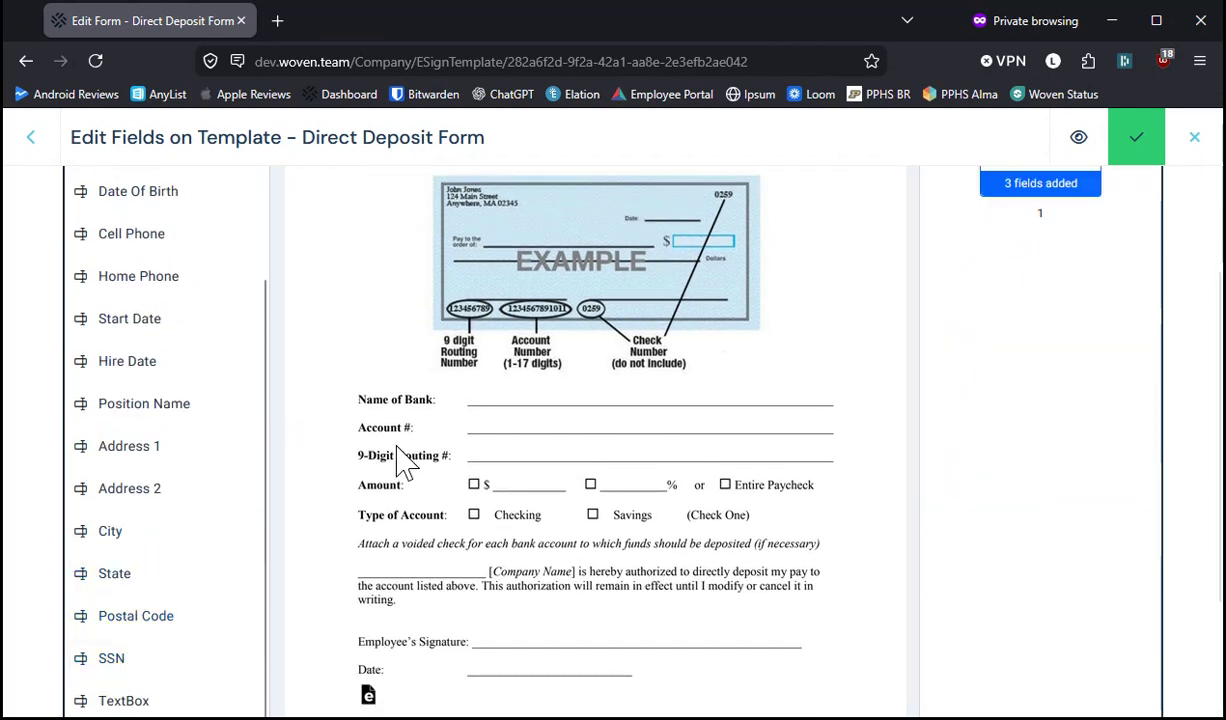
pyautogui.scroll(2, 400, 465)
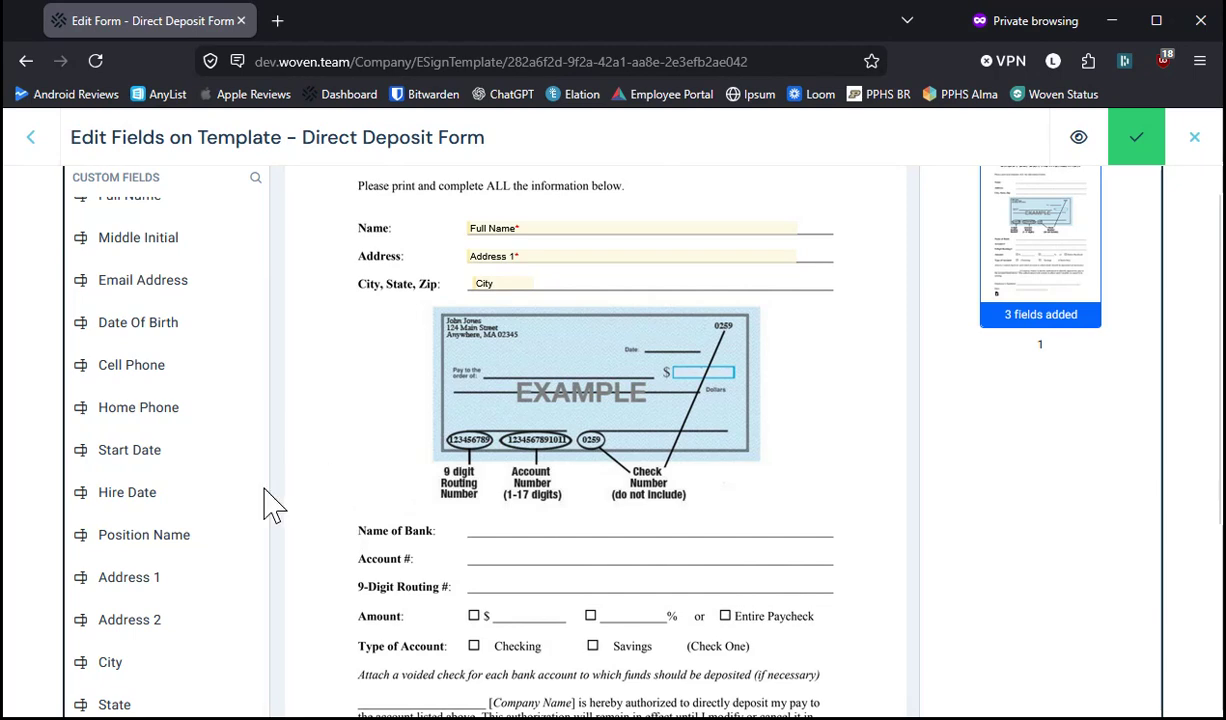
pyautogui.scroll(-2, 186, 547)
pyautogui.moveTo(159, 570); pyautogui.dragTo(374, 290)
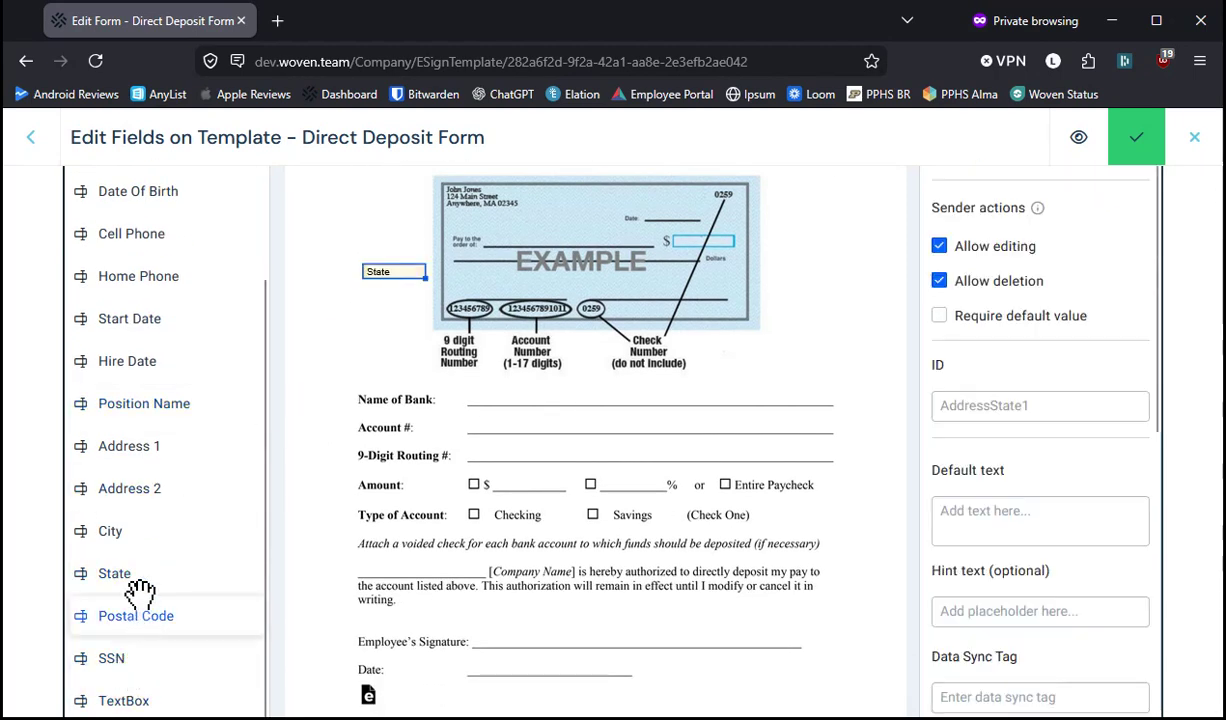
pyautogui.moveTo(140, 612); pyautogui.dragTo(412, 318)
pyautogui.scroll(3, 430, 463)
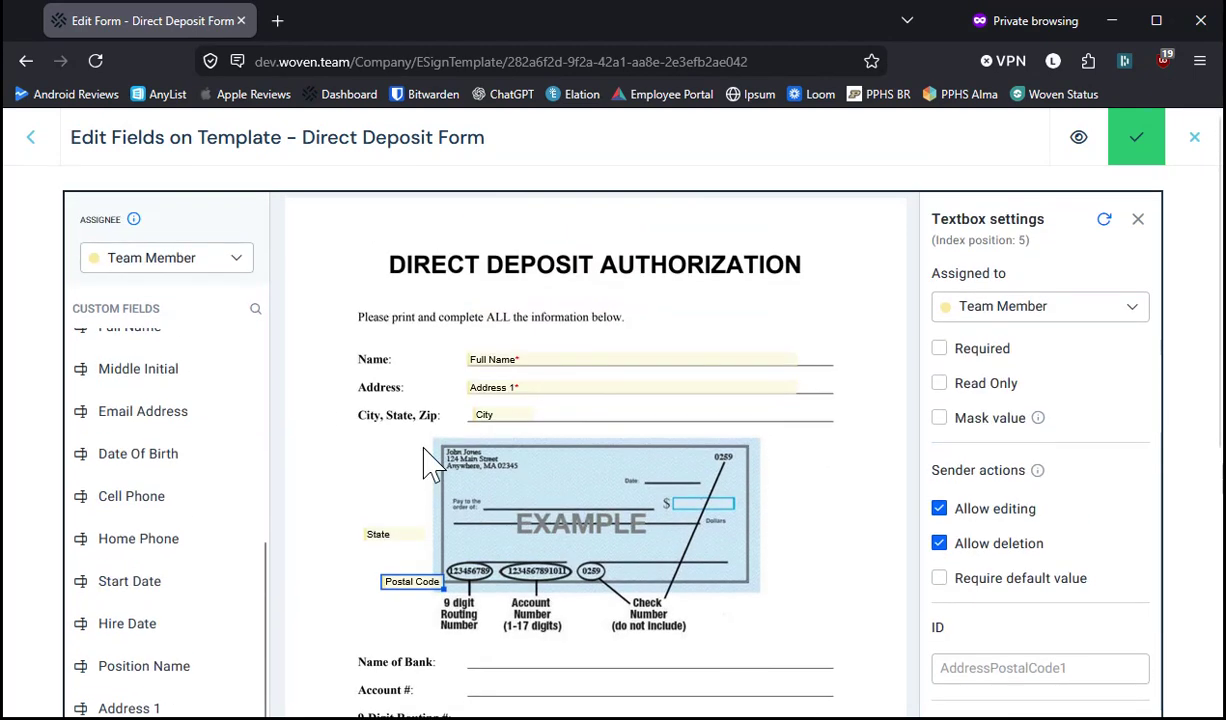
pyautogui.moveTo(384, 533); pyautogui.dragTo(575, 414)
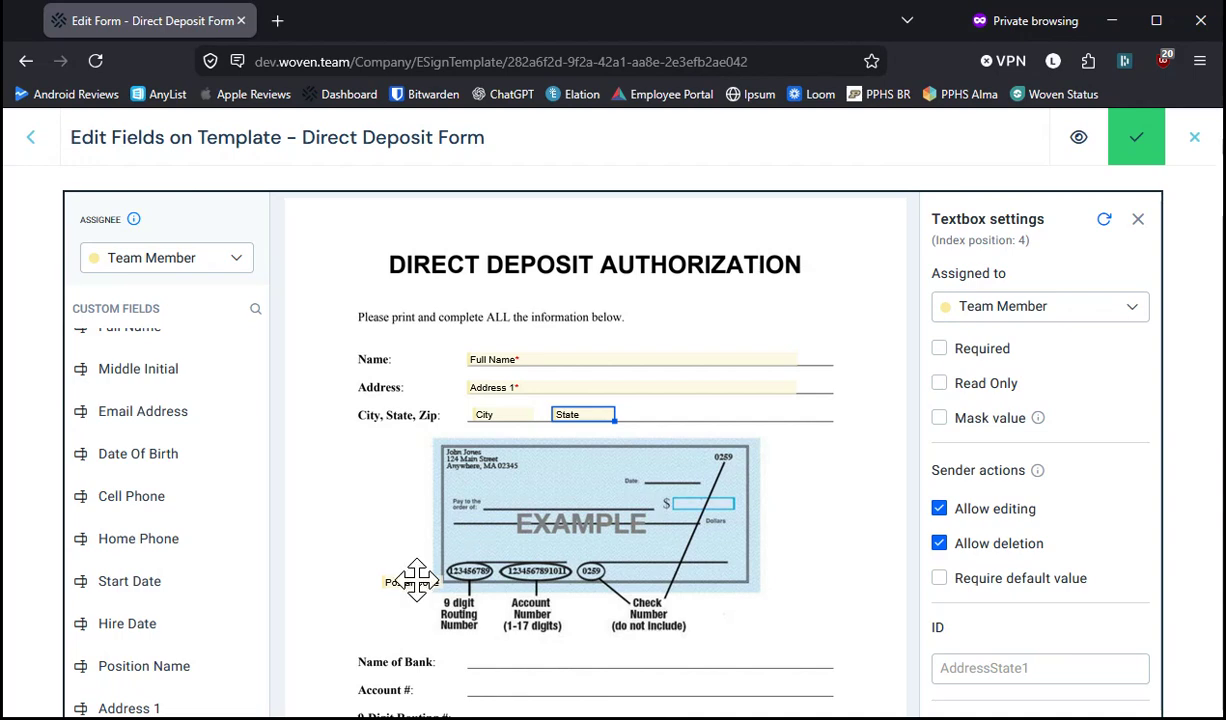
pyautogui.moveTo(416, 578); pyautogui.dragTo(684, 413)
# Step: Place a TextBox on the Name of Bank line, duplicate it onto the Account # line and widen both to about 60% of the line
pyautogui.scroll(-3, 438, 424)
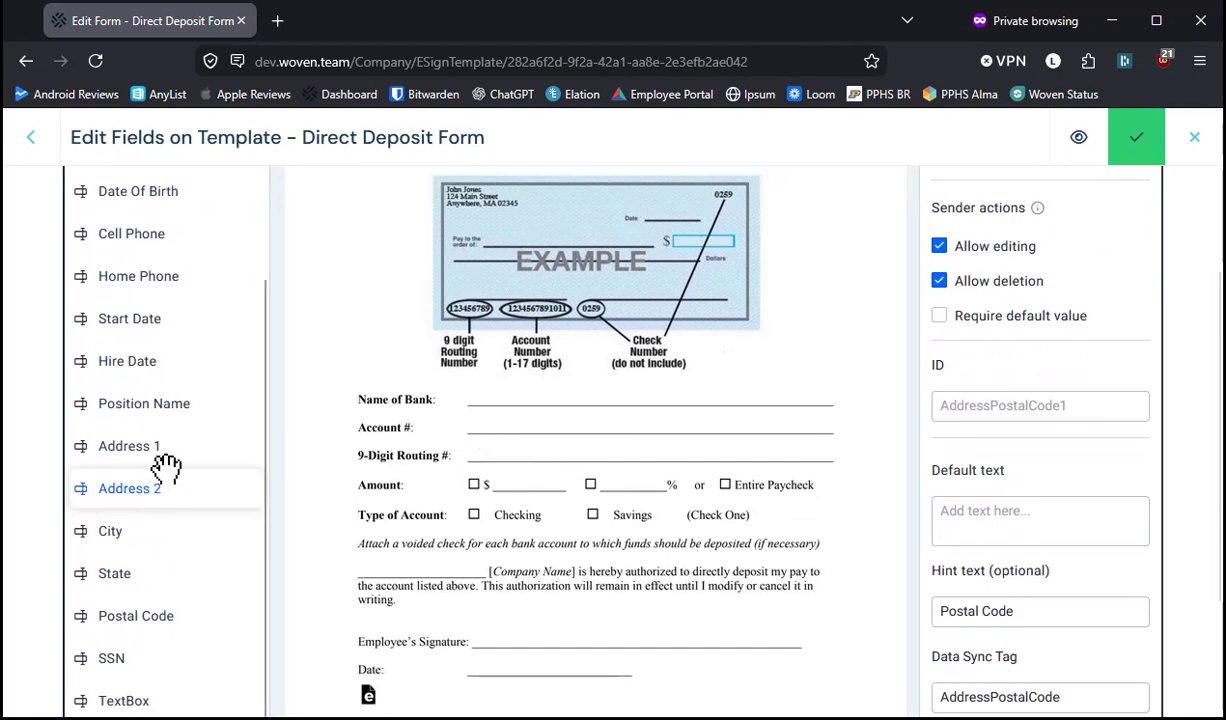
pyautogui.scroll(-2, 345, 462)
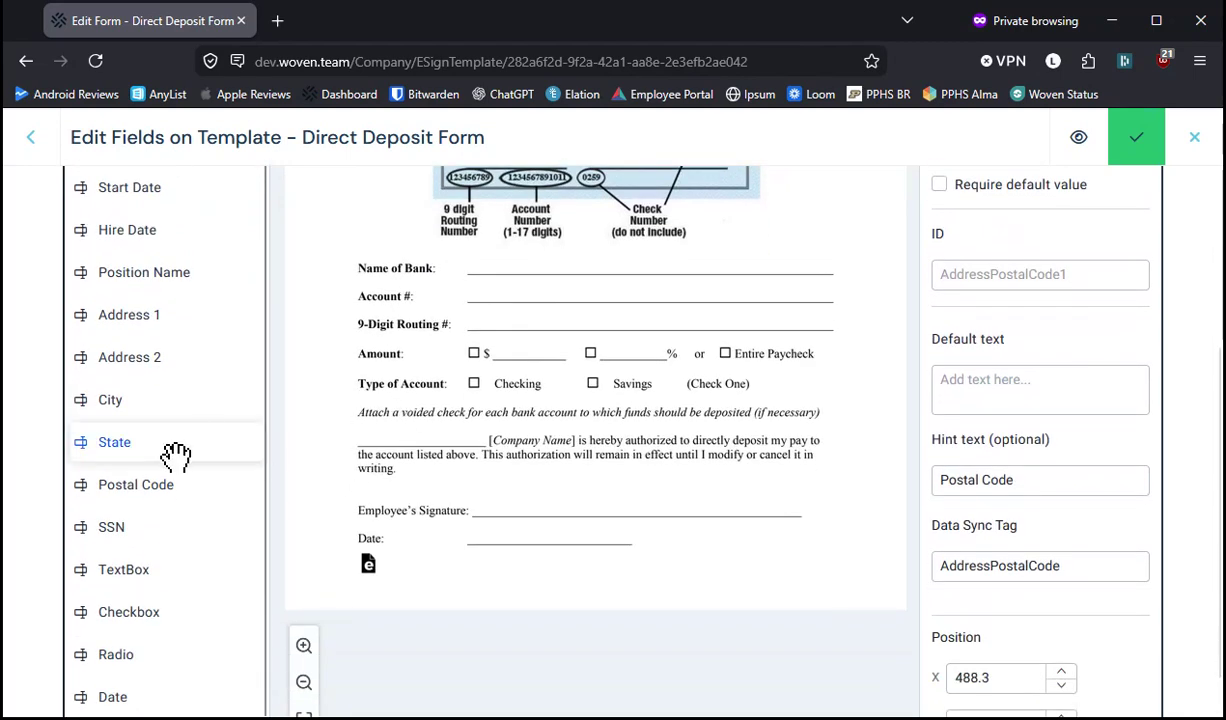
pyautogui.moveTo(140, 569); pyautogui.dragTo(499, 267)
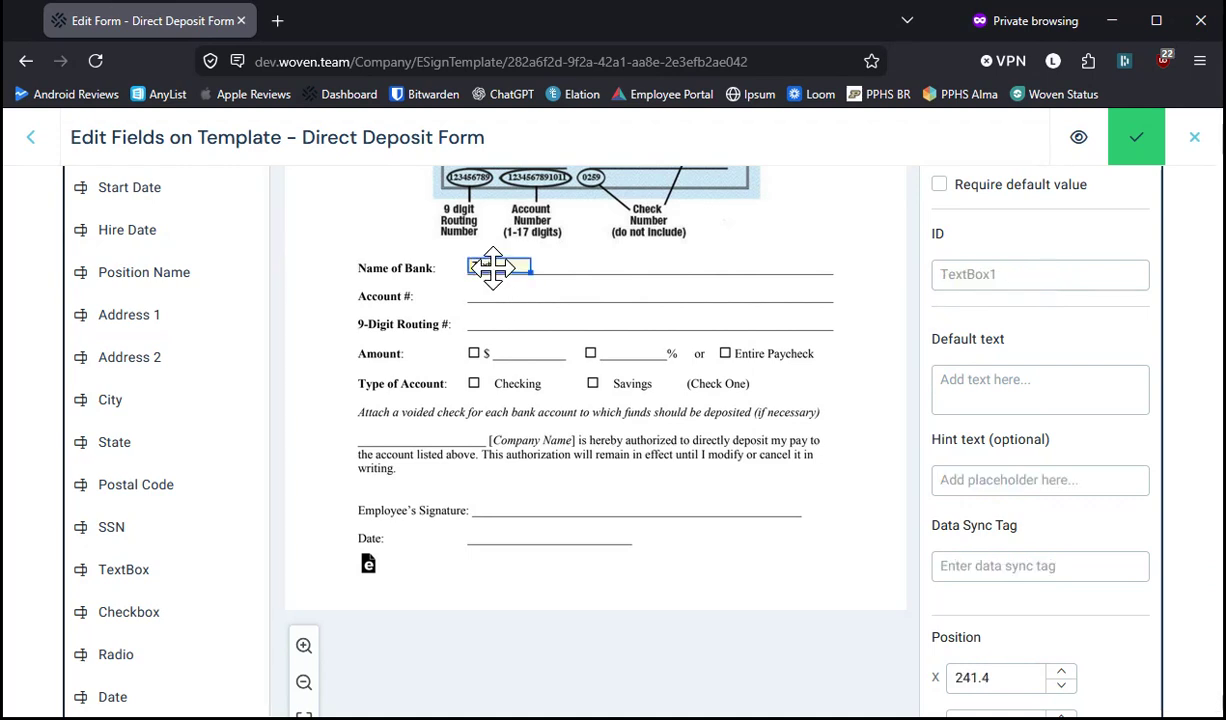
pyautogui.rightClick(493, 267)
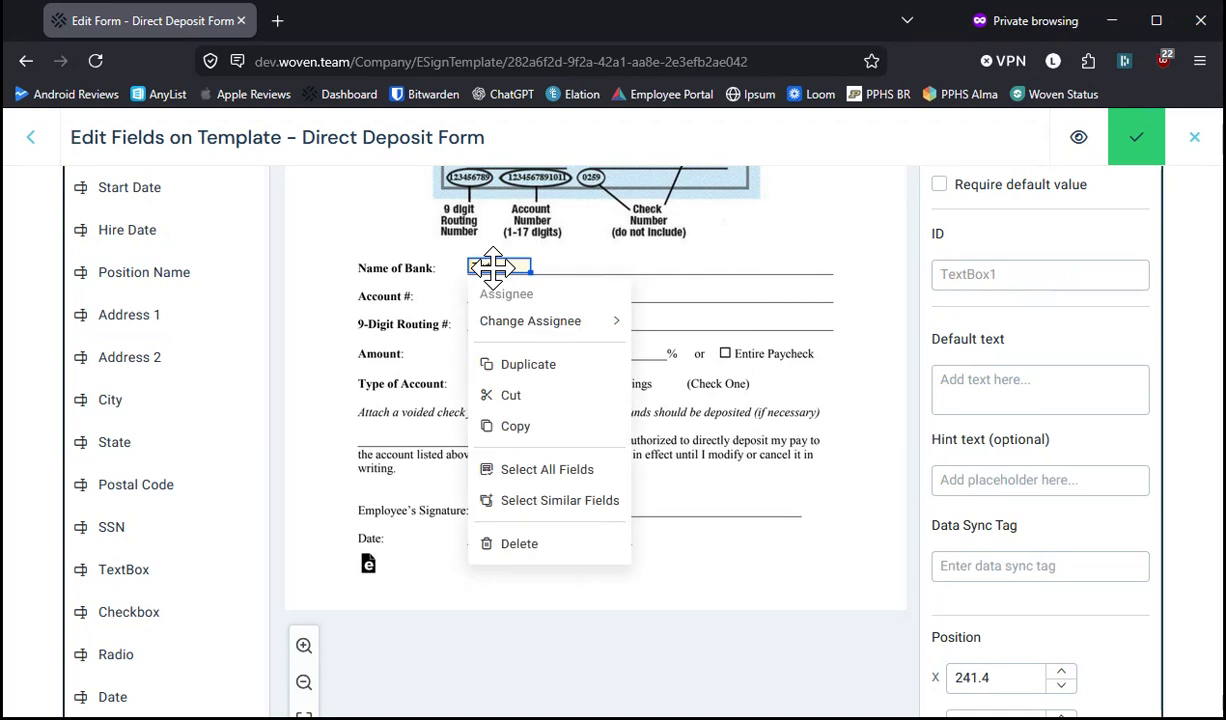
pyautogui.click(513, 366)
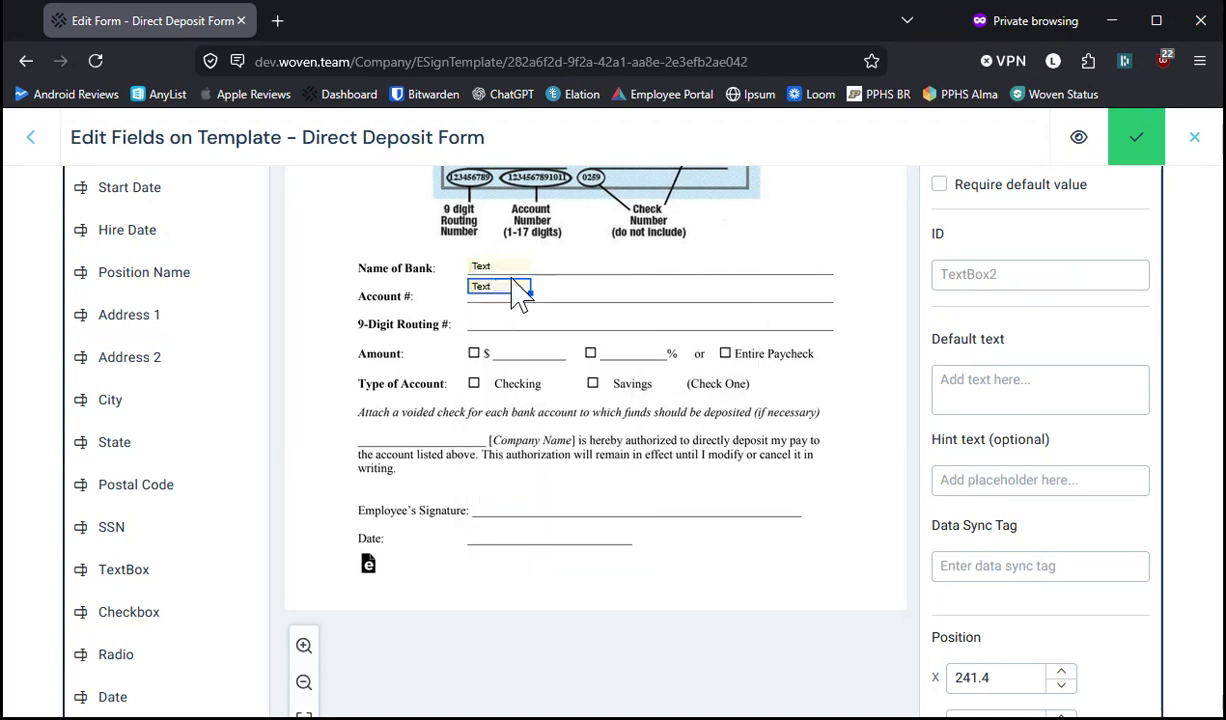
pyautogui.click(505, 293)
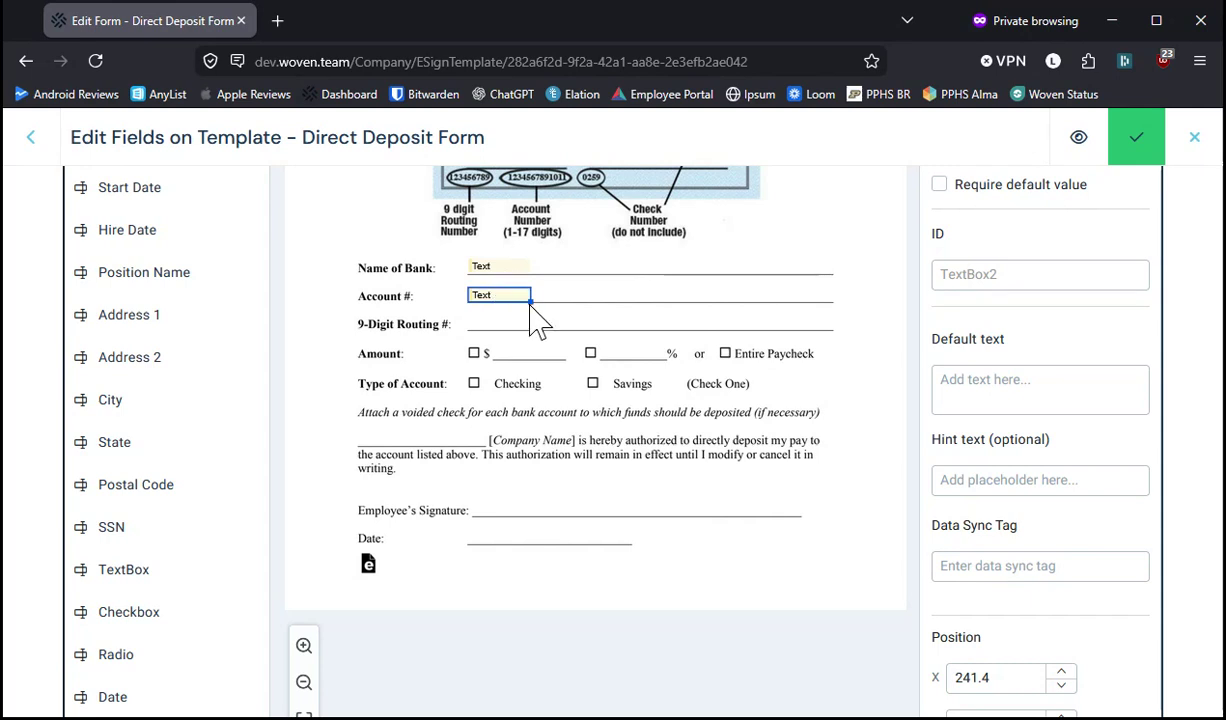
pyautogui.moveTo(530, 298); pyautogui.dragTo(685, 302)
pyautogui.click(500, 266)
pyautogui.moveTo(530, 276); pyautogui.dragTo(685, 268)
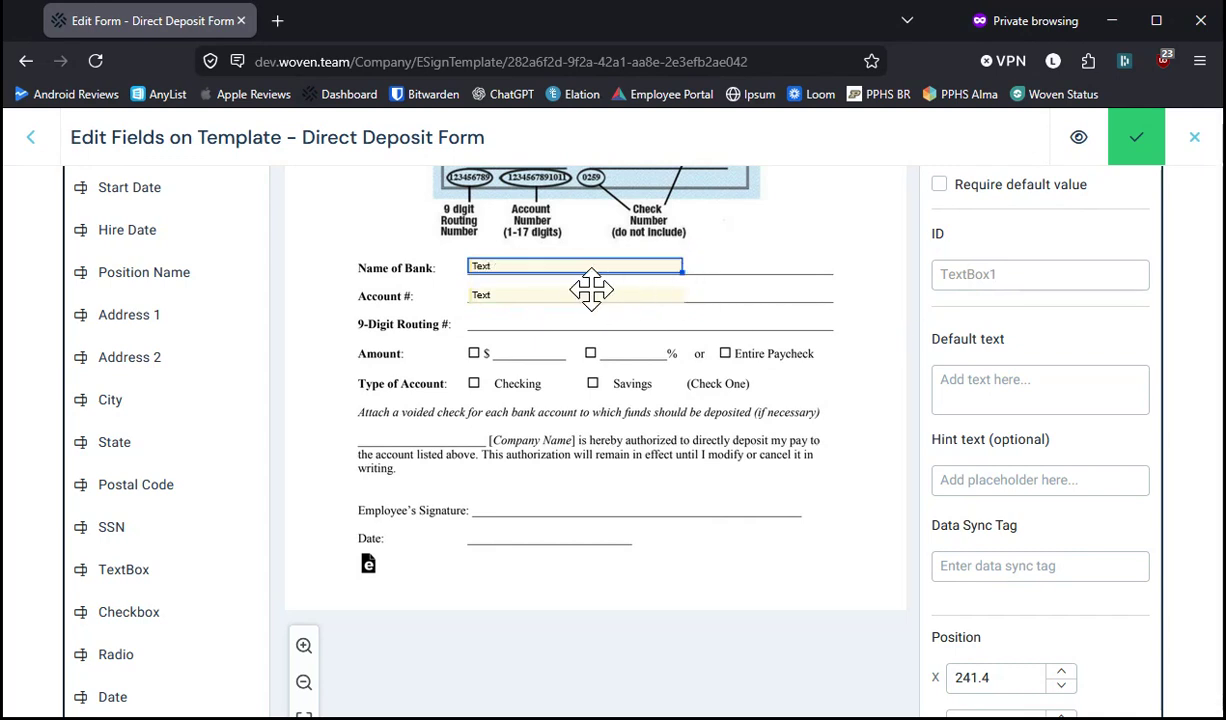
# Step: Duplicate the Account # text box onto the 9-Digit Routing # line
pyautogui.click(588, 291)
pyautogui.rightClick(584, 293)
pyautogui.click(540, 395)
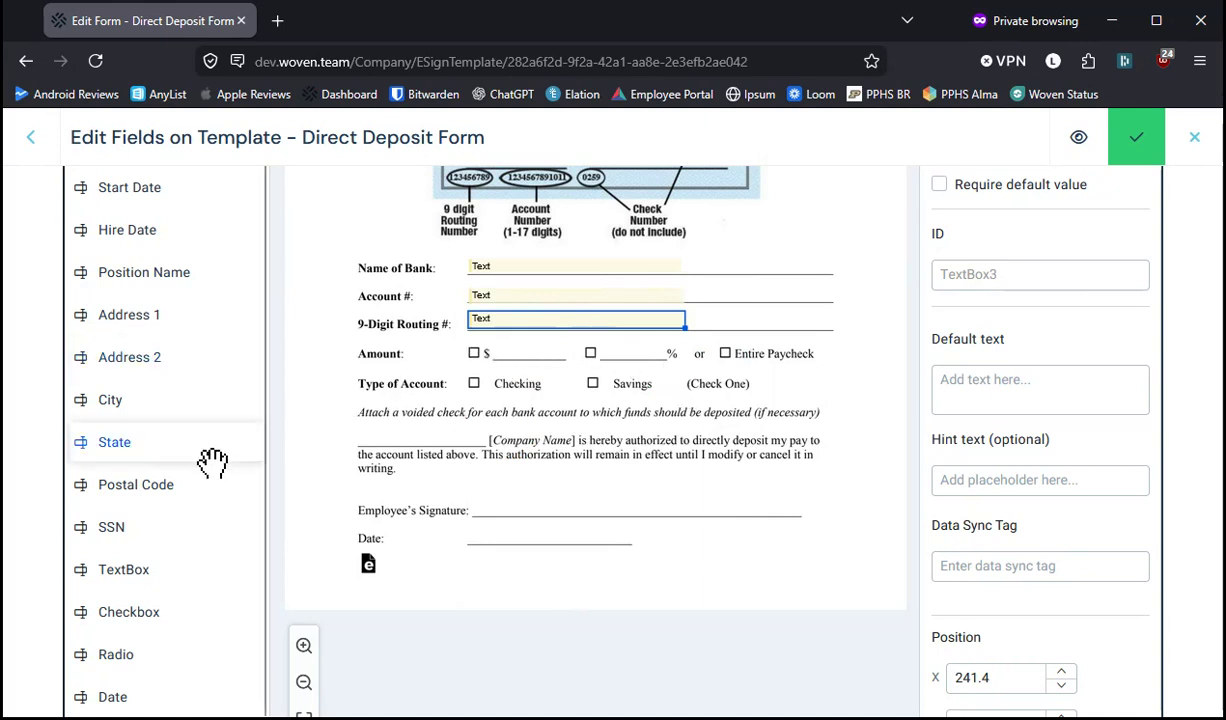
# Step: Duplicate the routing text box onto the Amount row's $ blank, narrow it to fit, and duplicate that one onto the % blank
pyautogui.rightClick(542, 320)
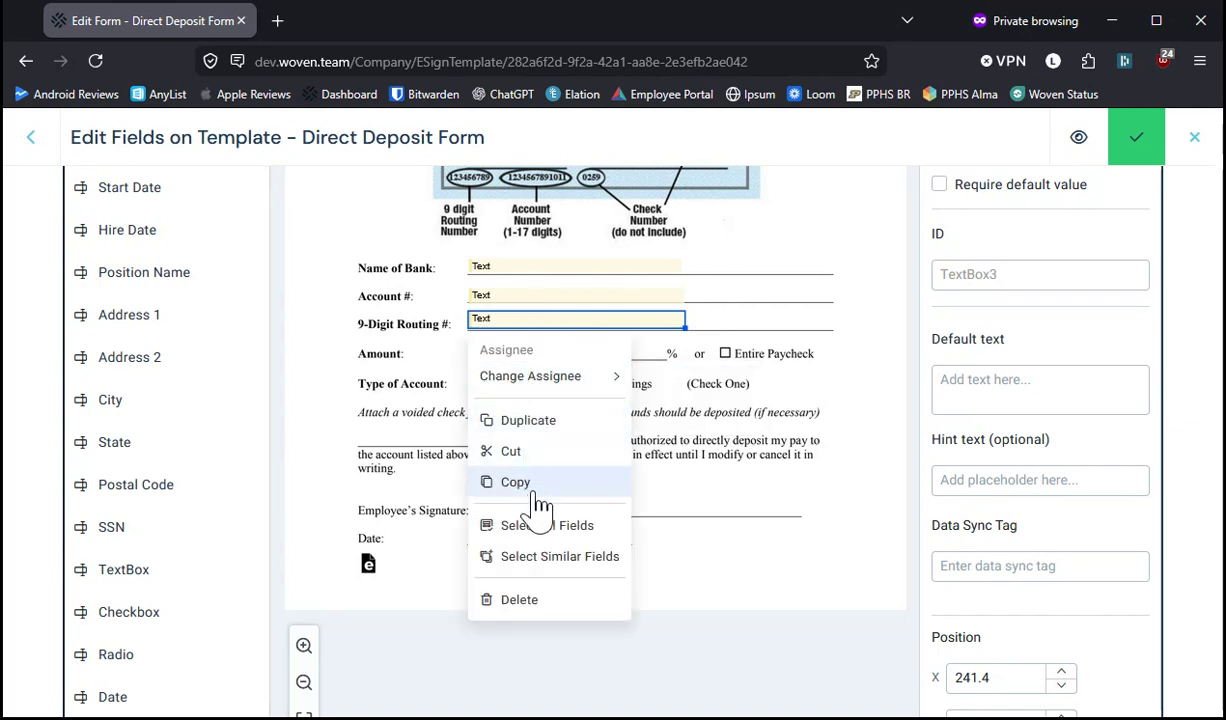
pyautogui.click(556, 420)
pyautogui.moveTo(542, 340); pyautogui.dragTo(564, 350)
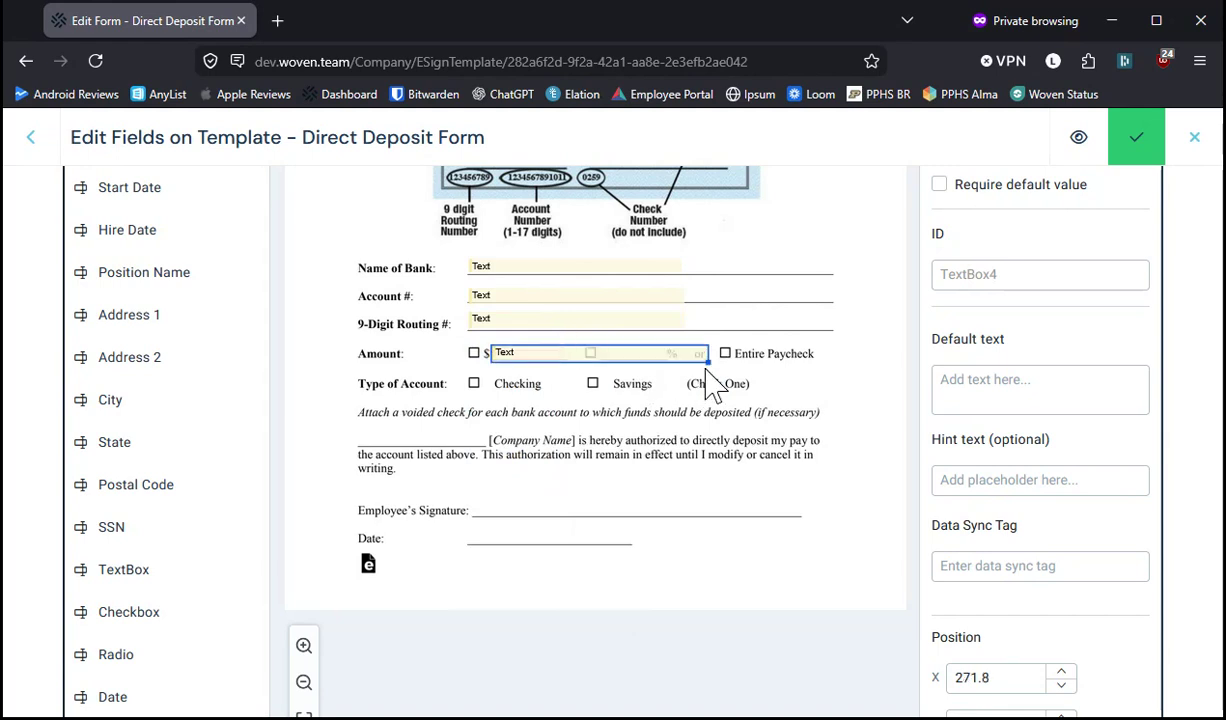
pyautogui.moveTo(700, 357); pyautogui.dragTo(582, 347)
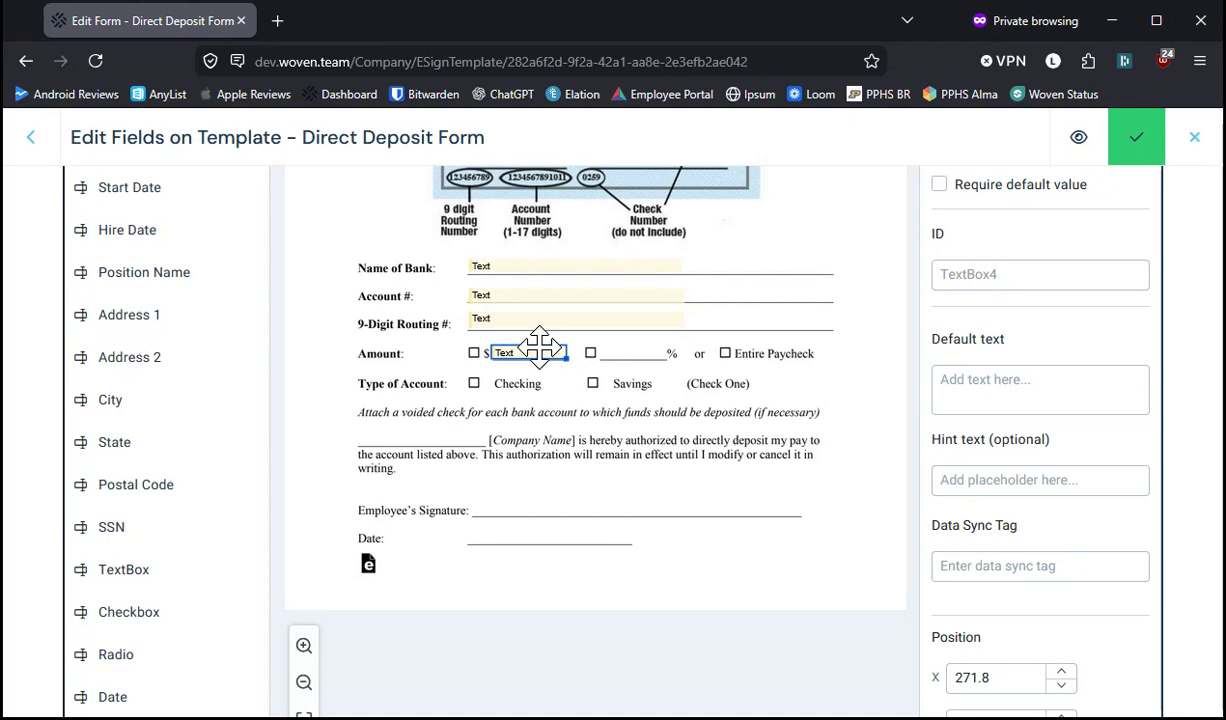
pyautogui.rightClick(542, 350)
pyautogui.click(534, 450)
pyautogui.moveTo(541, 375); pyautogui.dragTo(636, 354)
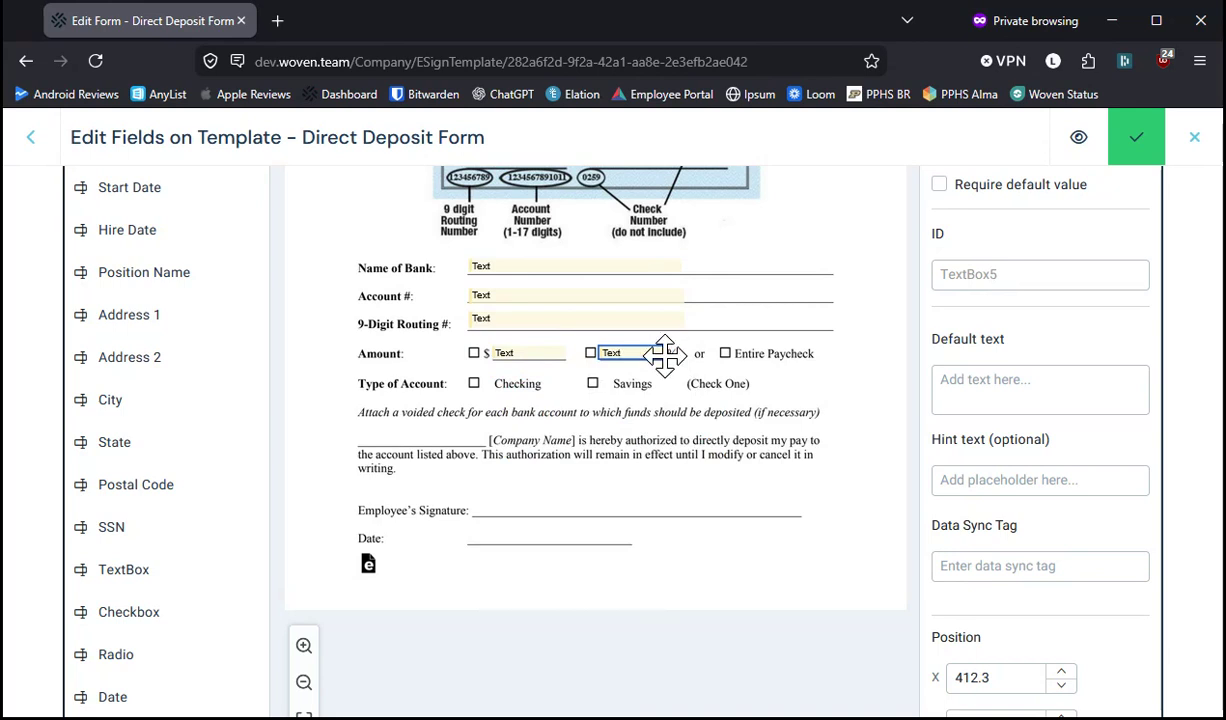
# Step: Place Checkbox fields on the $, % and Entire Paycheck boxes, and one Radio group with buttons on the Checking and Savings boxes
pyautogui.moveTo(137, 607); pyautogui.dragTo(474, 354)
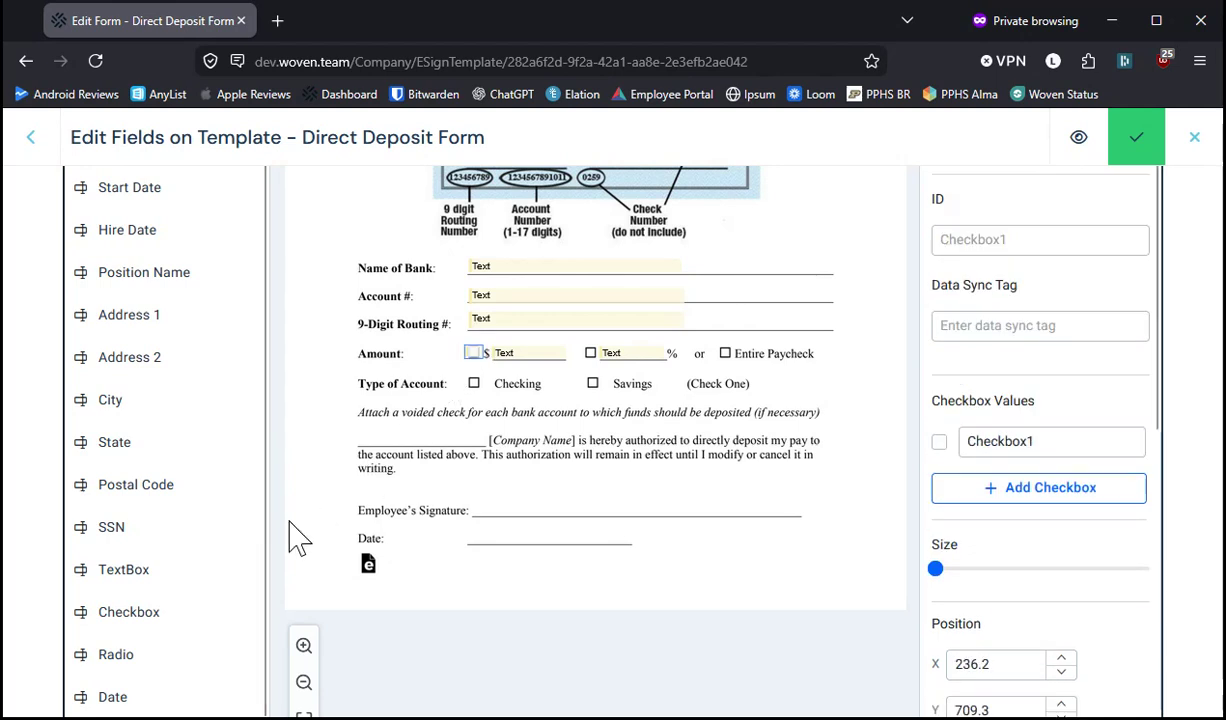
pyautogui.moveTo(160, 615); pyautogui.dragTo(590, 353)
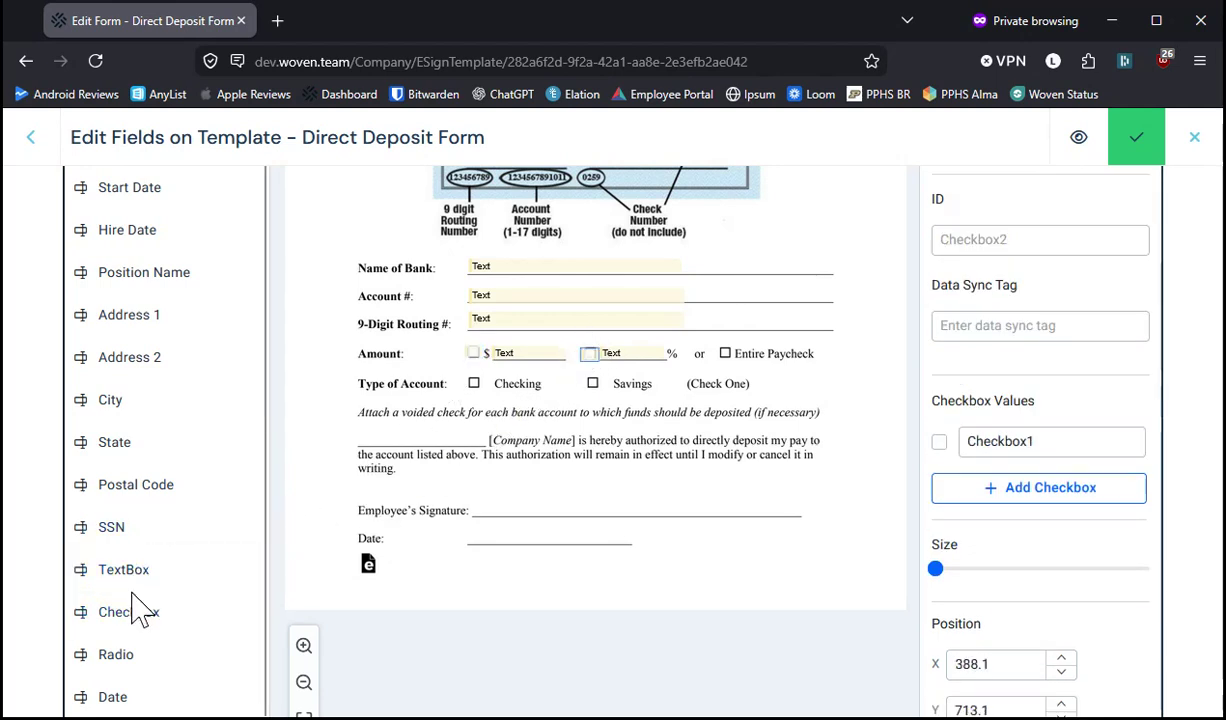
pyautogui.moveTo(130, 610); pyautogui.dragTo(717, 350)
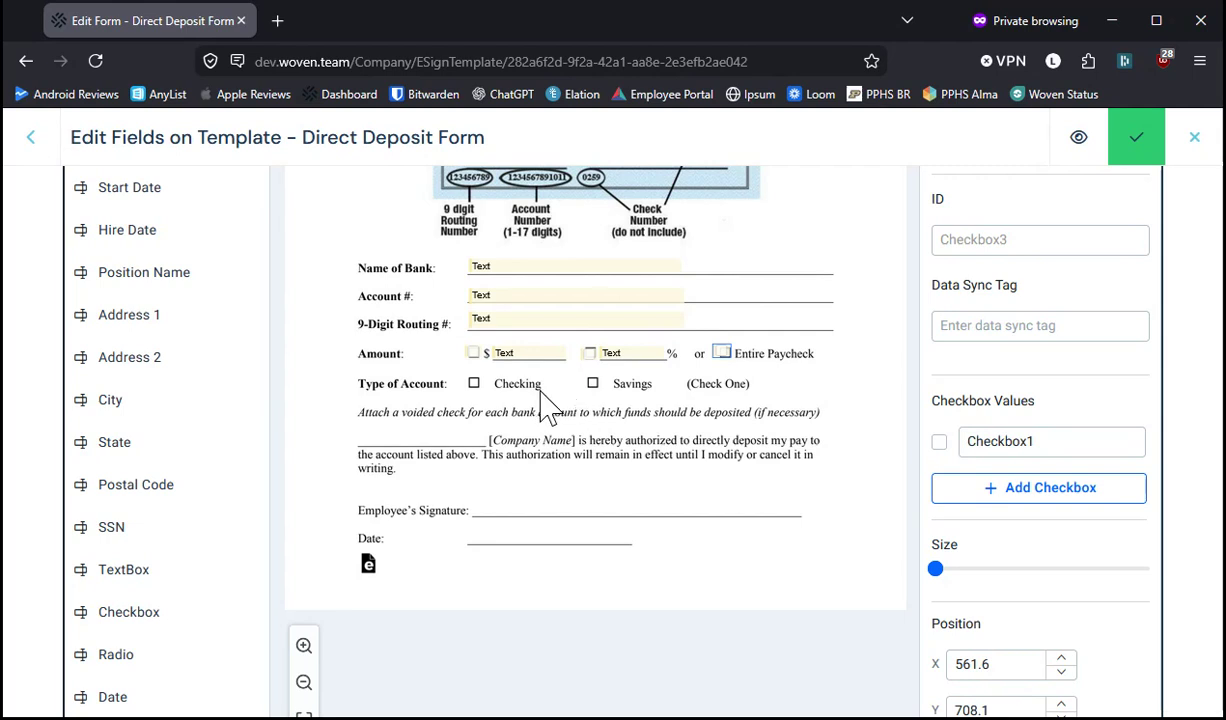
pyautogui.moveTo(134, 652); pyautogui.dragTo(477, 384)
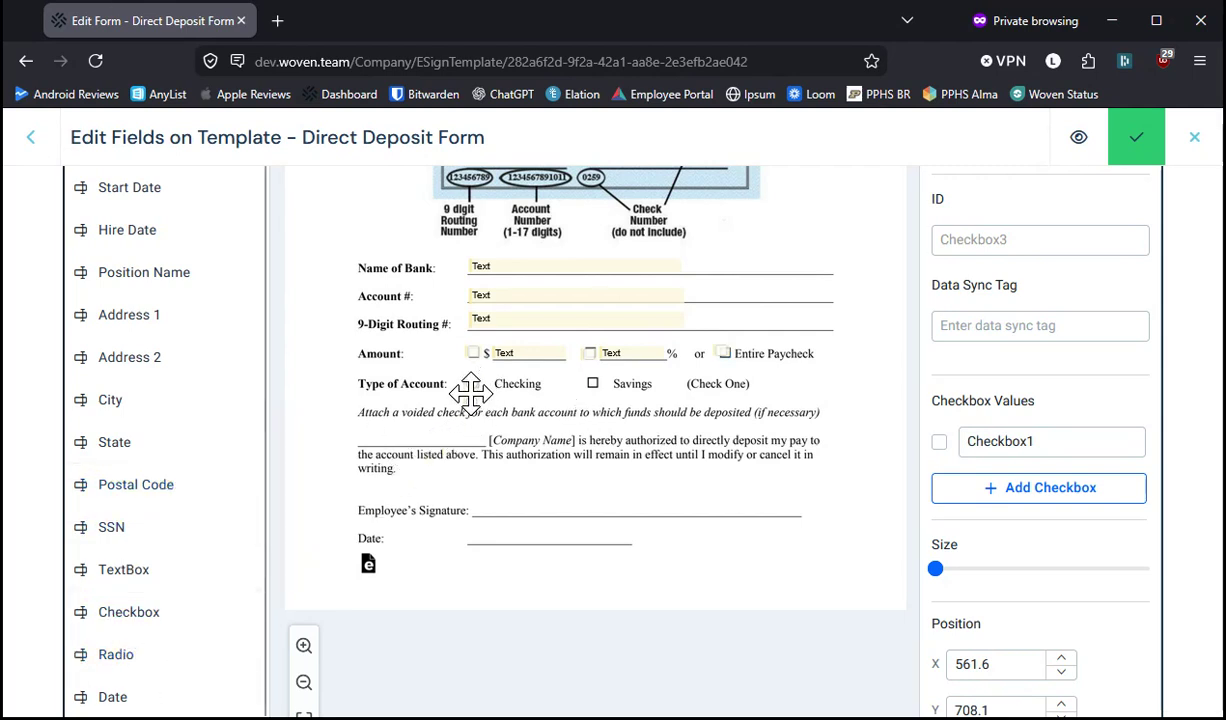
pyautogui.moveTo(473, 392); pyautogui.dragTo(472, 385)
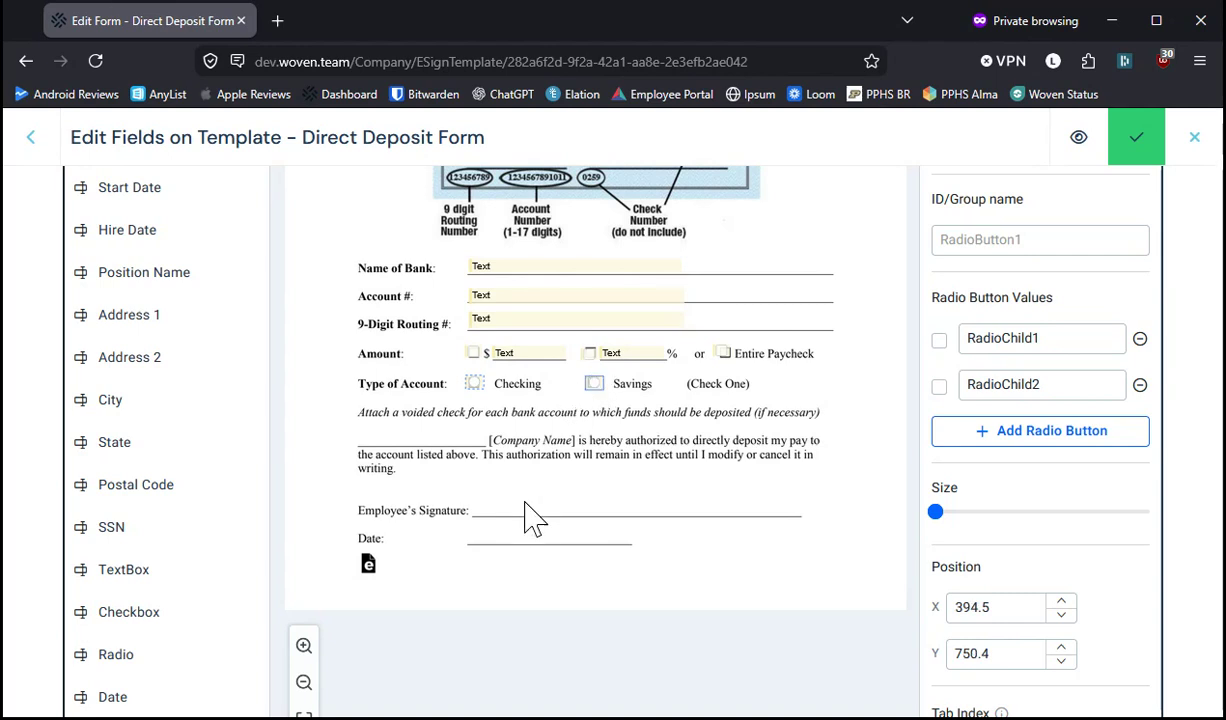
# Step: Place a Signature field for the Team Member on the Employee's Signature line and widen it along the line
pyautogui.scroll(5, 164, 420)
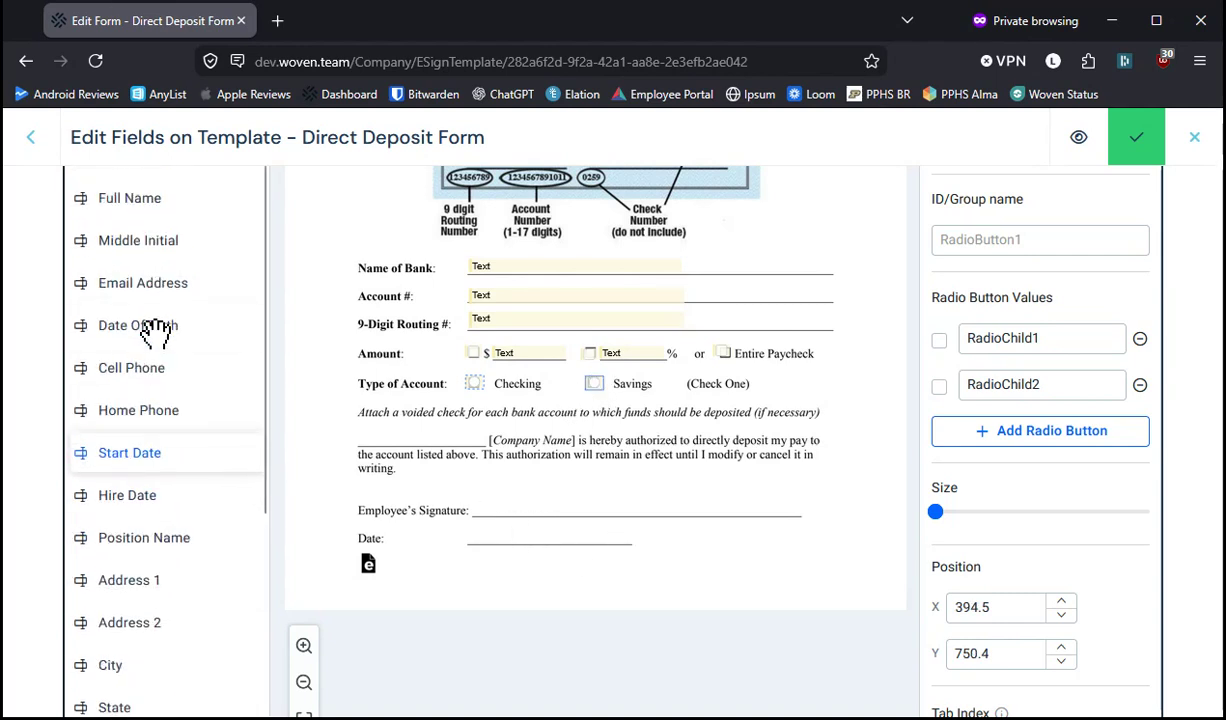
pyautogui.scroll(5, 156, 330)
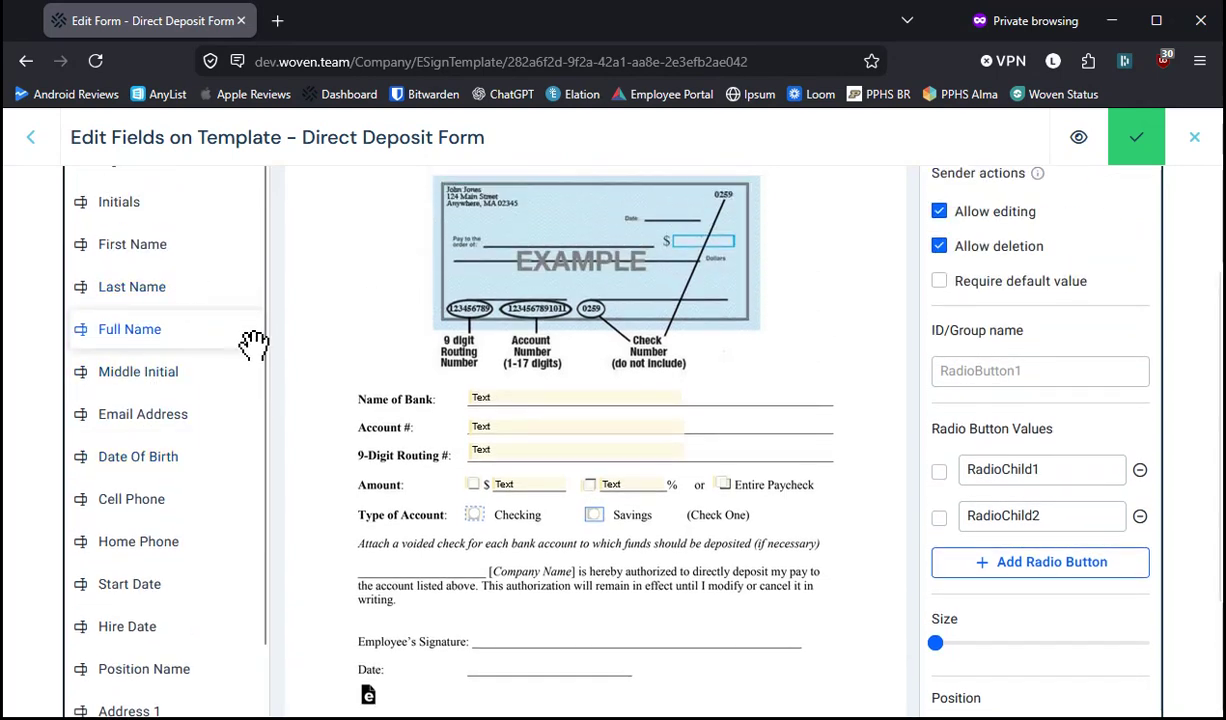
pyautogui.scroll(1, 209, 320)
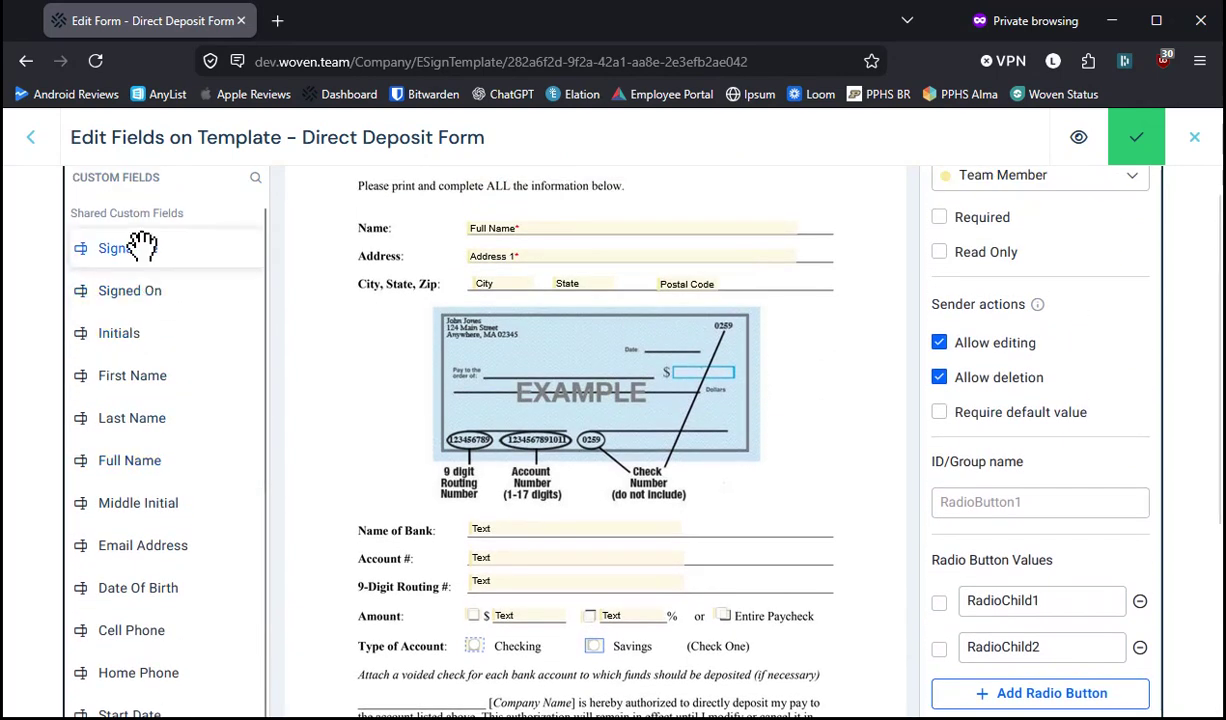
pyautogui.moveTo(140, 246)
pyautogui.mouseDown()
pyautogui.moveTo(540, 680)
pyautogui.moveTo(565, 675)
pyautogui.mouseUp()
pyautogui.scroll(-5, 560, 560)
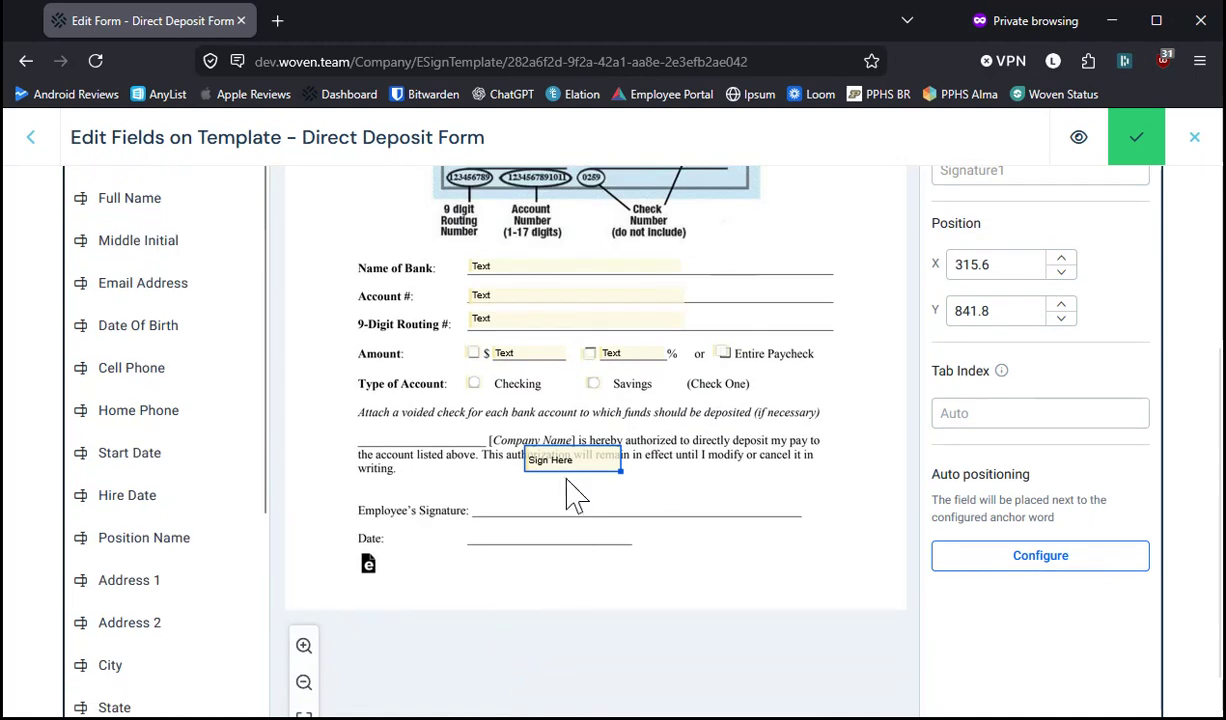
pyautogui.moveTo(558, 460)
pyautogui.mouseDown()
pyautogui.moveTo(515, 512)
pyautogui.moveTo(665, 528)
pyautogui.moveTo(700, 495)
pyautogui.mouseUp()
# Step: Place a Signed On field for the Team Member on the Date line under the employee's signature
pyautogui.scroll(2, 1002, 323)
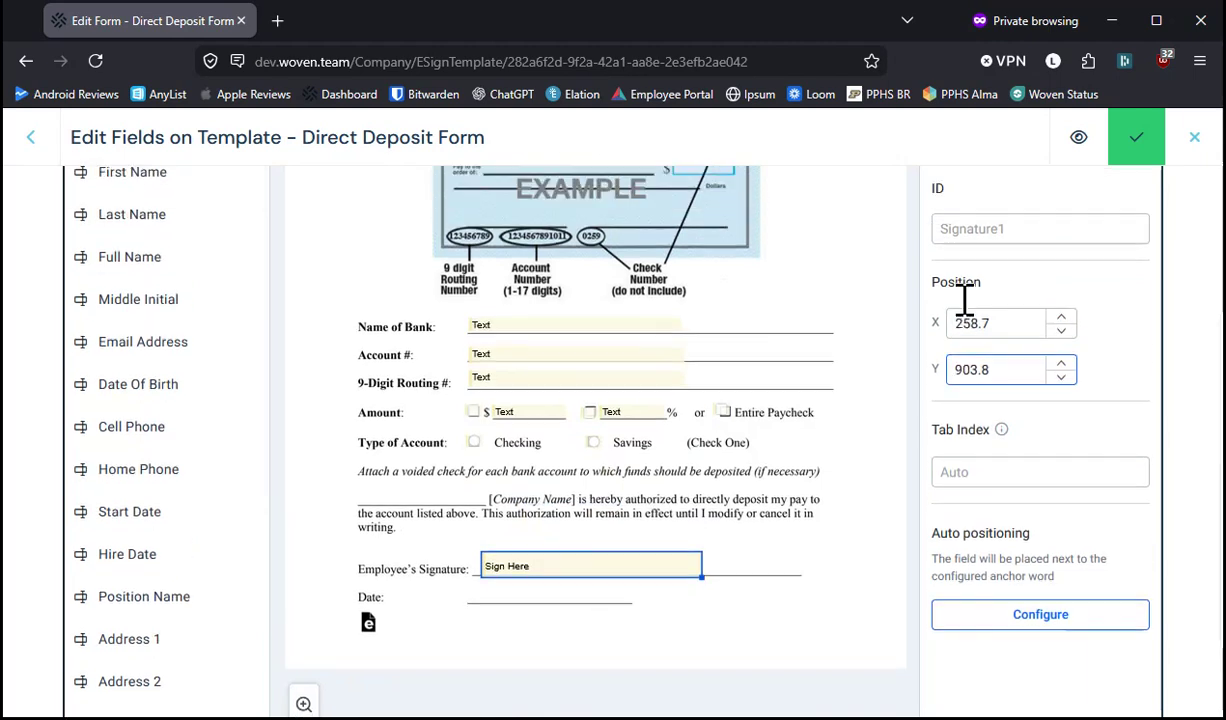
pyautogui.scroll(-2, 550, 500)
pyautogui.scroll(3, 160, 295)
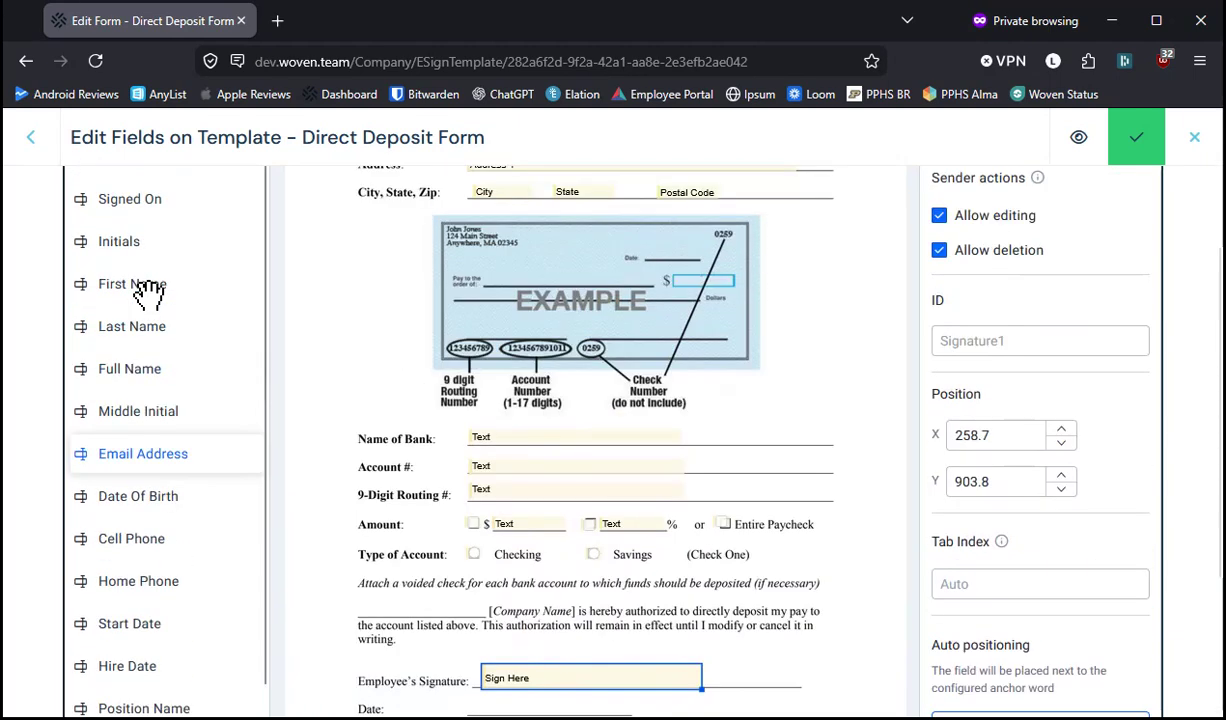
pyautogui.moveTo(150, 285); pyautogui.dragTo(525, 541)
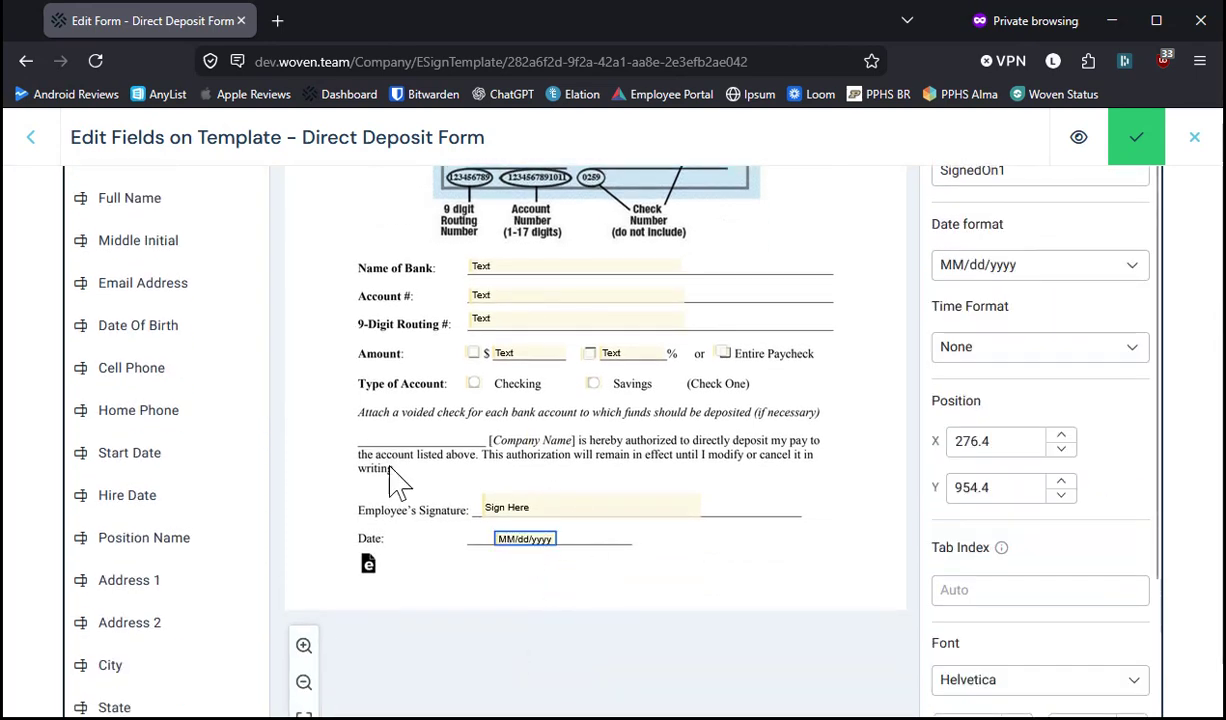
# Step: Switch the assignee to Manager and place a Signature field below the Date line with a Signed On field directly beneath it
pyautogui.scroll(2, 145, 285)
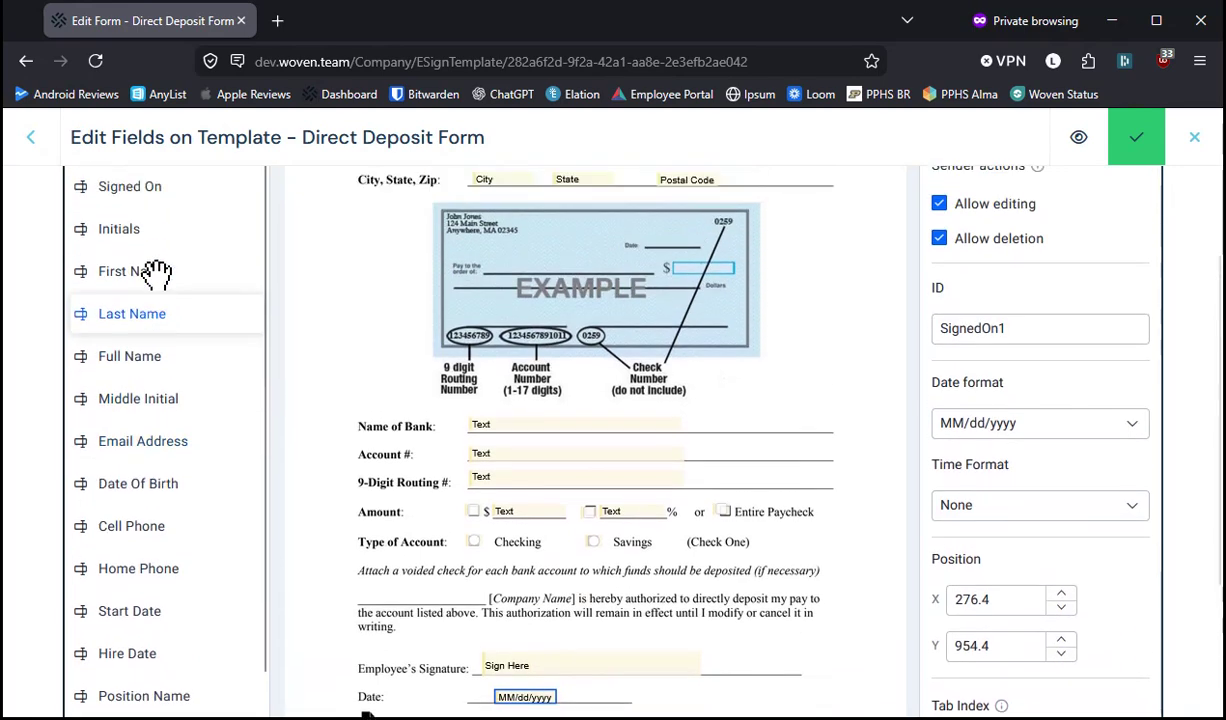
pyautogui.scroll(3, 157, 272)
pyautogui.click(198, 260)
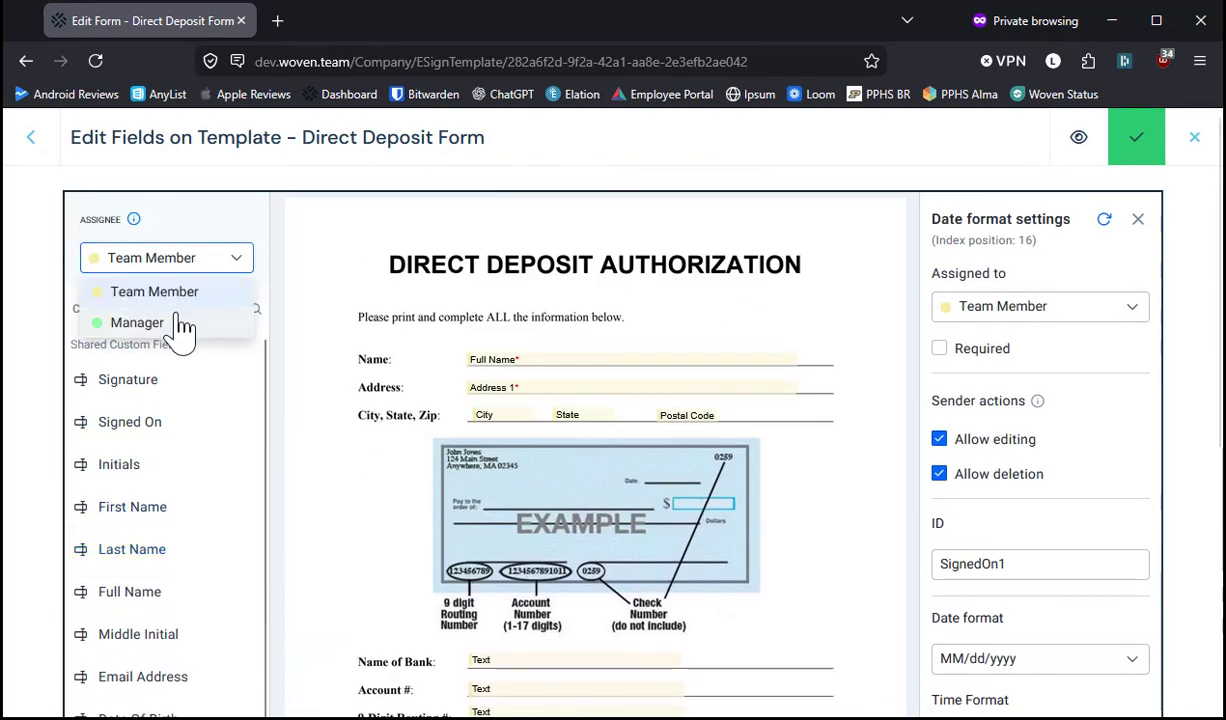
pyautogui.click(178, 332)
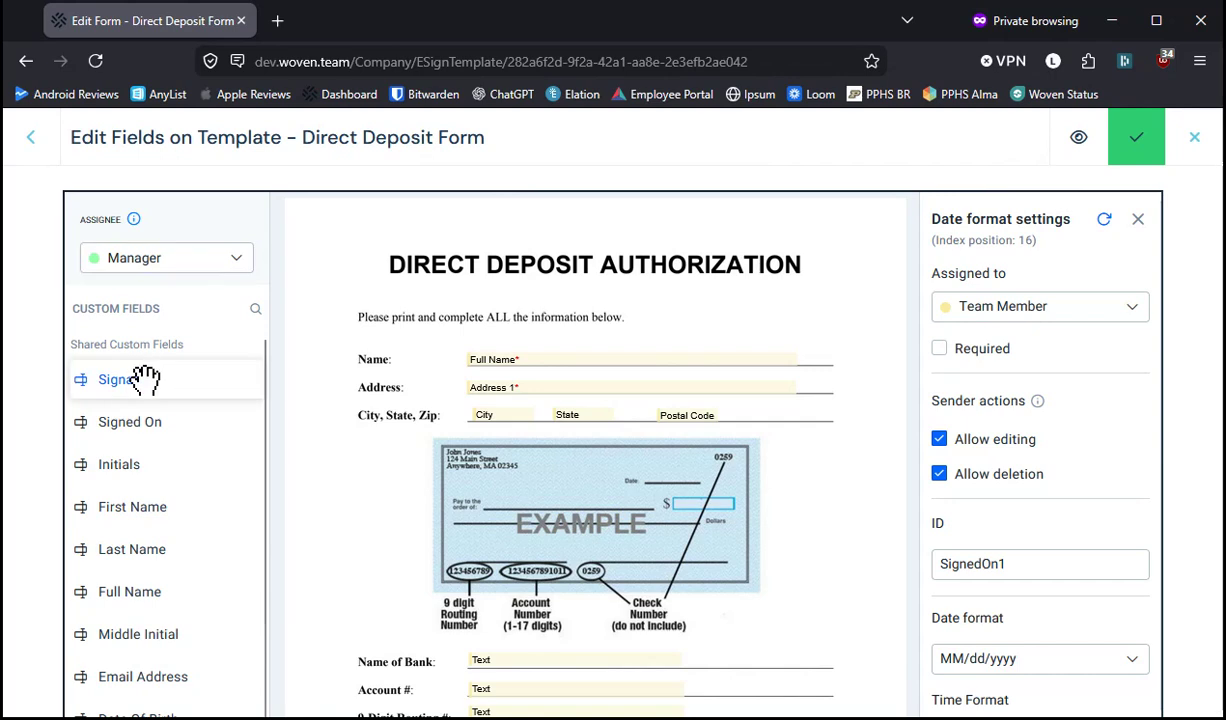
pyautogui.scroll(-2, 495, 563)
pyautogui.moveTo(152, 381)
pyautogui.mouseDown()
pyautogui.moveTo(492, 562)
pyautogui.moveTo(493, 531)
pyautogui.moveTo(512, 515)
pyautogui.moveTo(628, 512)
pyautogui.mouseUp()
pyautogui.scroll(-4, 497, 563)
pyautogui.scroll(5, 164, 350)
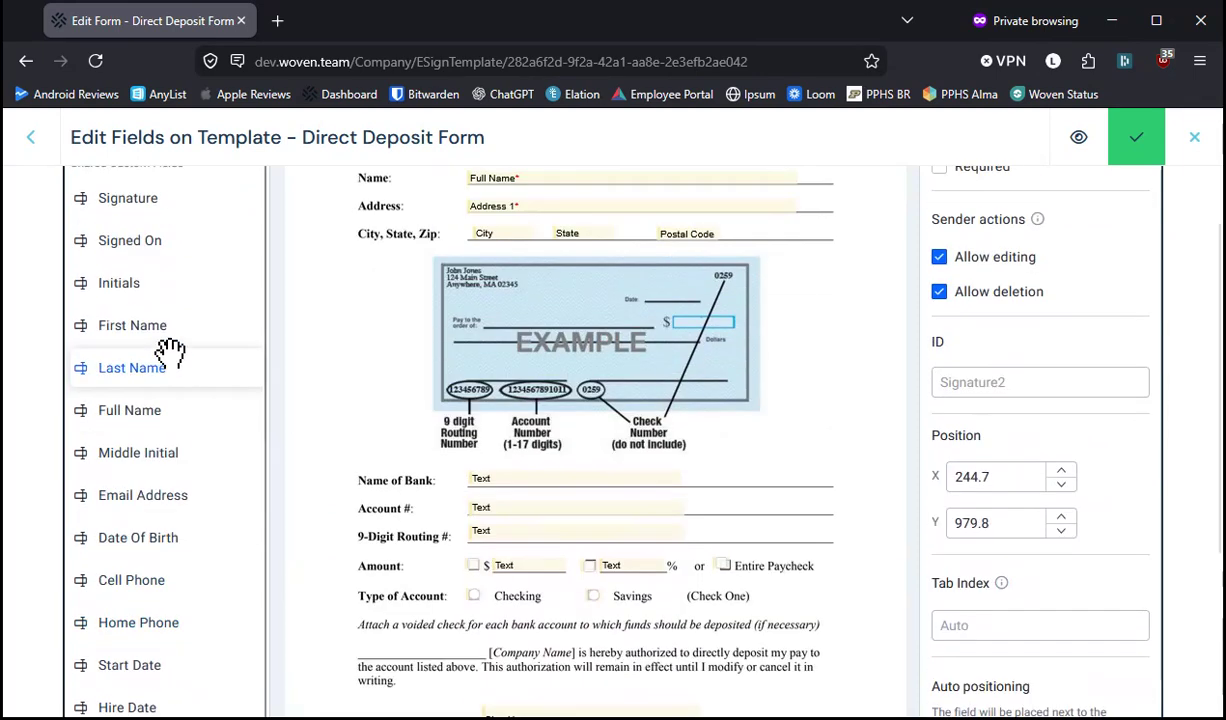
pyautogui.moveTo(164, 372); pyautogui.dragTo(500, 537)
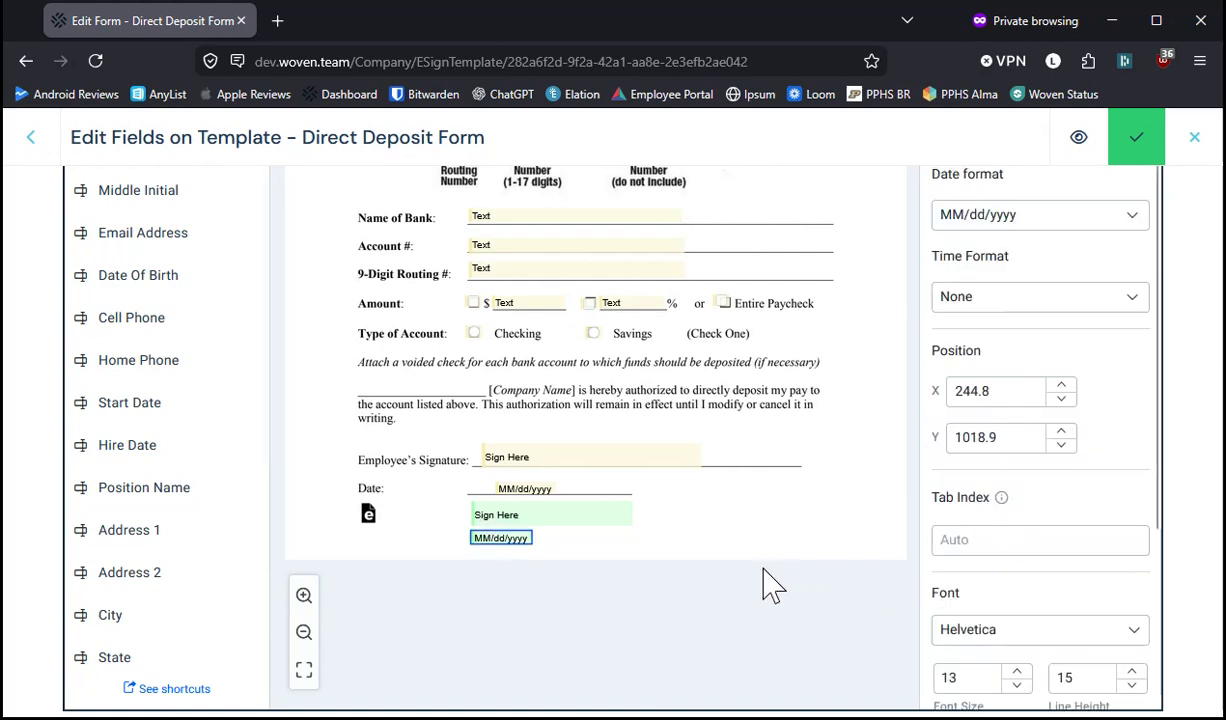
# Step: Save the fields placed on the Direct Deposit Form template and confirm leaving the field editor
pyautogui.scroll(5, 840, 518)
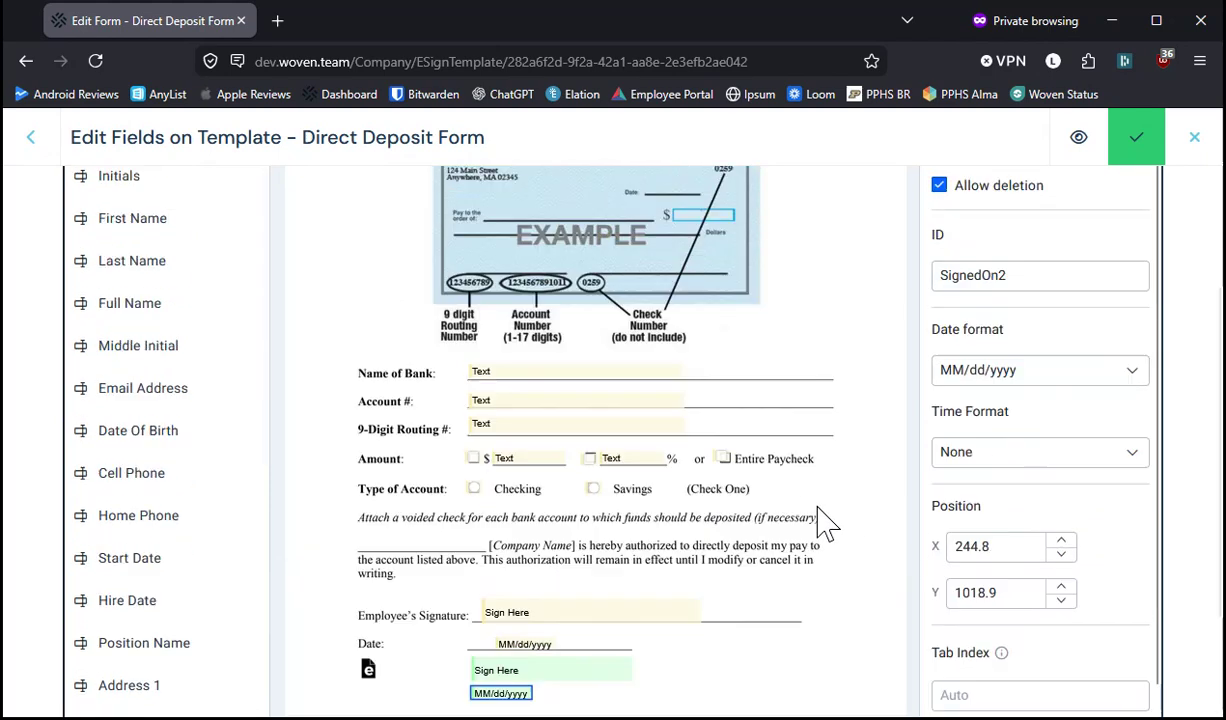
pyautogui.scroll(-3, 560, 565)
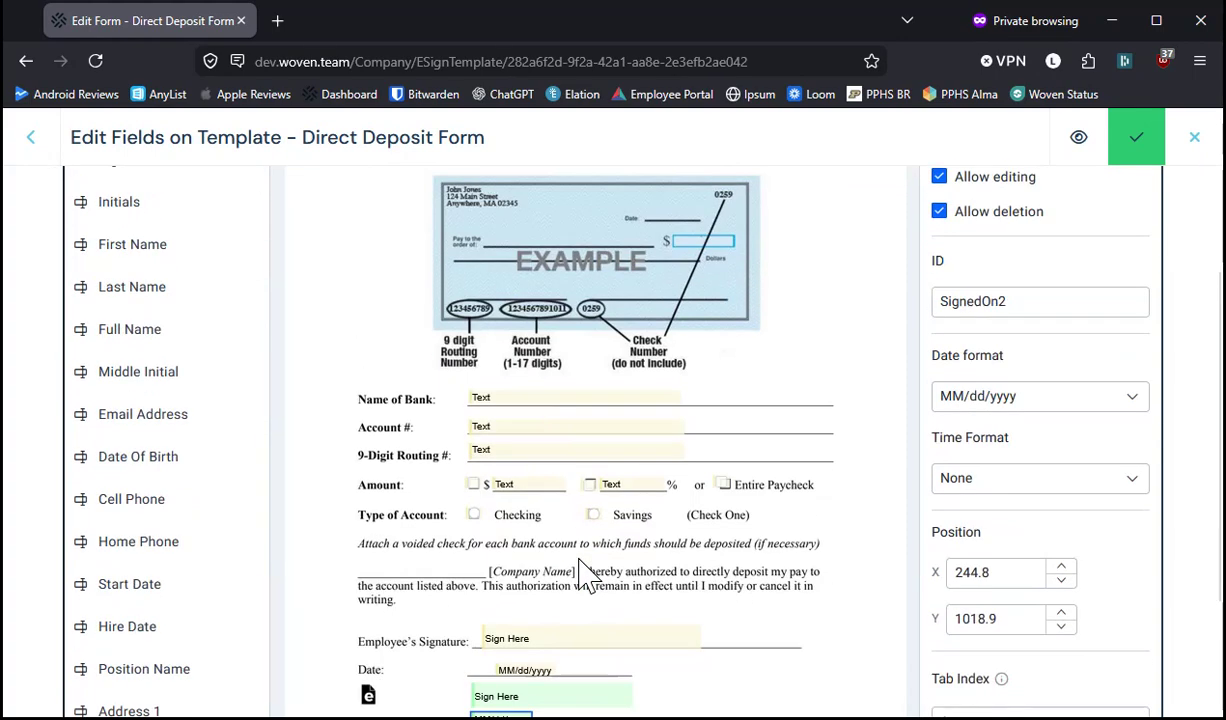
pyautogui.scroll(-2, 630, 522)
pyautogui.scroll(5, 638, 520)
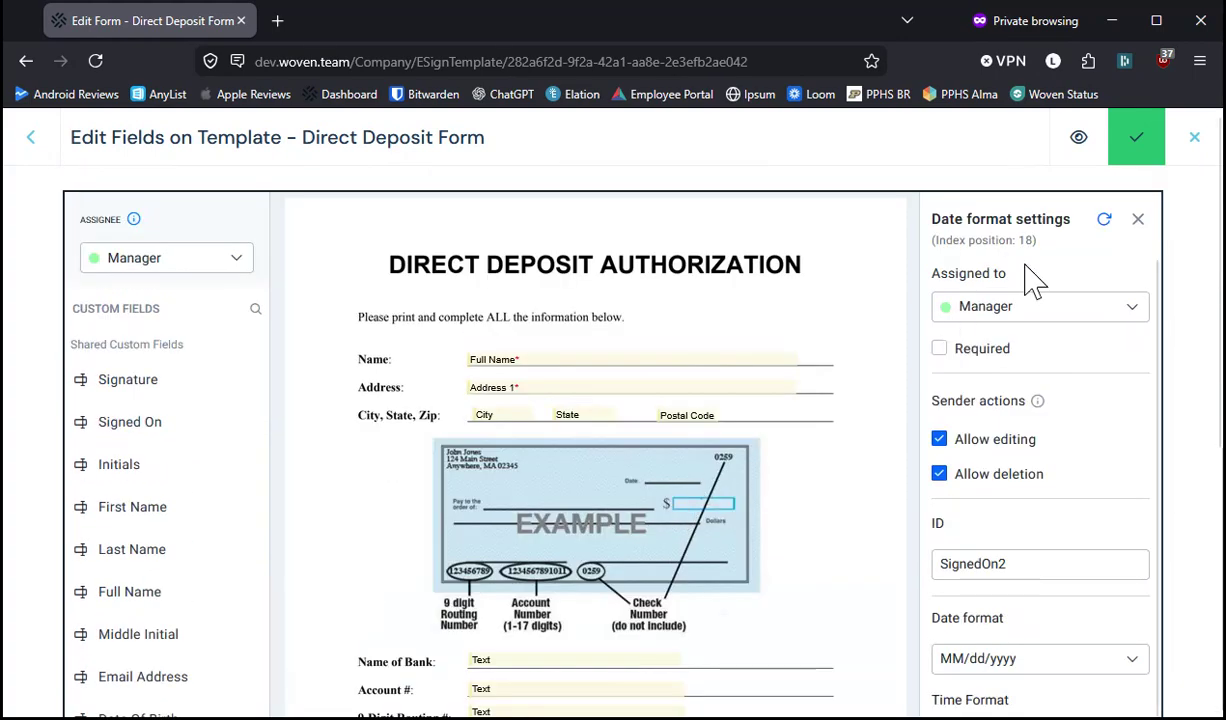
pyautogui.click(1138, 140)
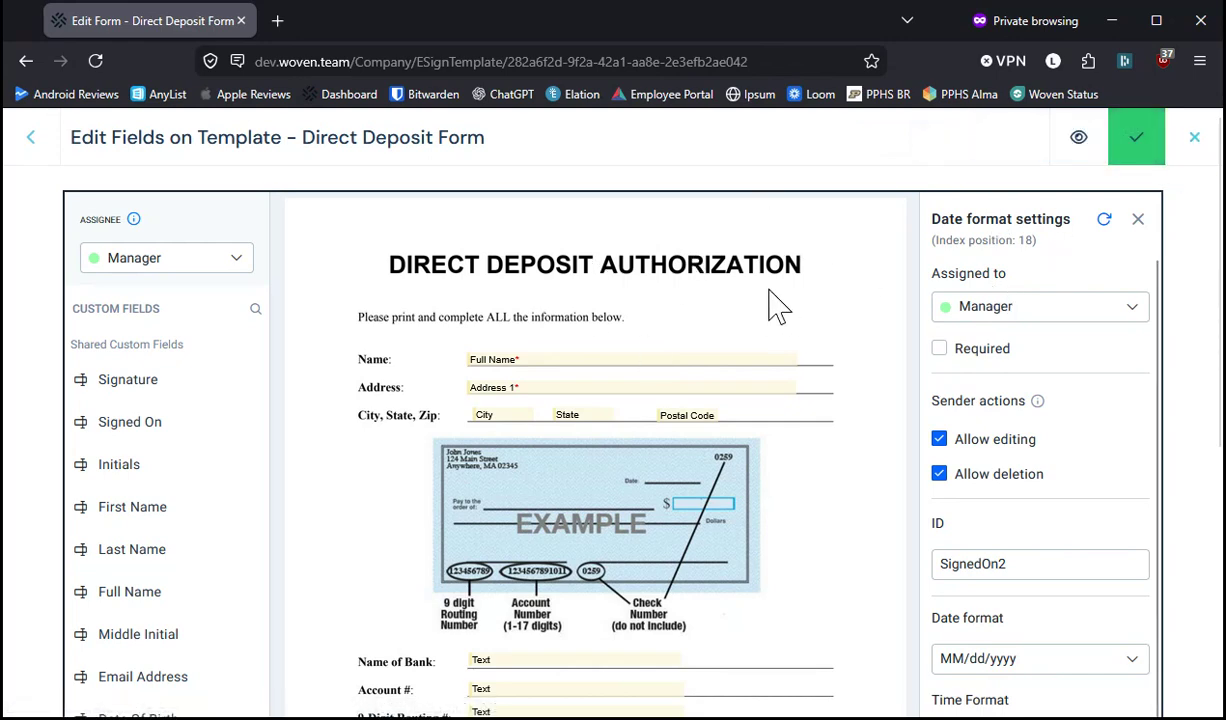
pyautogui.click(1134, 158)
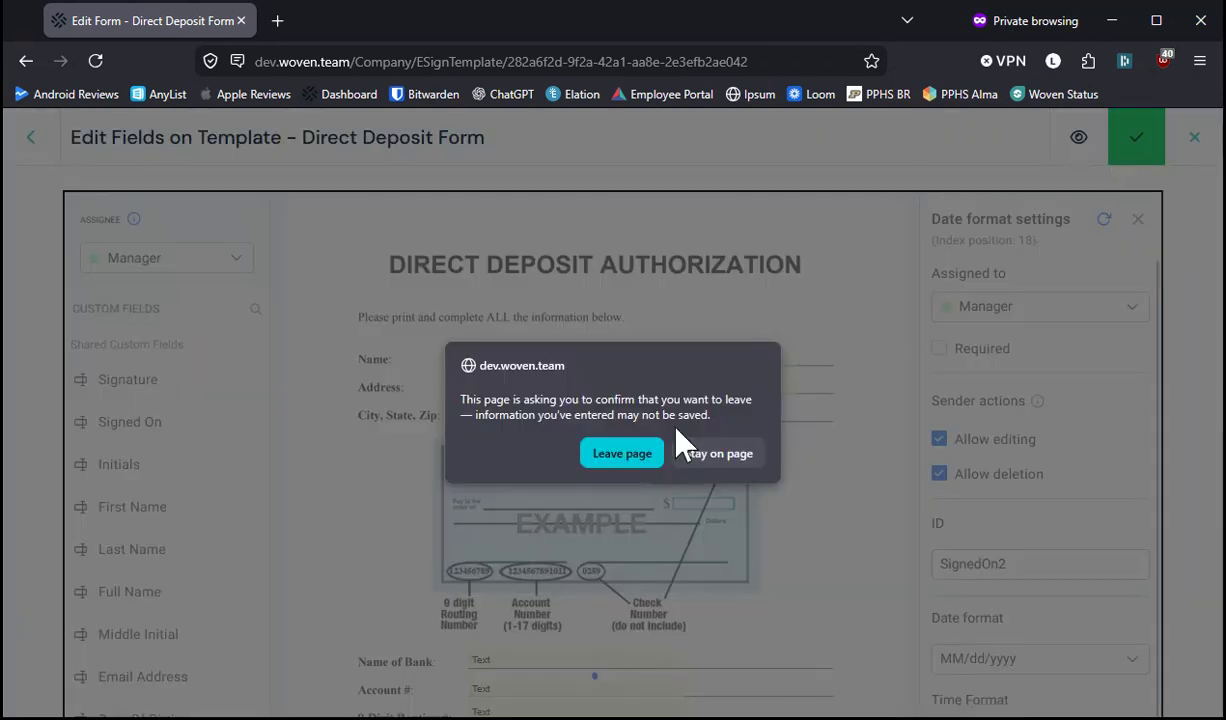
pyautogui.click(654, 452)
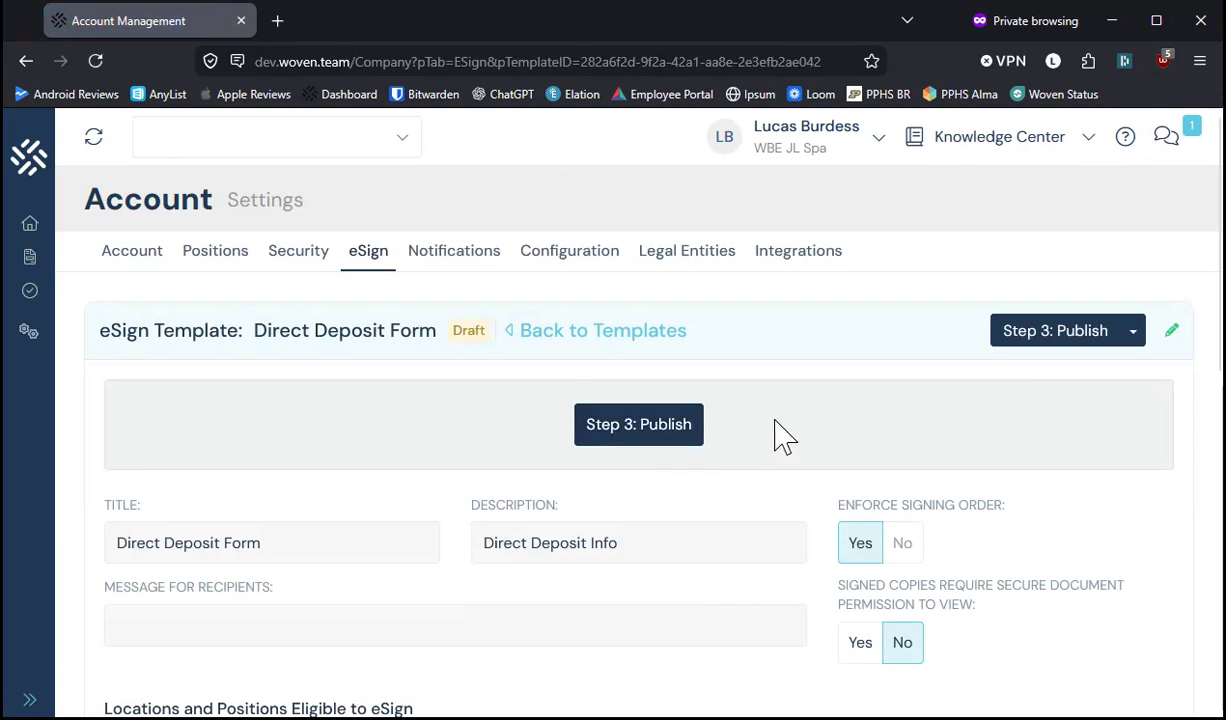
# Step: Review the draft template's locations, positions and signer roles, and start publishing the Direct Deposit Form
pyautogui.scroll(-8, 780, 432)
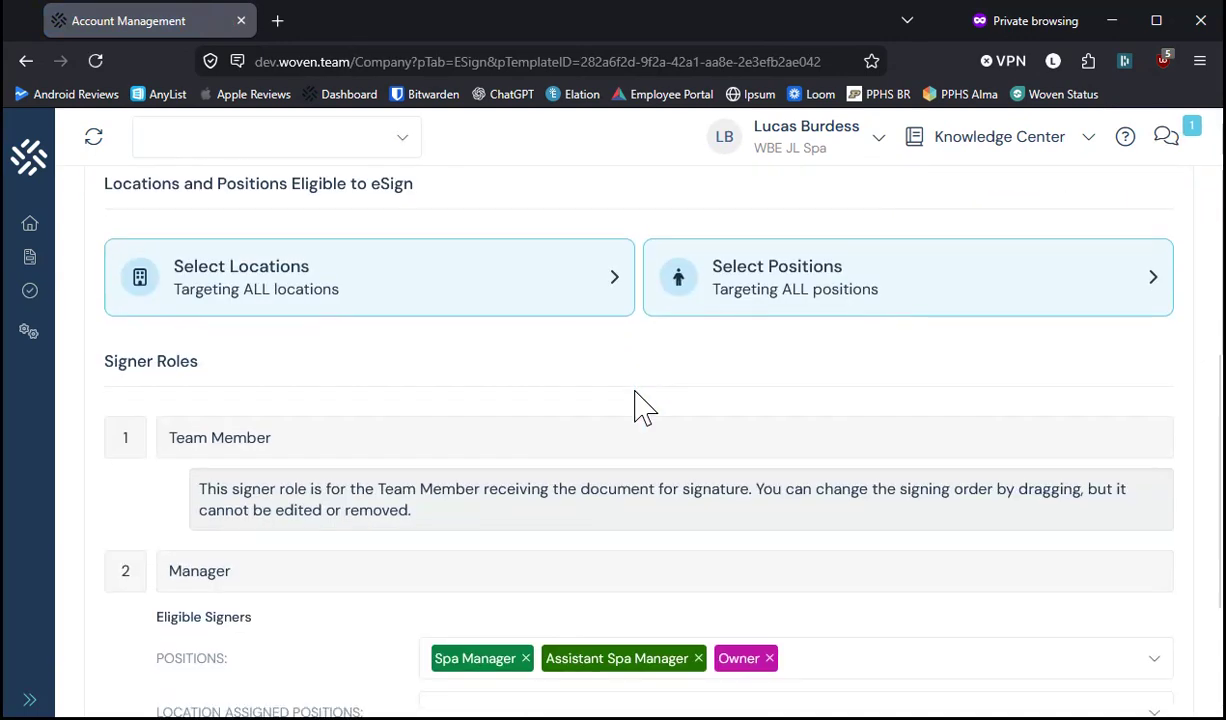
pyautogui.scroll(8, 690, 561)
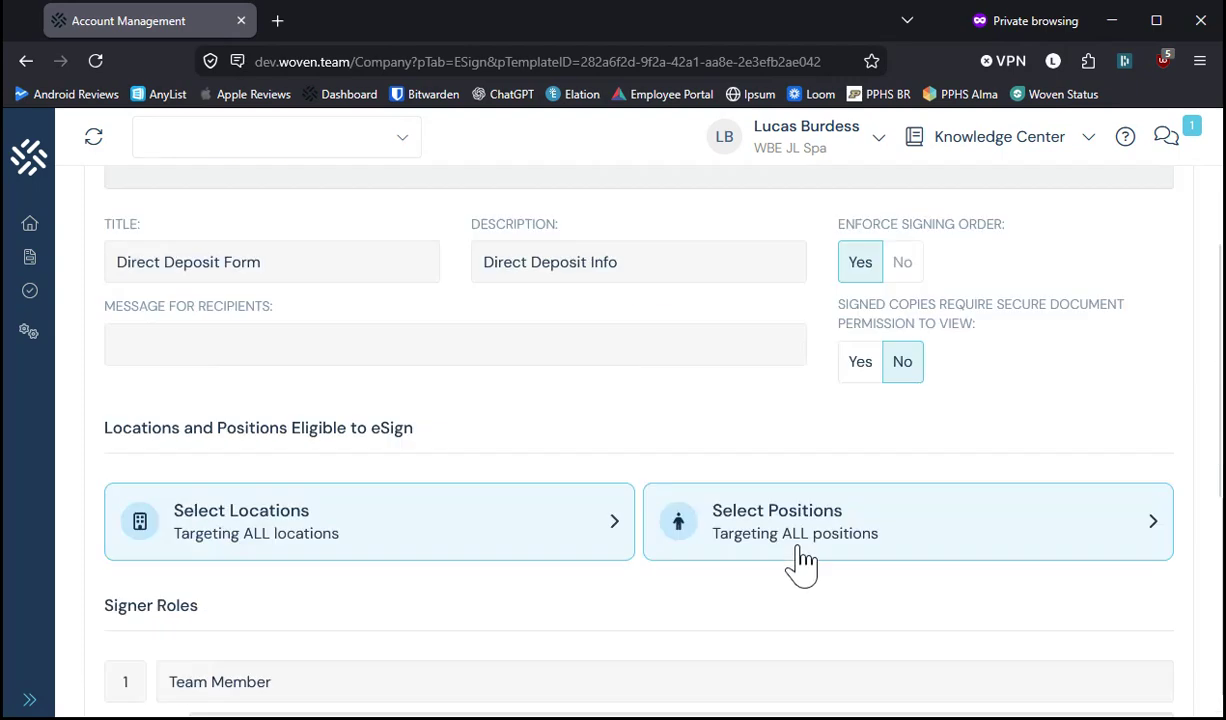
pyautogui.click(635, 426)
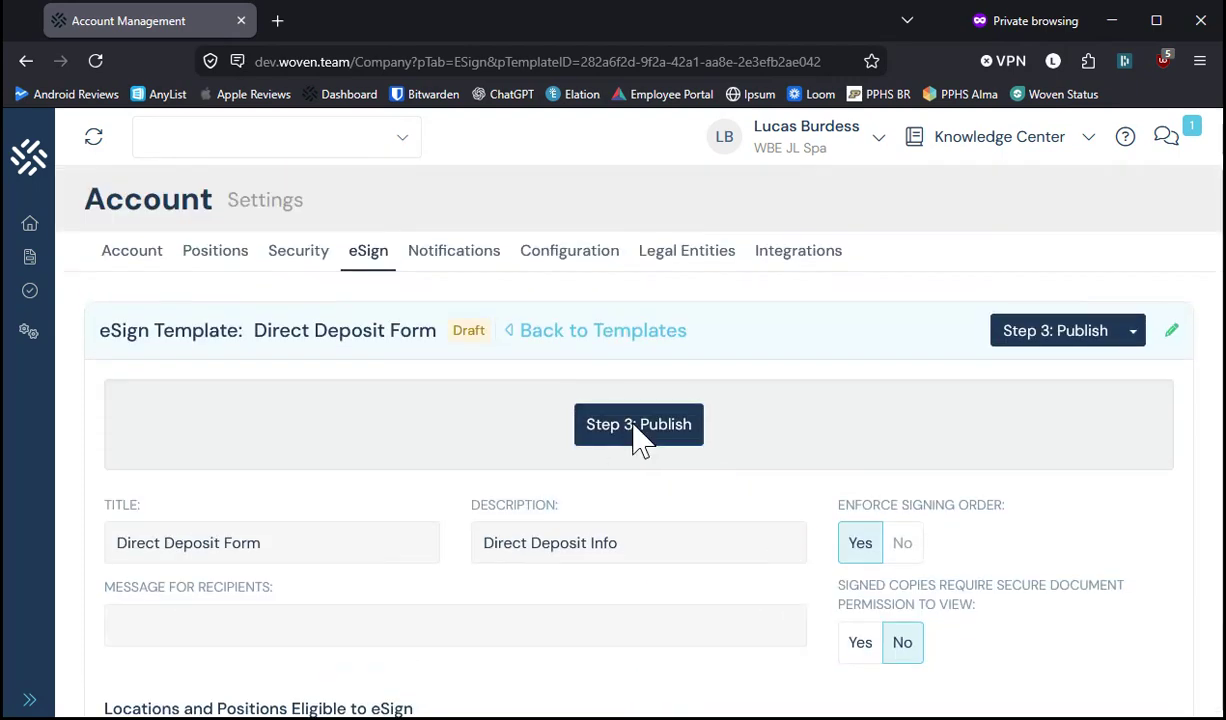